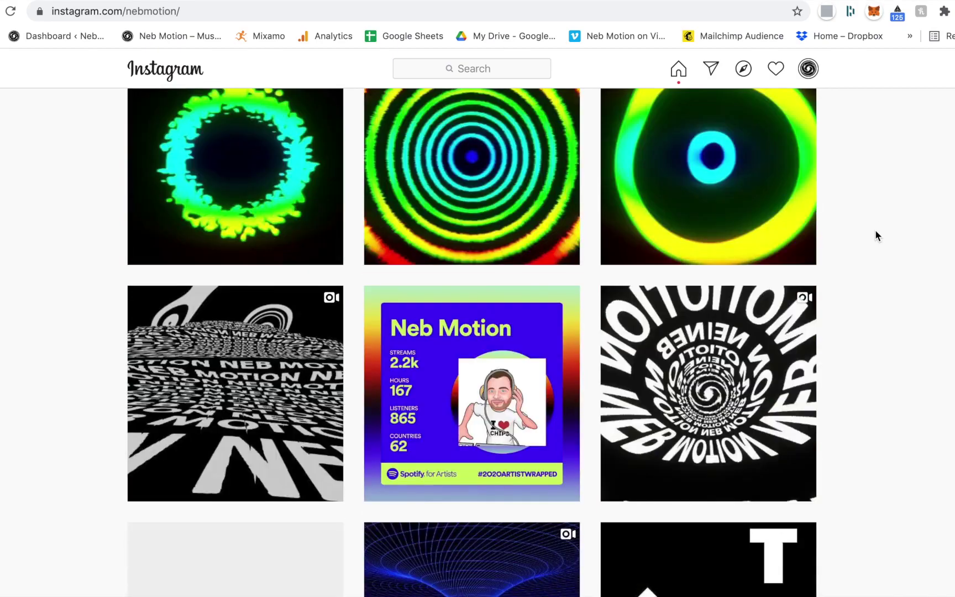
{"action": "scroll", "coordinate": [876, 229], "scroll_direction": "down", "scroll_amount": 20}
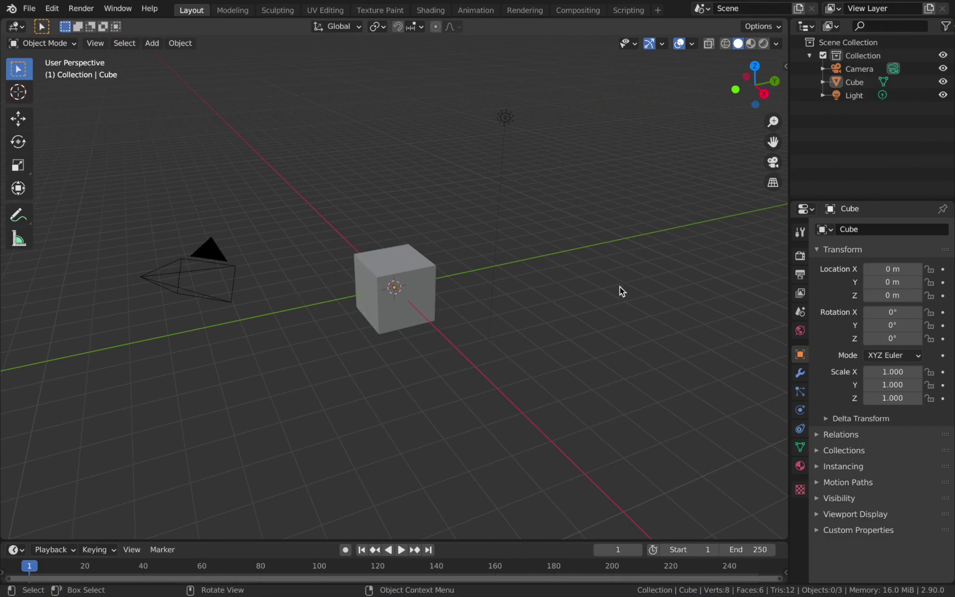
Scale the default cube by 8 along the Y axis.
{"action": "left_click", "coordinate": [380, 296]}
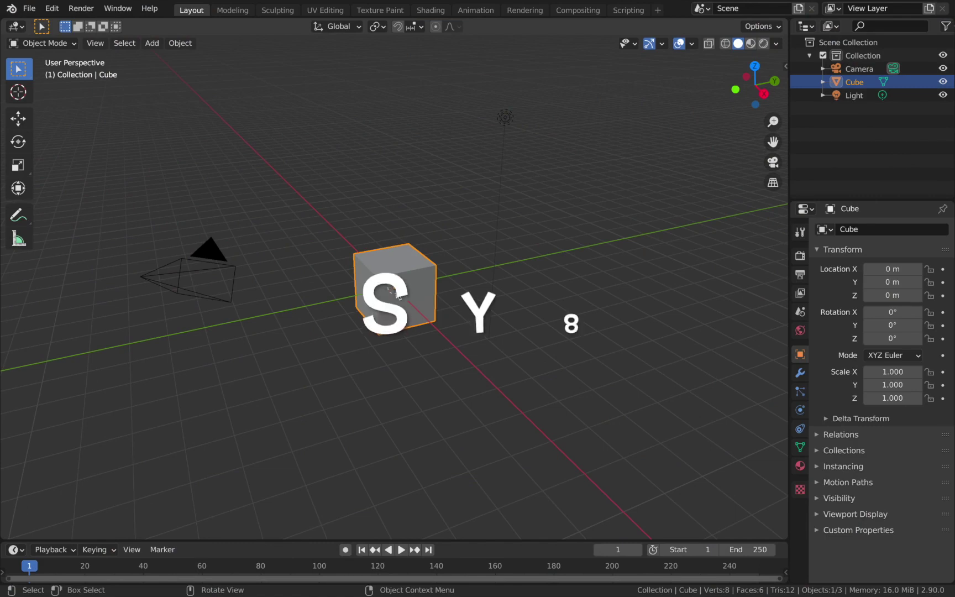
{"action": "key", "text": "s"}
{"action": "key", "text": "y"}
{"action": "key", "text": "8"}
{"action": "key", "text": "Return"}
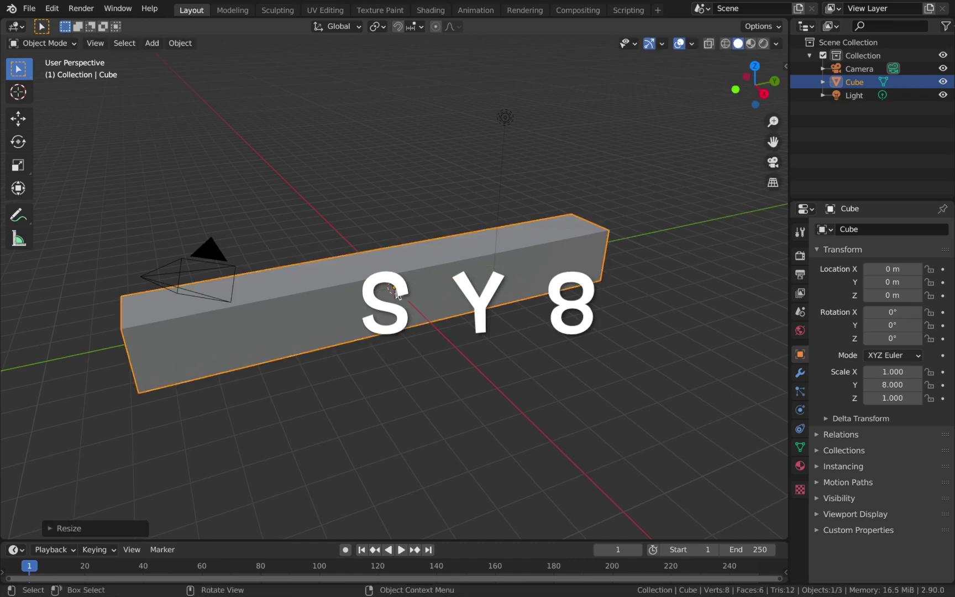
Delete the two end faces of the stretched cube in Edit Mode to leave an open-ended square tube.
{"action": "middle_click_drag", "start_coordinate": [309, 260], "coordinate": [348, 267]}
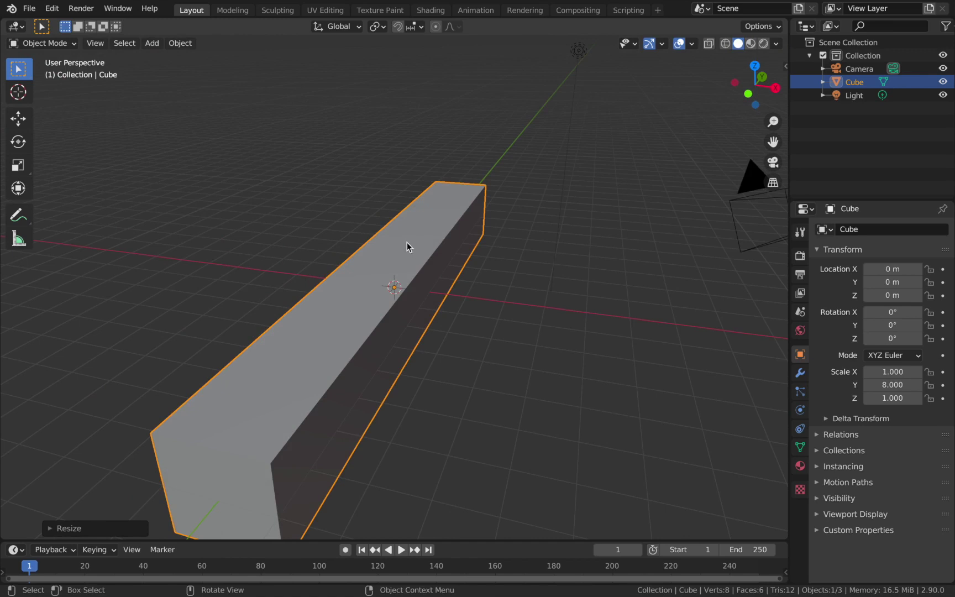
{"action": "key", "text": "Tab"}
{"action": "scroll", "coordinate": [390, 241], "scroll_direction": "down", "scroll_amount": 4}
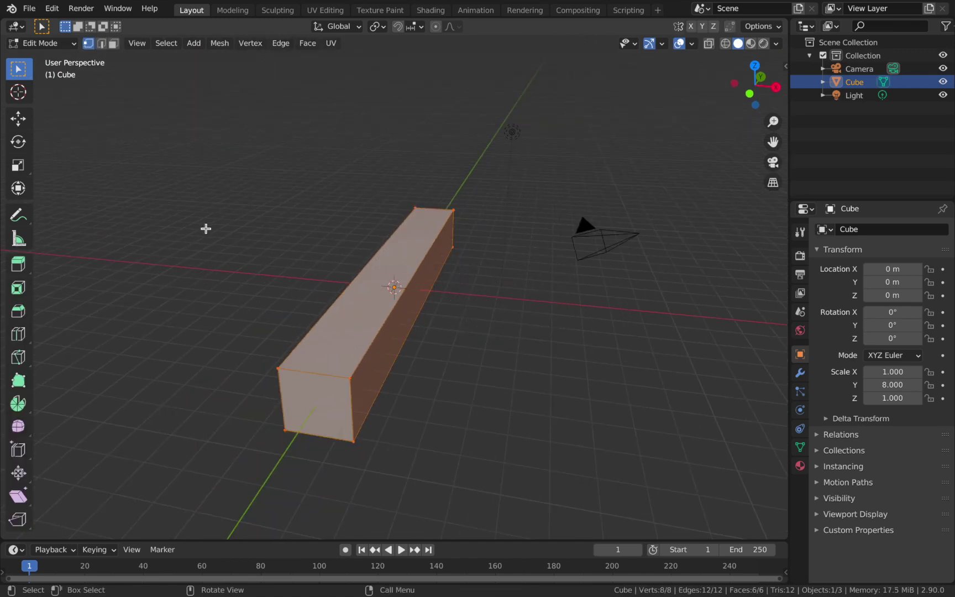
{"action": "left_click", "coordinate": [113, 43]}
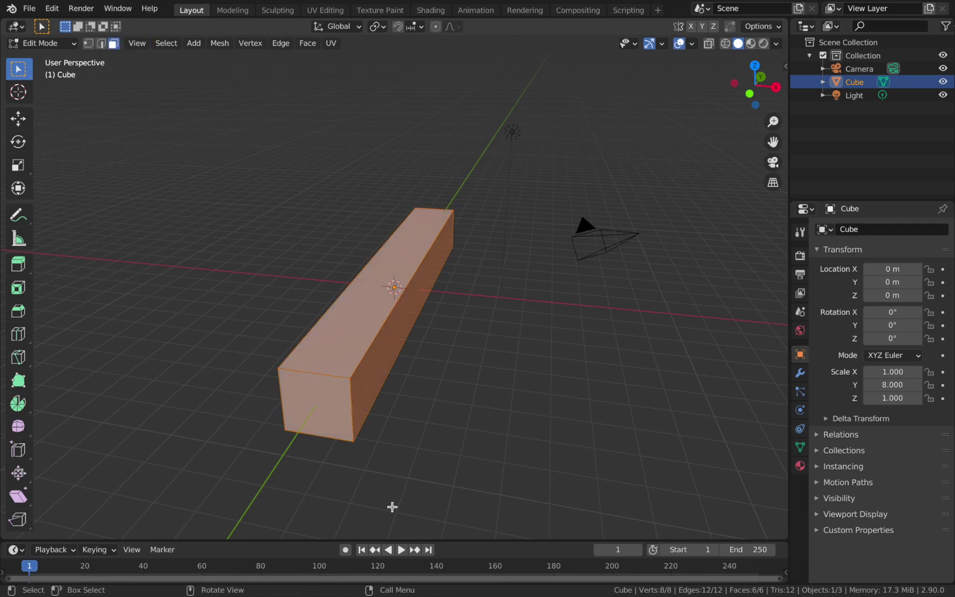
{"action": "left_click", "coordinate": [327, 397]}
{"action": "key", "text": "x"}
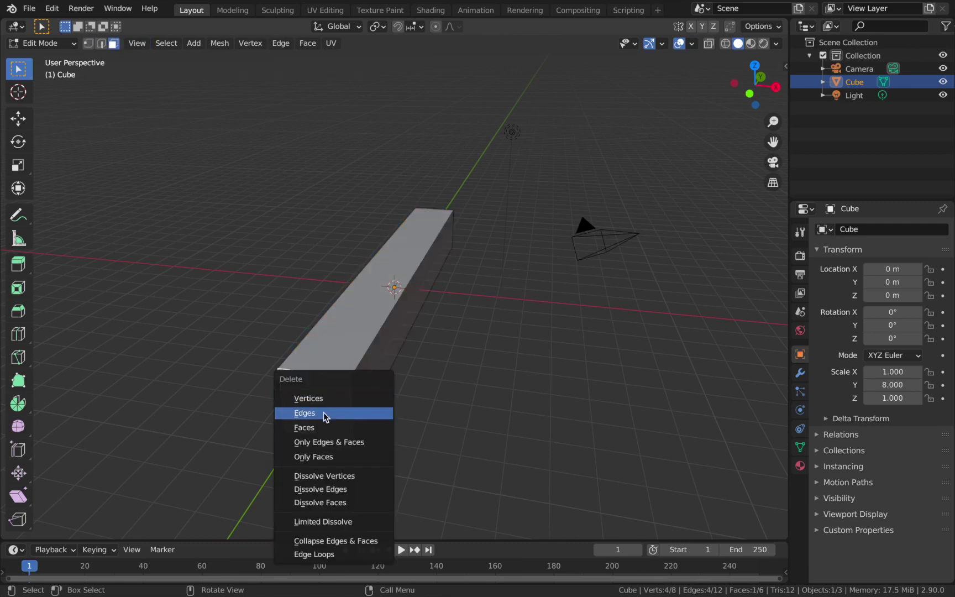
{"action": "left_click", "coordinate": [324, 427]}
{"action": "middle_click_drag", "start_coordinate": [391, 282], "coordinate": [224, 296]}
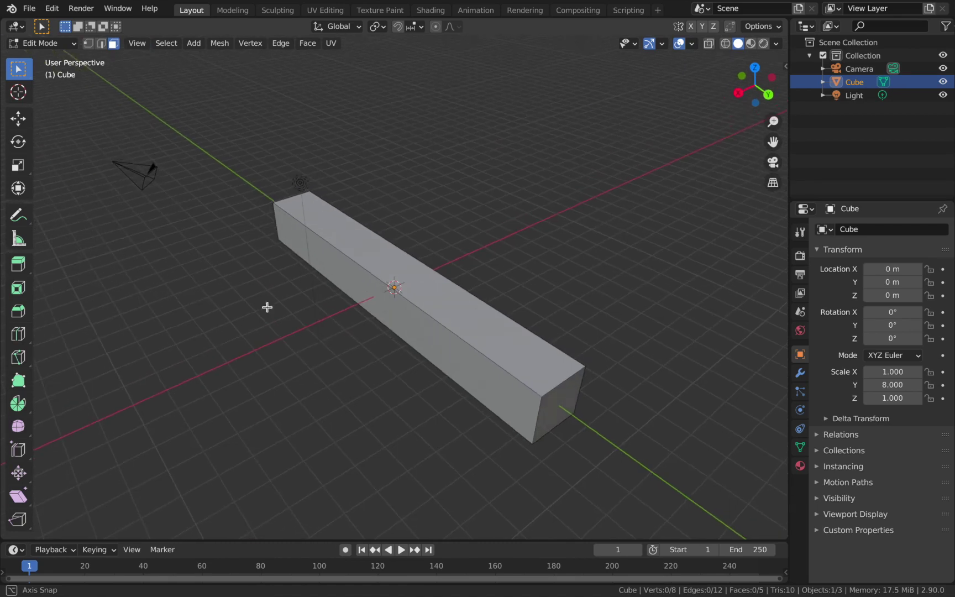
{"action": "left_click", "coordinate": [563, 397]}
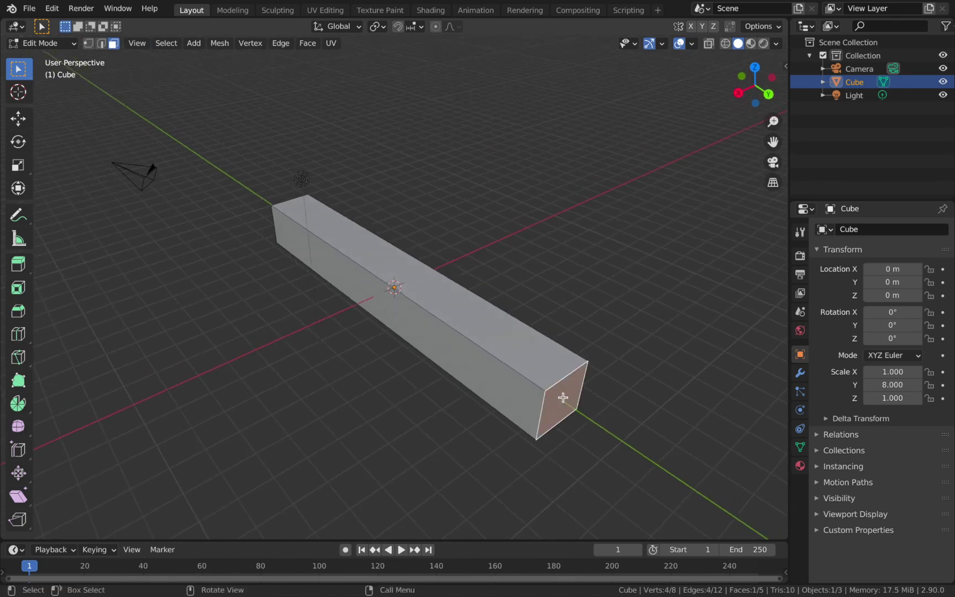
{"action": "key", "text": "x"}
{"action": "left_click", "coordinate": [564, 398]}
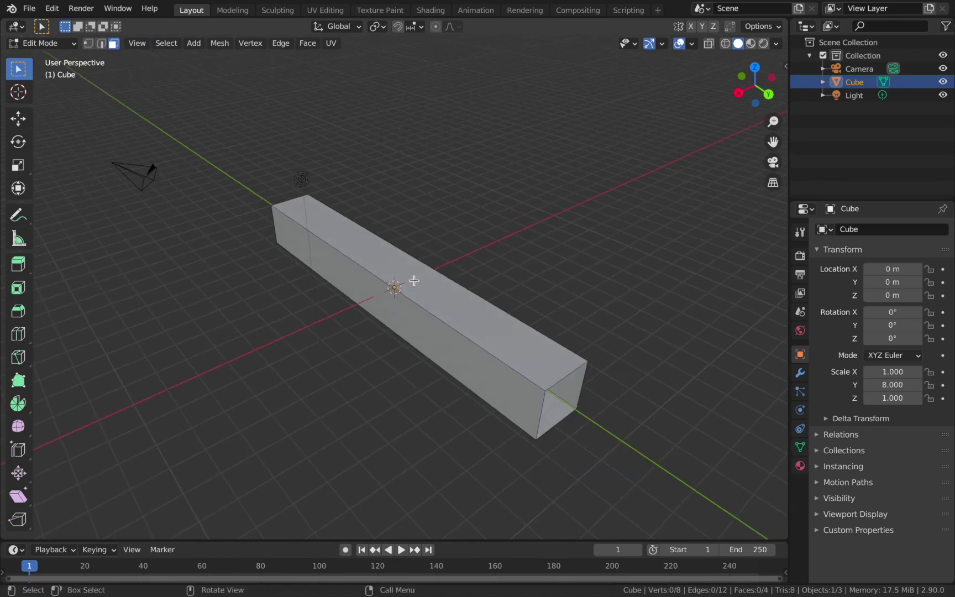
Move all of the tube's geometry -8 m along Y in Edit Mode so one end meets the object's origin.
{"action": "middle_click_drag", "start_coordinate": [393, 284], "coordinate": [501, 263]}
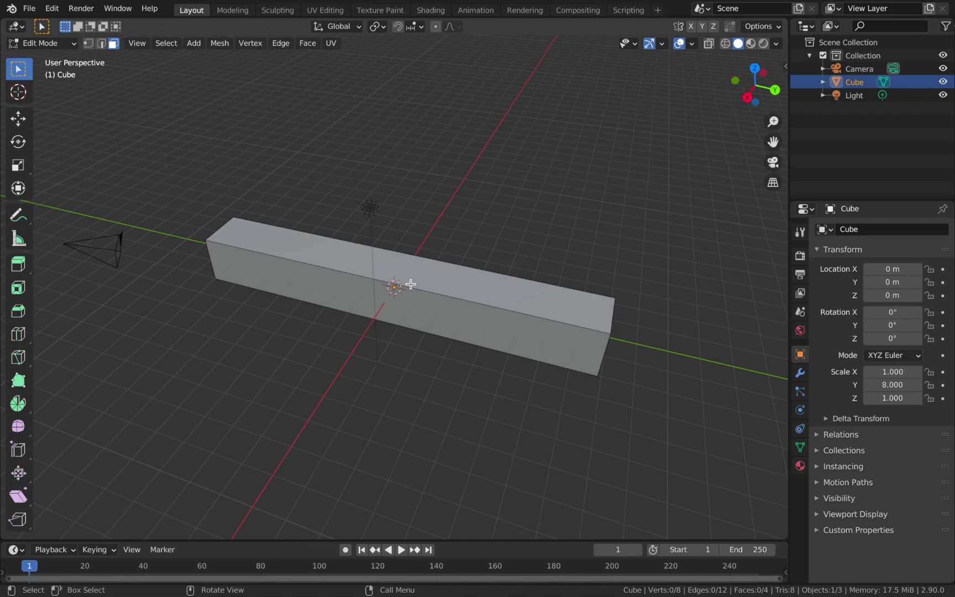
{"action": "key", "text": "a"}
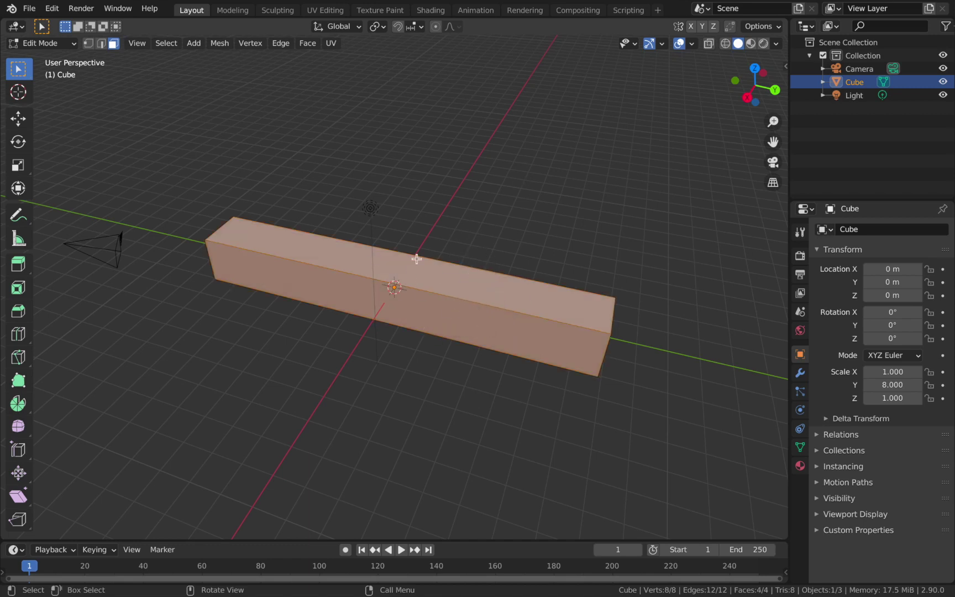
{"action": "key", "text": "g"}
{"action": "key", "text": "y"}
{"action": "key", "text": "minus"}
{"action": "key", "text": "8"}
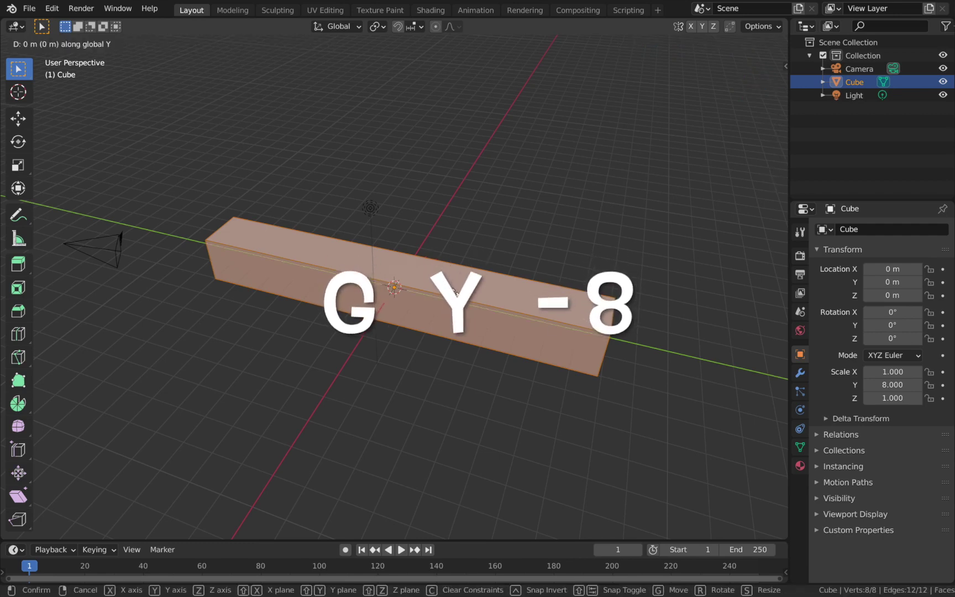
{"action": "key", "text": "Return"}
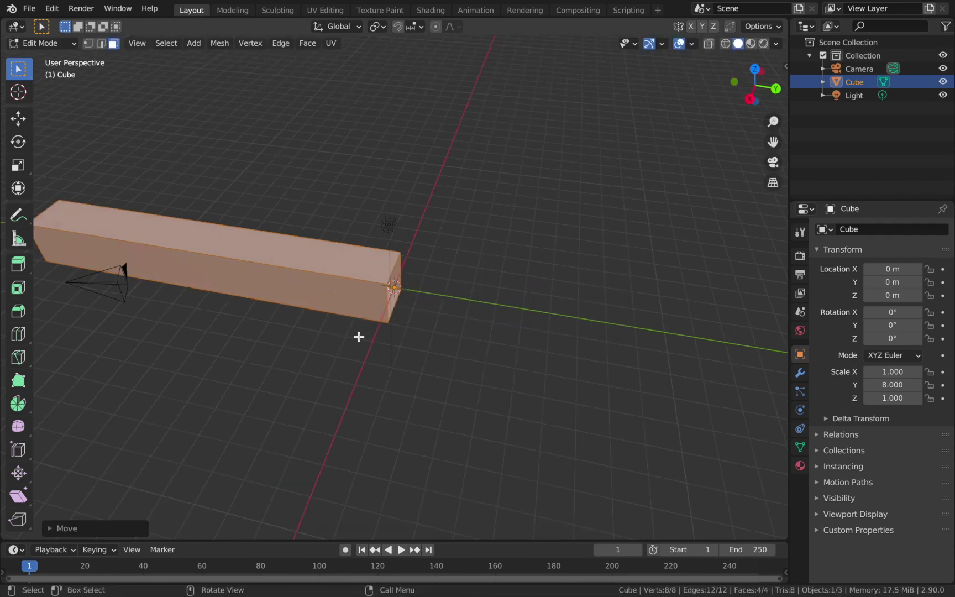
Return to Object Mode and apply all transforms to the tube.
{"action": "key", "text": "KP_7"}
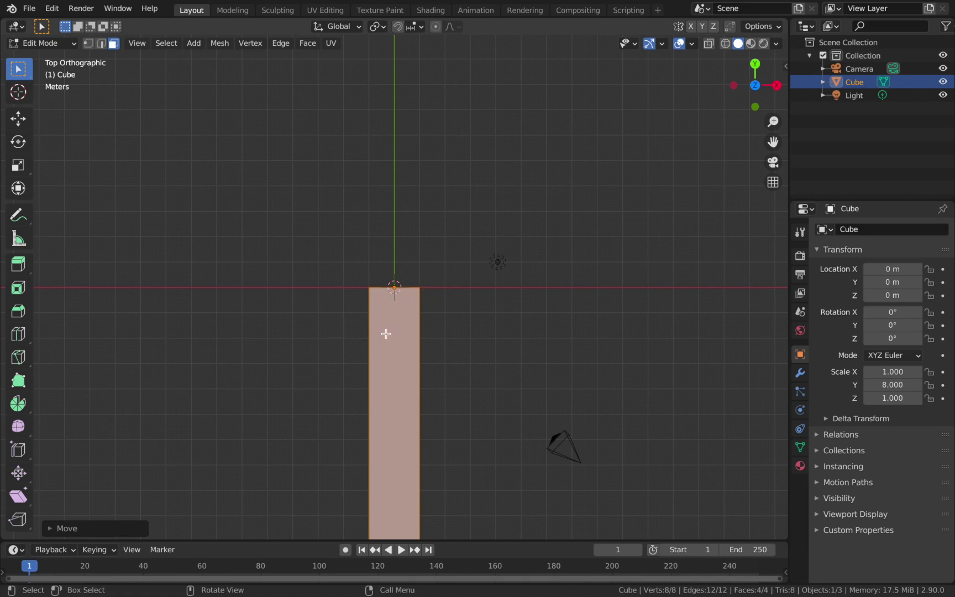
{"action": "scroll", "coordinate": [393, 279], "scroll_direction": "up", "scroll_amount": 3}
{"action": "scroll", "coordinate": [417, 288], "scroll_direction": "down", "scroll_amount": 2}
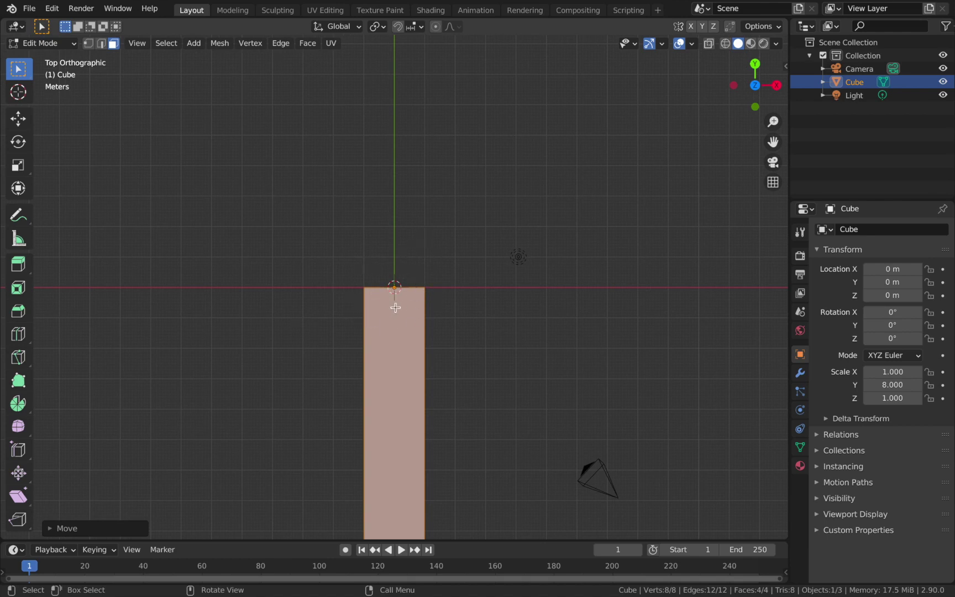
{"action": "key", "text": "Tab"}
{"action": "middle_click_drag", "start_coordinate": [367, 384], "coordinate": [349, 163]}
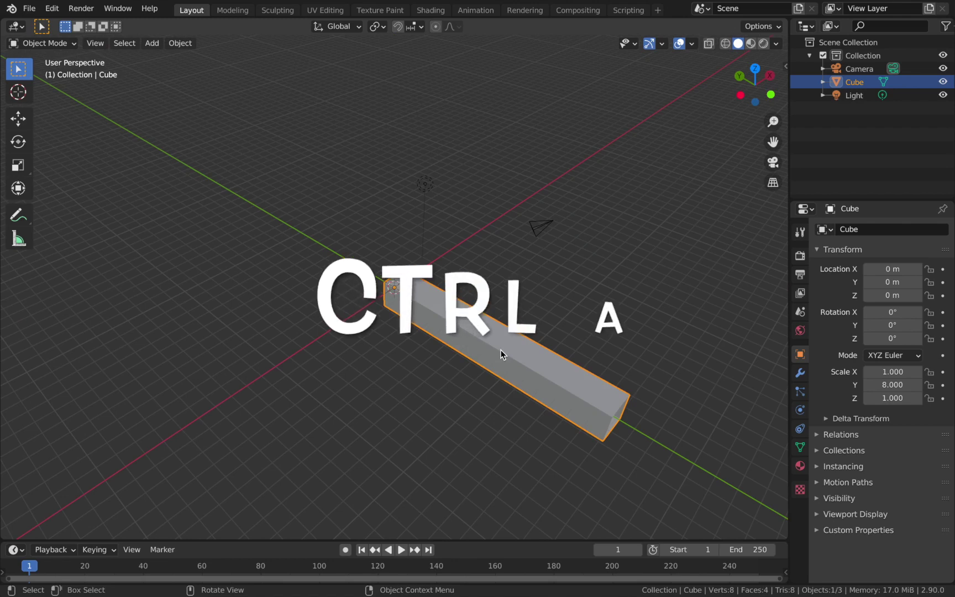
{"action": "key", "text": "ctrl+a"}
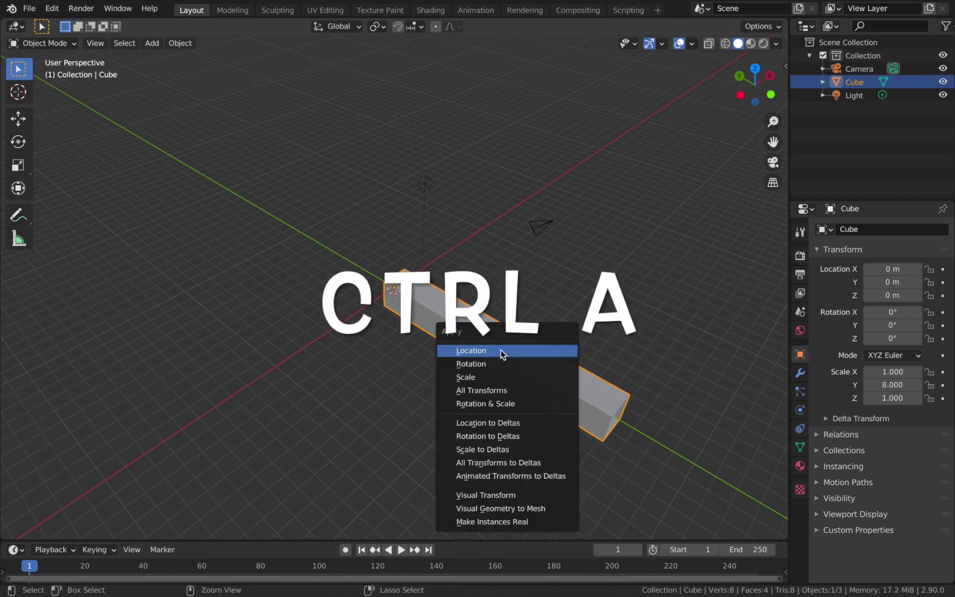
{"action": "left_click", "coordinate": [505, 390]}
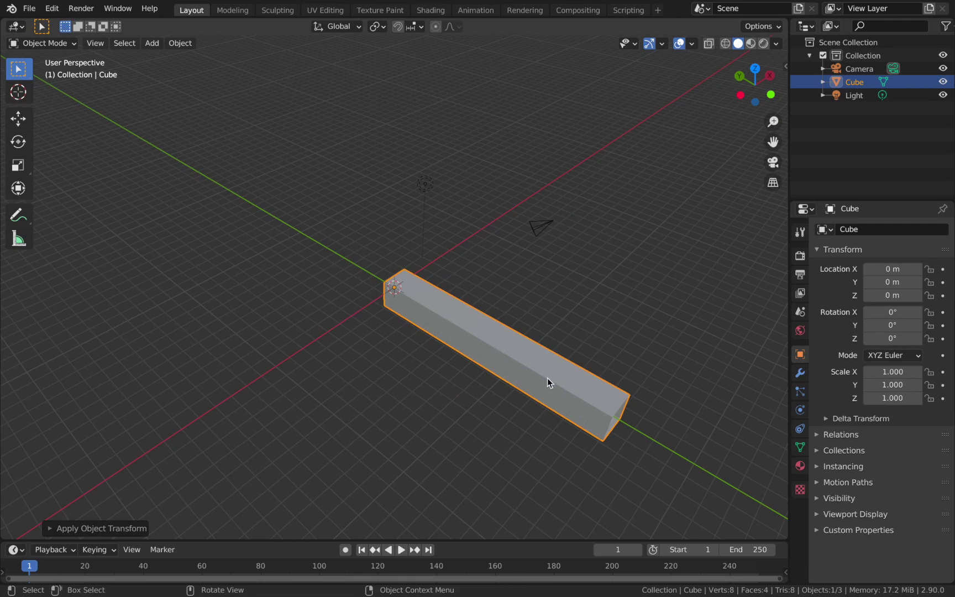
Select only the camera and clear its location and rotation.
{"action": "scroll", "coordinate": [547, 378], "scroll_direction": "up", "scroll_amount": 1}
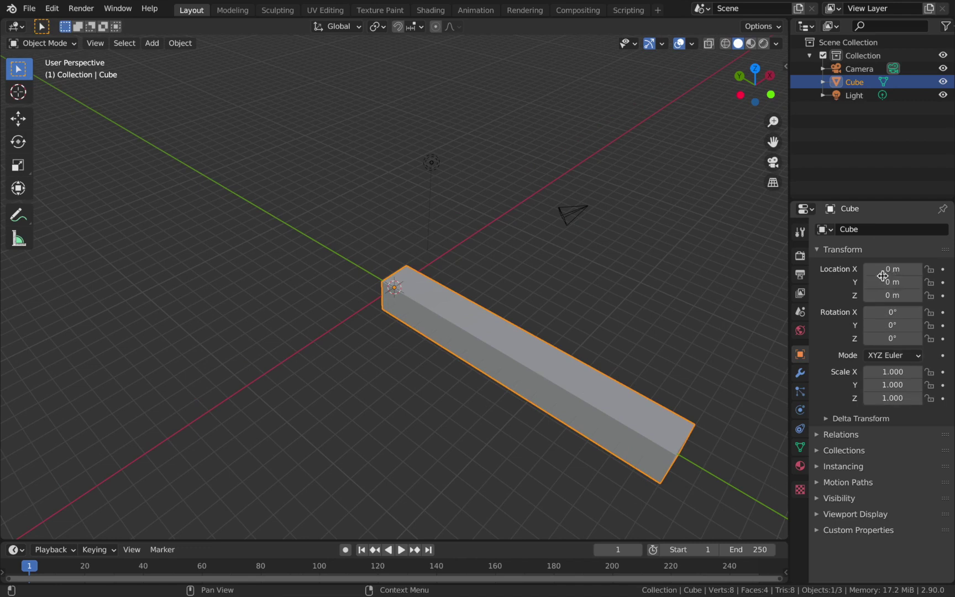
{"action": "middle_click_drag", "start_coordinate": [514, 331], "coordinate": [536, 334]}
{"action": "scroll", "coordinate": [546, 359], "scroll_direction": "up", "scroll_amount": 2}
{"action": "scroll", "coordinate": [546, 364], "scroll_direction": "down", "scroll_amount": 3}
{"action": "key", "text": "alt+a"}
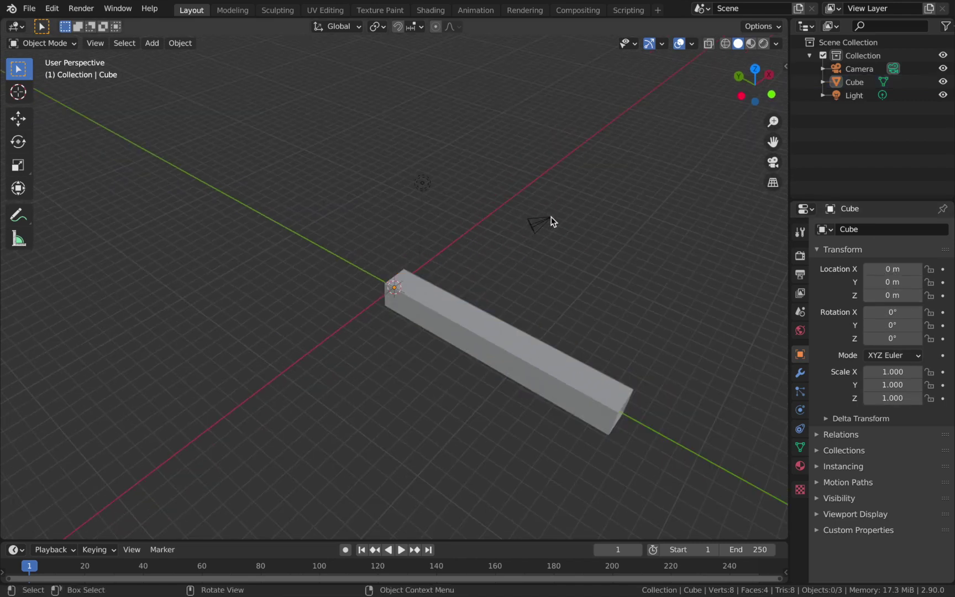
{"action": "left_click", "coordinate": [551, 220]}
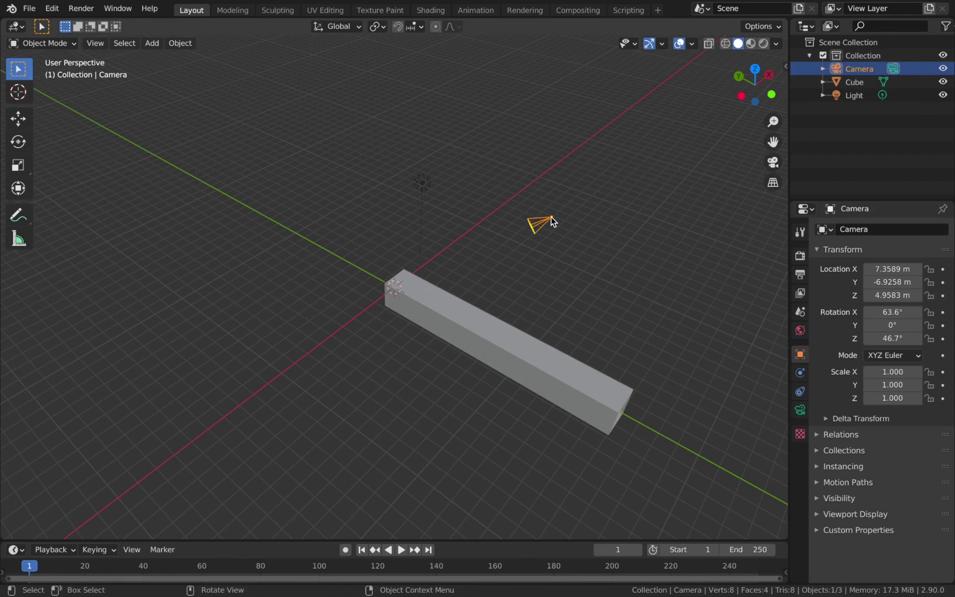
{"action": "key", "text": "alt+g"}
{"action": "key", "text": "alt+r"}
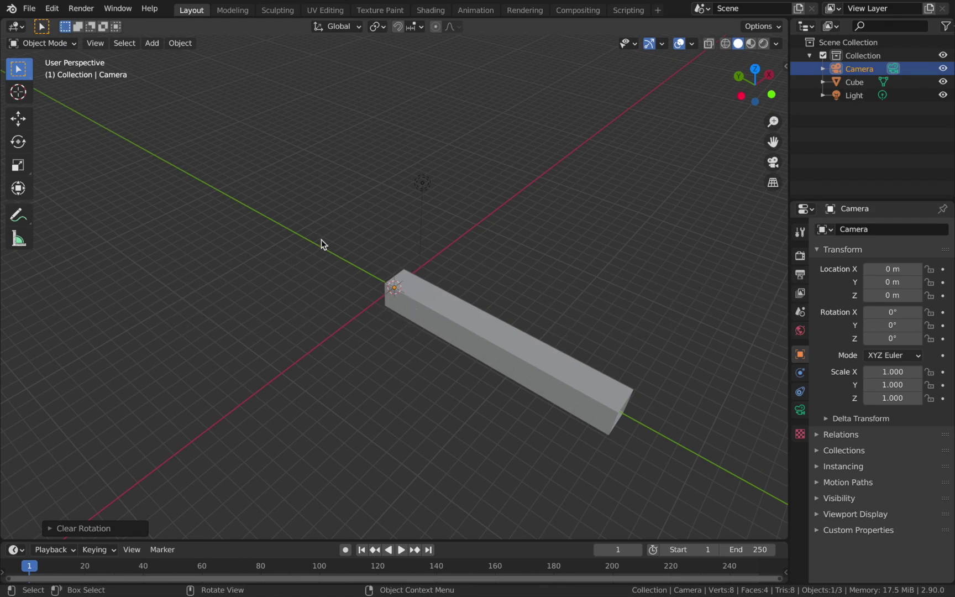
Rotate the camera 90° about the X axis.
{"action": "middle_click_drag", "start_coordinate": [403, 301], "coordinate": [499, 284]}
{"action": "key", "text": "r"}
{"action": "key", "text": "x"}
{"action": "key", "text": "9"}
{"action": "key", "text": "0"}
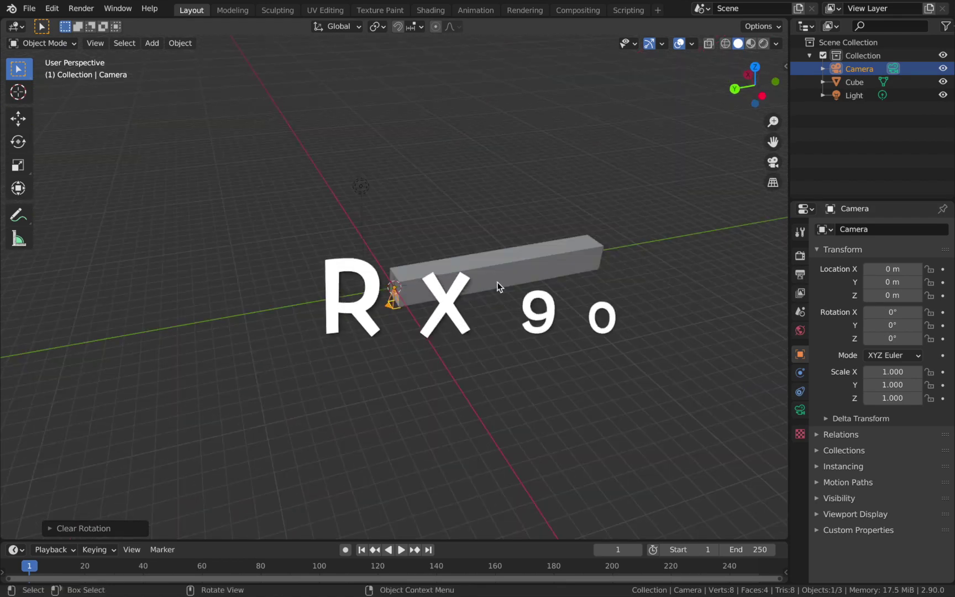
{"action": "left_click", "coordinate": [499, 285]}
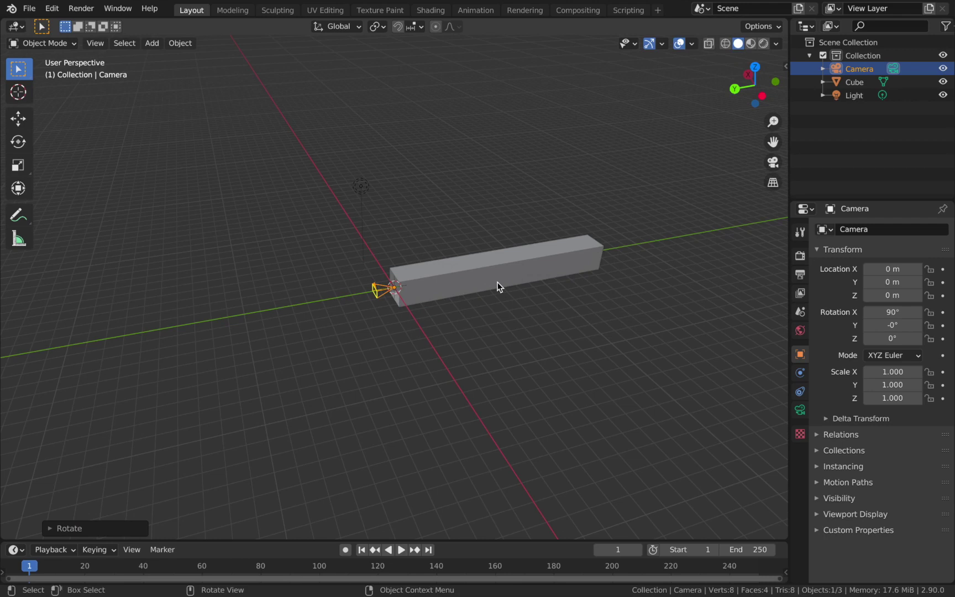
Move the camera -16 m along Y to the far end of the tube.
{"action": "key", "text": "g"}
{"action": "key", "text": "y"}
{"action": "key", "text": "minus"}
{"action": "key", "text": "1"}
{"action": "key", "text": "6"}
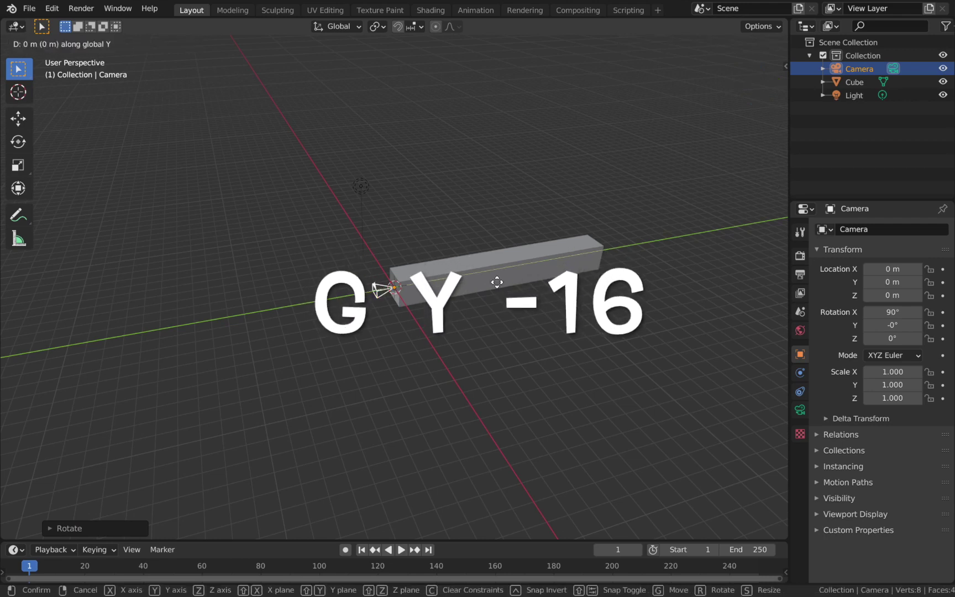
{"action": "key", "text": "Return"}
Look through the camera and try sliding it along Y to -0.08 m through the tube, undoing the move.
{"action": "key", "text": "KP_7"}
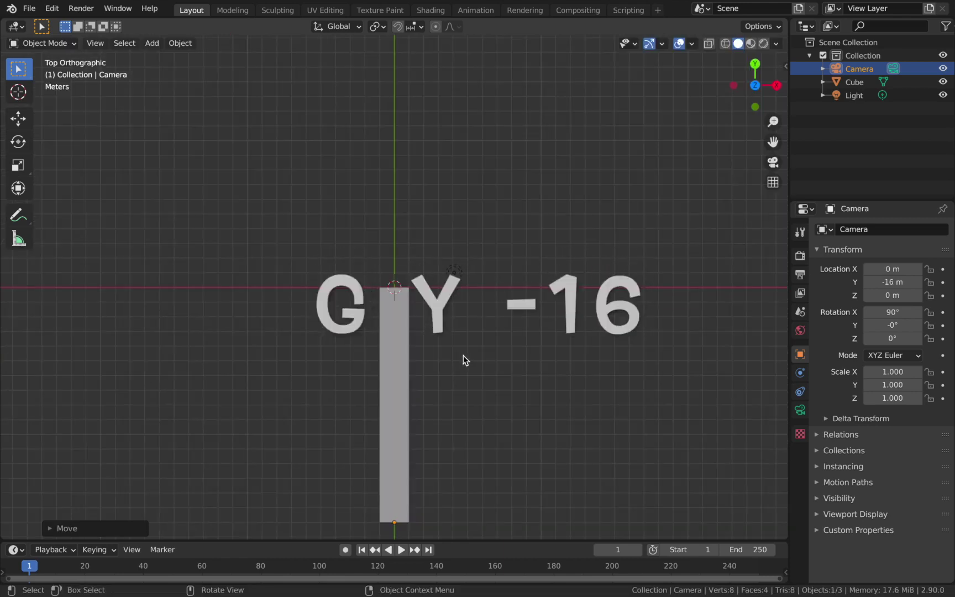
{"action": "left_click", "coordinate": [394, 522]}
{"action": "key", "text": "KP_0"}
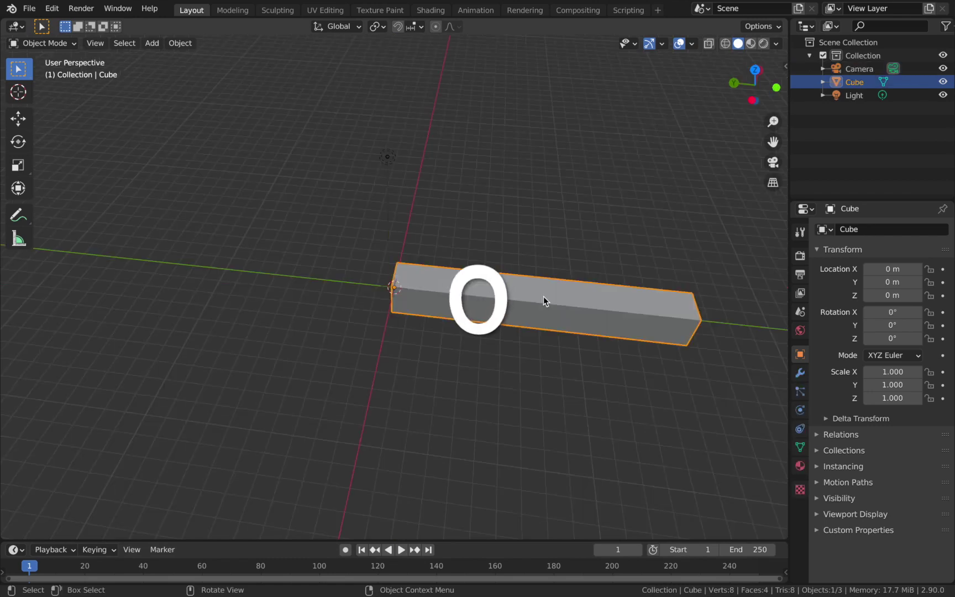
{"action": "scroll", "coordinate": [442, 326], "scroll_direction": "up", "scroll_amount": 2}
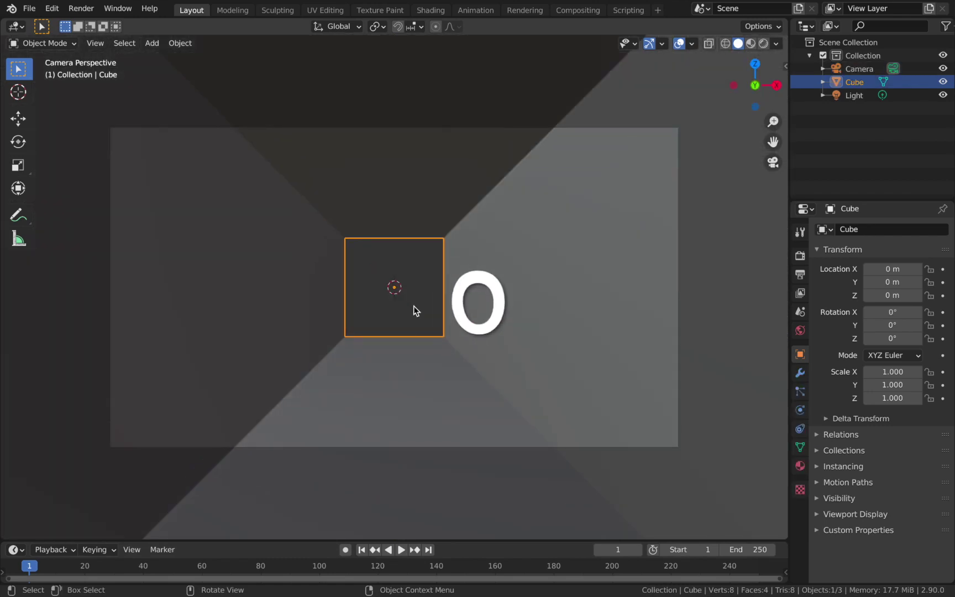
{"action": "left_click", "coordinate": [860, 68]}
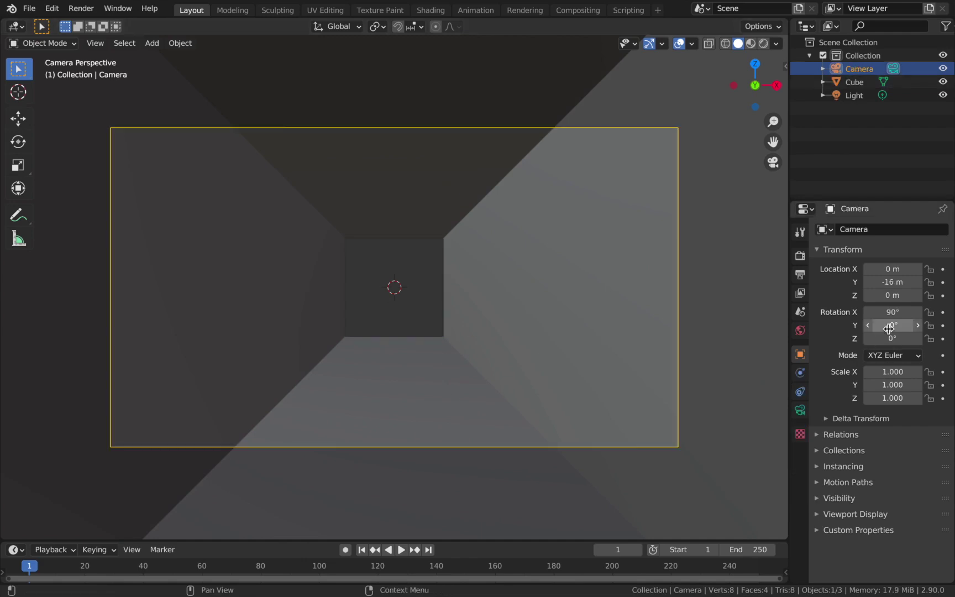
{"action": "left_click_drag", "start_coordinate": [883, 283], "coordinate": [917, 282]}
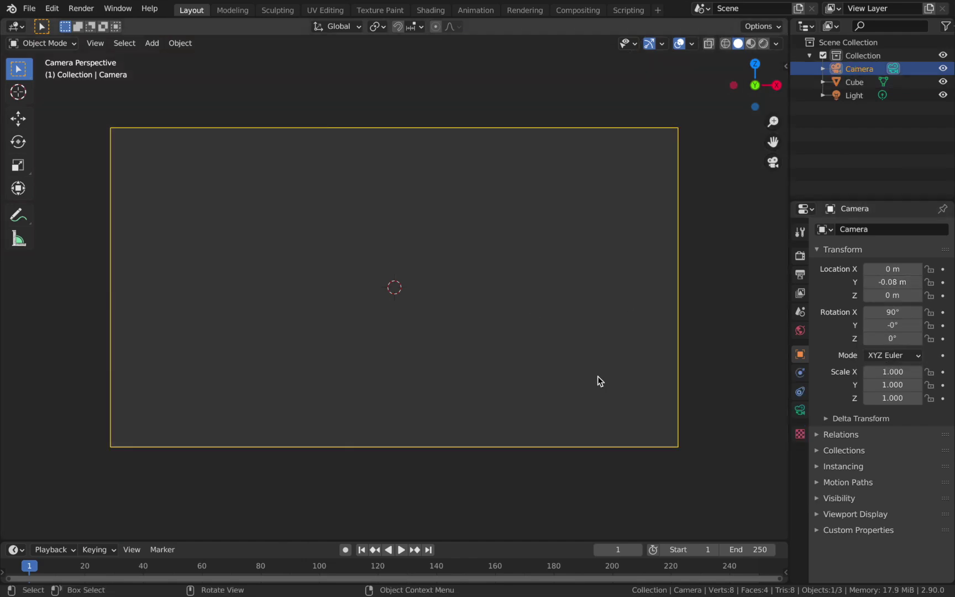
{"action": "key", "text": "ctrl+z"}
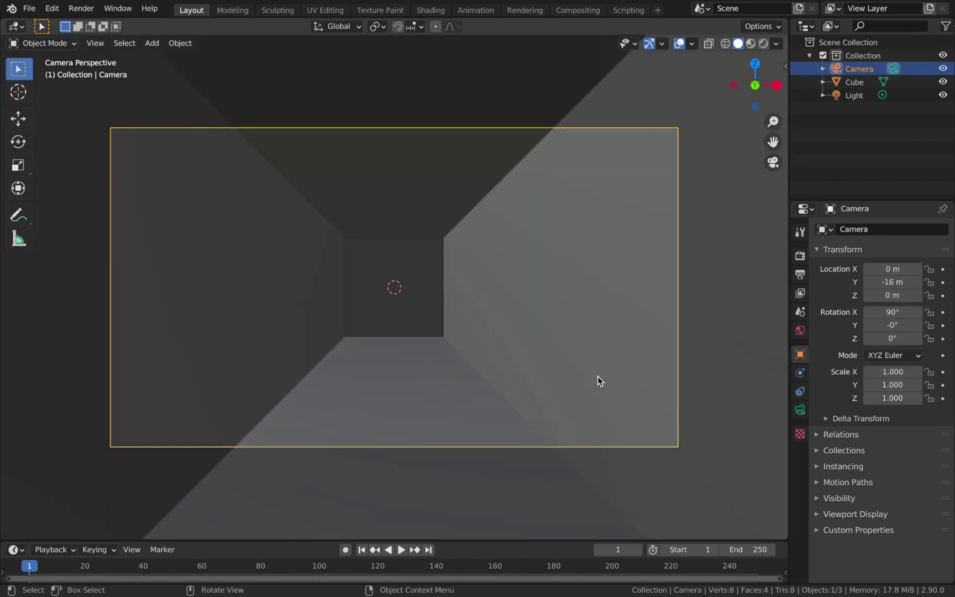
Duplicate the tunnel segment and move the copy 16 m along Y.
{"action": "middle_click_drag", "start_coordinate": [601, 366], "coordinate": [405, 273]}
{"action": "scroll", "coordinate": [402, 276], "scroll_direction": "down", "scroll_amount": 5}
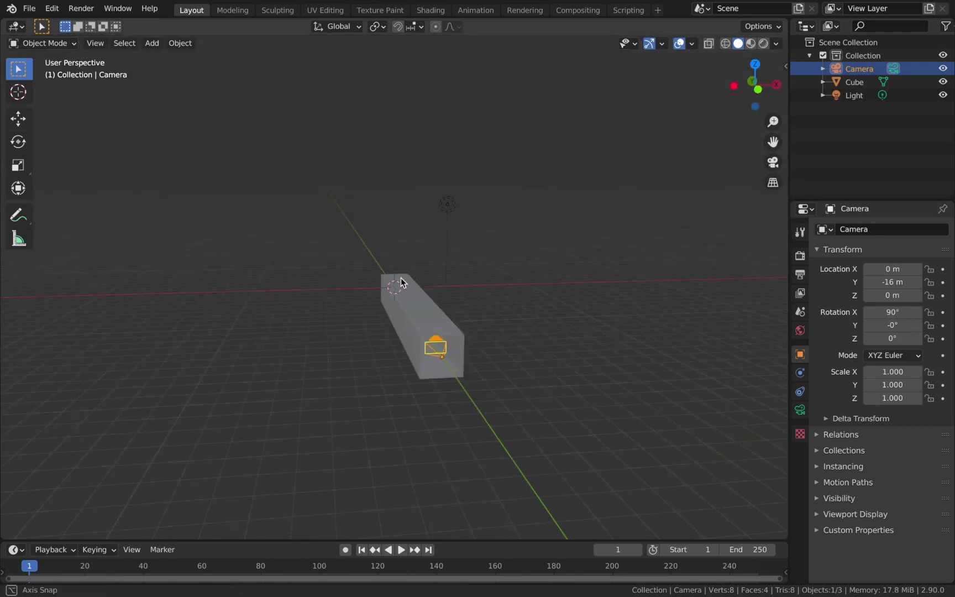
{"action": "scroll", "coordinate": [437, 334], "scroll_direction": "up", "scroll_amount": 4}
{"action": "left_click", "coordinate": [481, 364]}
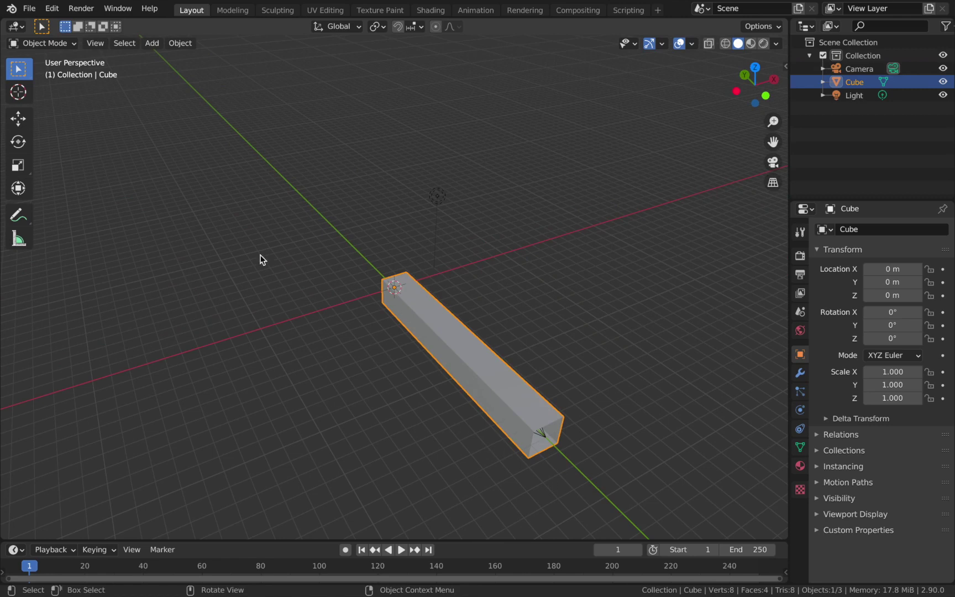
{"action": "middle_click_drag", "start_coordinate": [331, 293], "coordinate": [418, 309]}
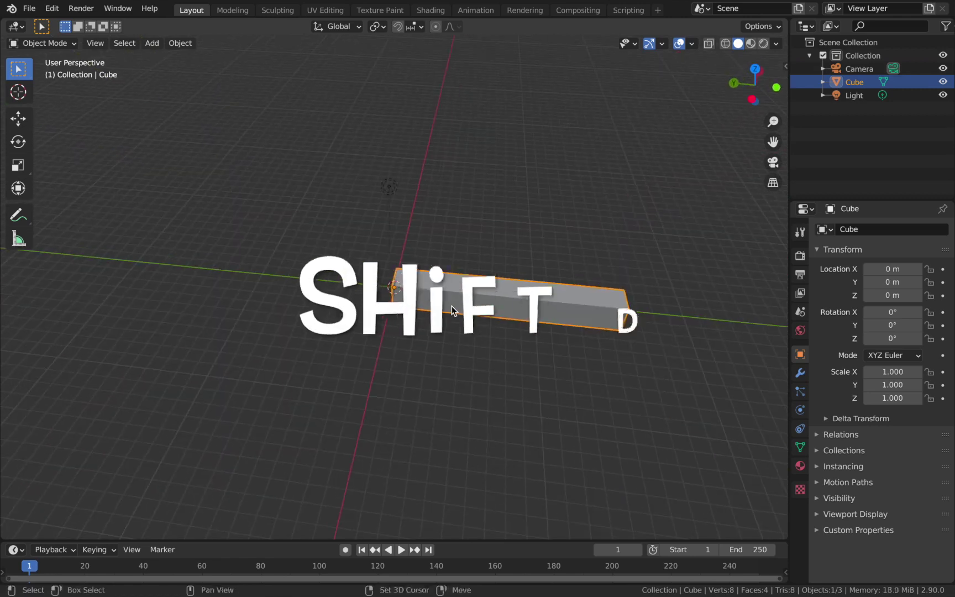
{"action": "key", "text": "shift+d"}
{"action": "type", "text": "y16"}
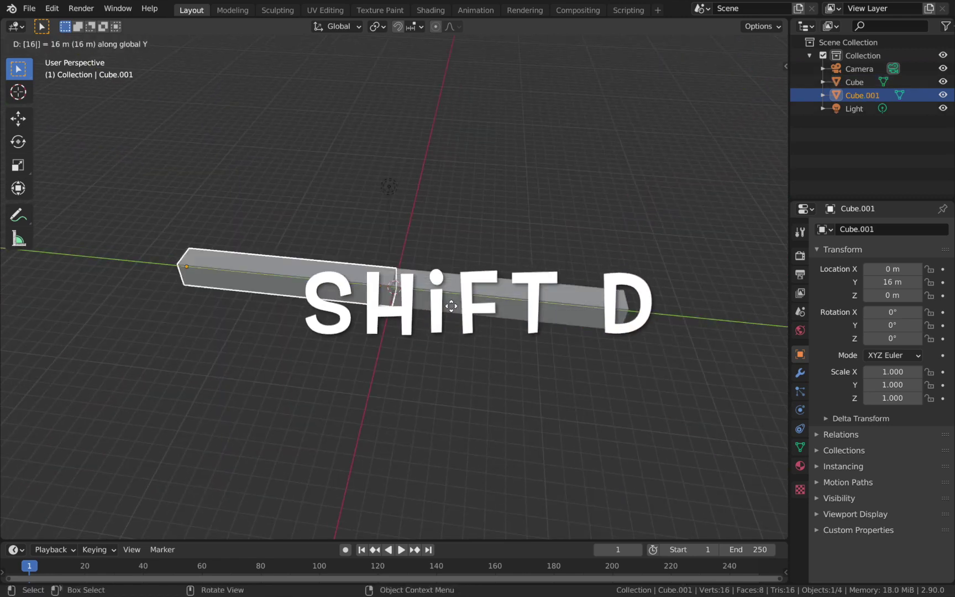
{"action": "key", "text": "Return"}
Repeat the 16 m duplication four more times and look down the extended tunnel through the camera.
{"action": "key", "text": "shift+r"}
{"action": "key", "text": "shift+r"}
{"action": "key", "text": "shift+r"}
{"action": "key", "text": "shift+r"}
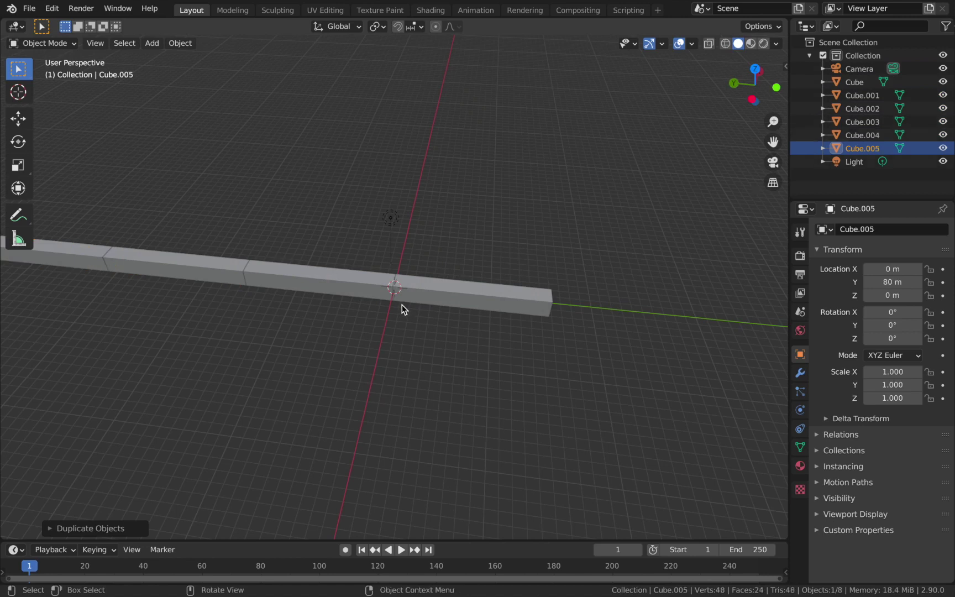
{"action": "scroll", "coordinate": [403, 307], "scroll_direction": "down", "scroll_amount": 2}
{"action": "key", "text": "KP_0"}
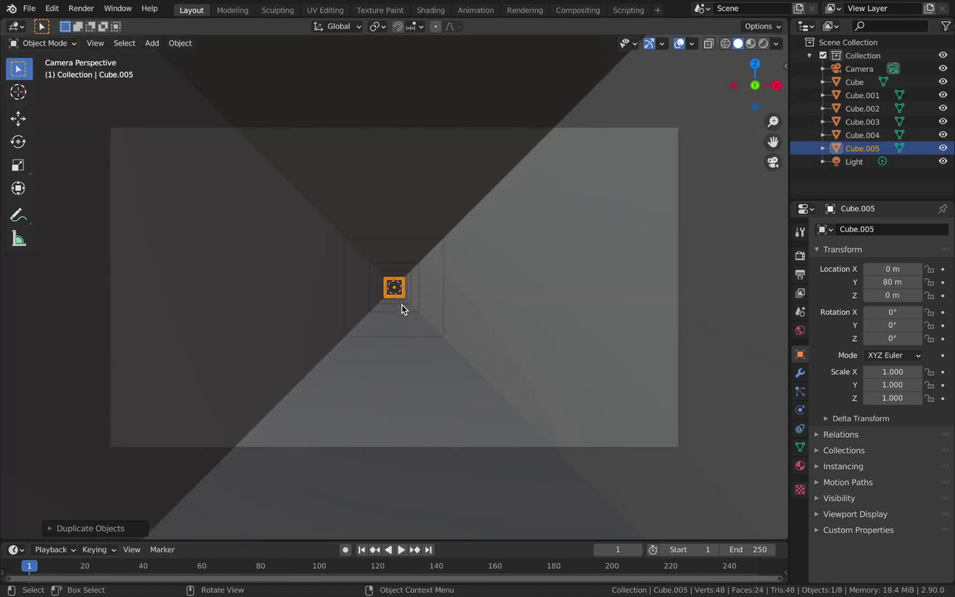
Leave the camera view and undo all the tunnel duplicates.
{"action": "key", "text": "KP_0"}
{"action": "key", "text": "ctrl+z"}
{"action": "key", "text": "ctrl+z"}
{"action": "key", "text": "ctrl+z"}
{"action": "key", "text": "ctrl+z"}
{"action": "key", "text": "ctrl+z"}
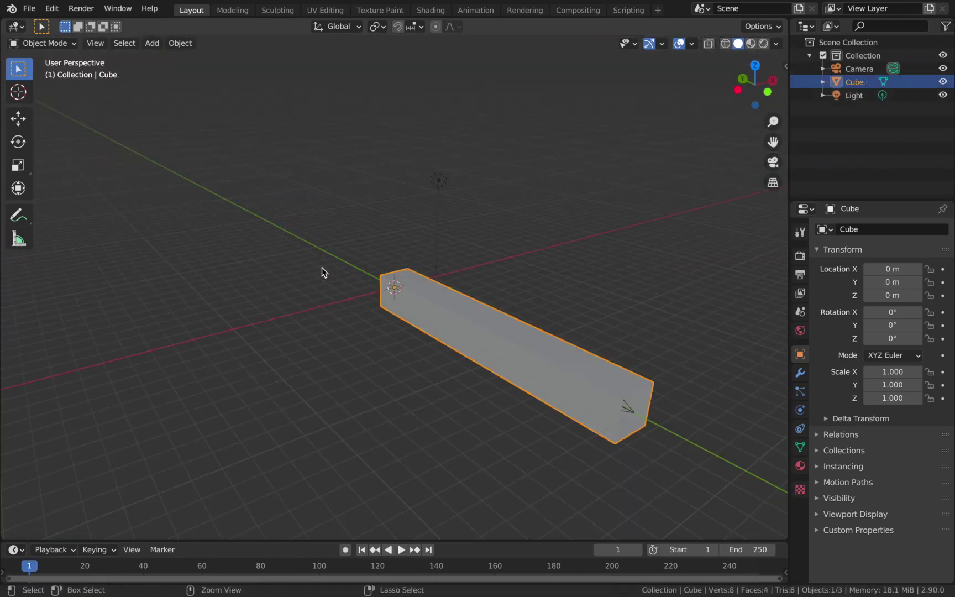
Display the modifier settings of the tunnel segment and keep the segment selected.
{"action": "middle_click_drag", "start_coordinate": [320, 266], "coordinate": [444, 294]}
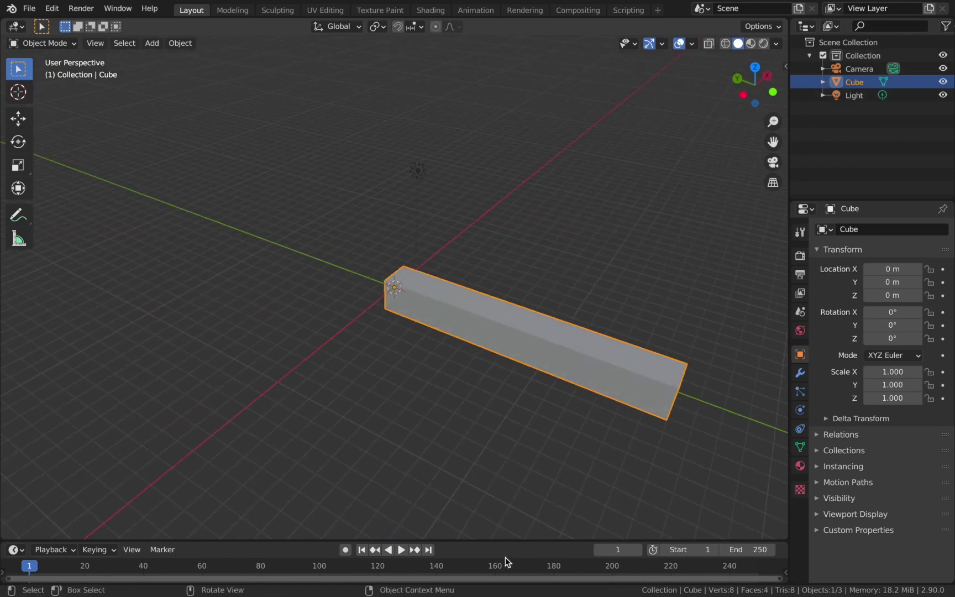
{"action": "left_click", "coordinate": [800, 373]}
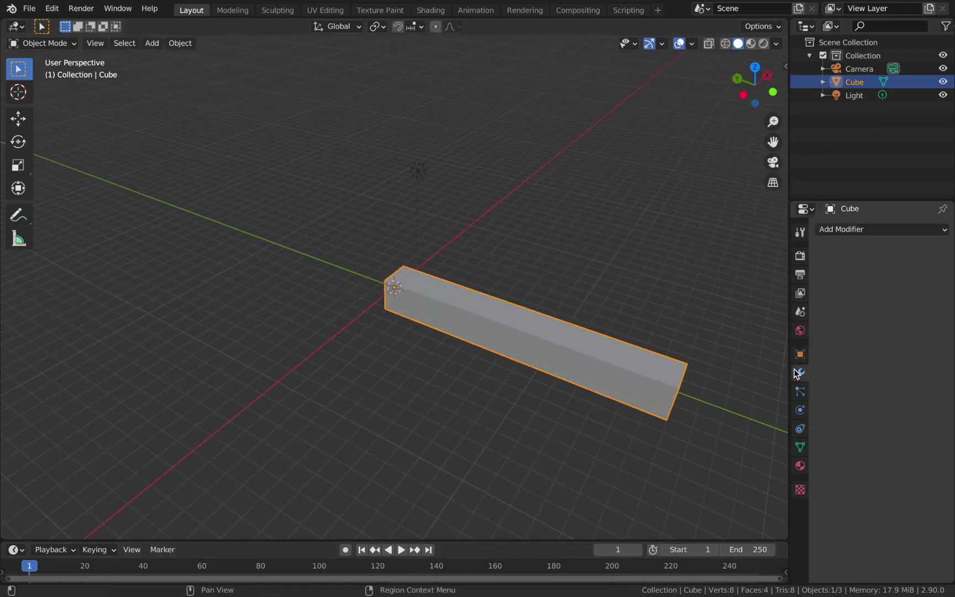
{"action": "left_click", "coordinate": [598, 470]}
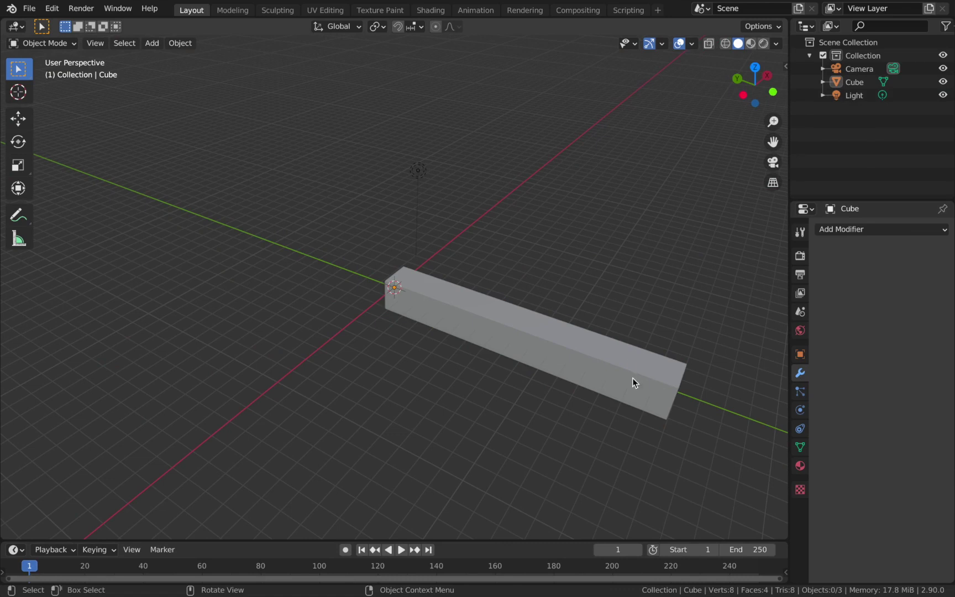
{"action": "left_click", "coordinate": [619, 368]}
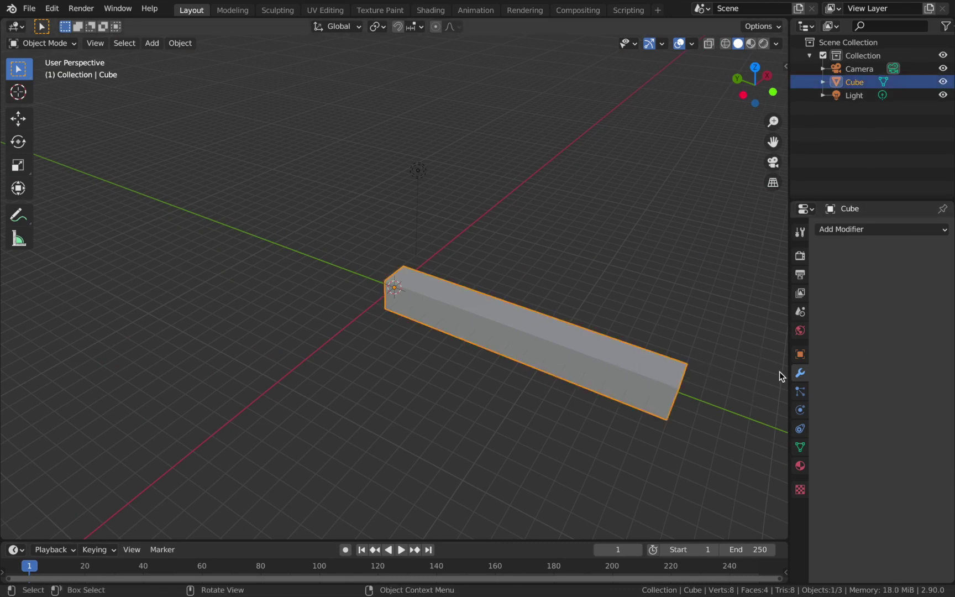
Try scaling the tunnel segment along Z and uniformly, and undo the scaling.
{"action": "middle_click_drag", "start_coordinate": [771, 359], "coordinate": [457, 371]}
{"action": "left_click", "coordinate": [458, 371]}
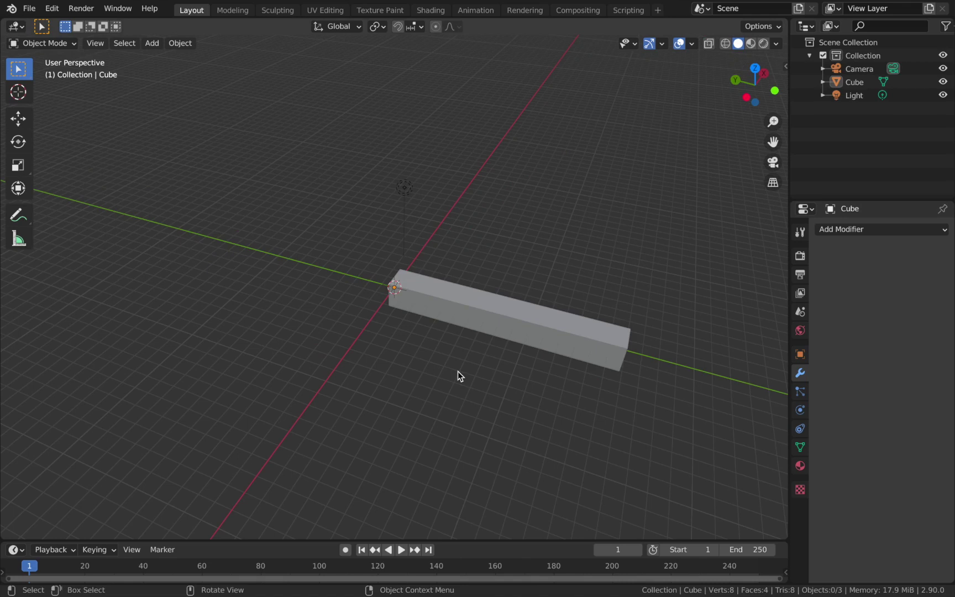
{"action": "scroll", "coordinate": [457, 371], "scroll_direction": "up", "scroll_amount": 3}
{"action": "left_click", "coordinate": [432, 324]}
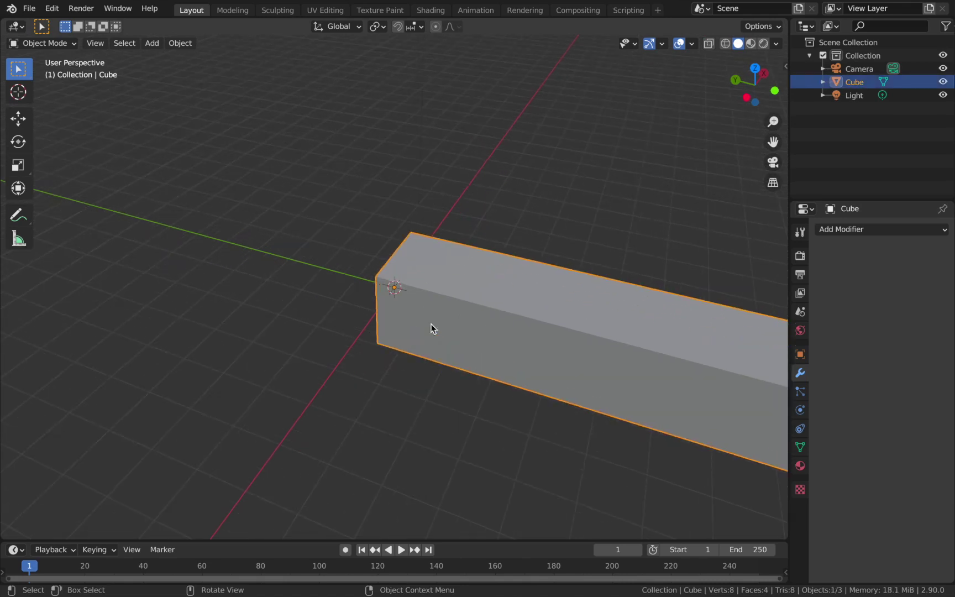
{"action": "key", "text": "s"}
{"action": "key", "text": "z"}
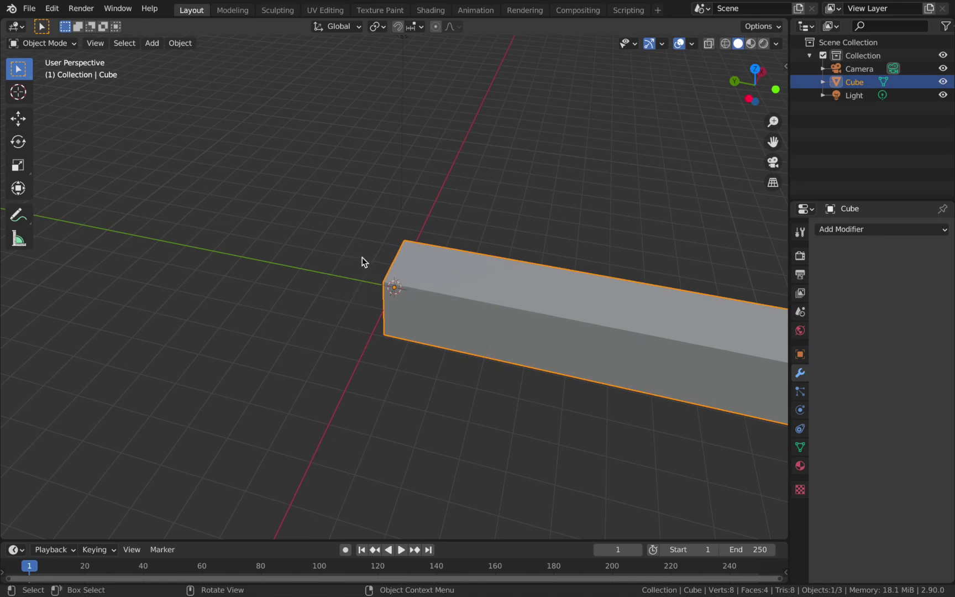
{"action": "key", "text": "s"}
{"action": "left_click", "coordinate": [474, 321]}
{"action": "key", "text": "ctrl+z"}
{"action": "key", "text": "ctrl+z"}
{"action": "key", "text": "ctrl+z"}
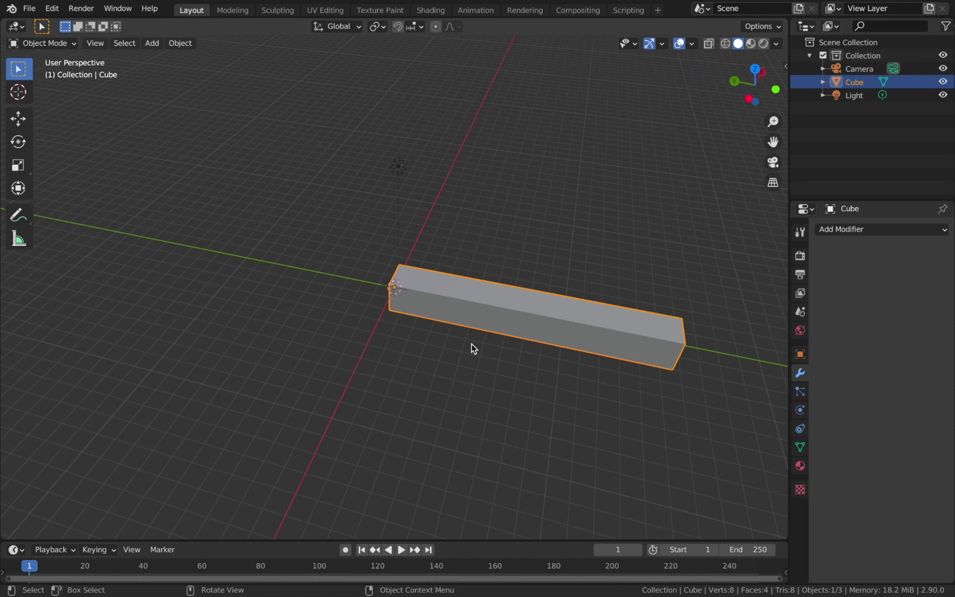
Add a Mirror modifier to the tunnel segment and mirror it on the Y axis only.
{"action": "middle_click_drag", "start_coordinate": [473, 347], "coordinate": [473, 216], "text": "ctrl"}
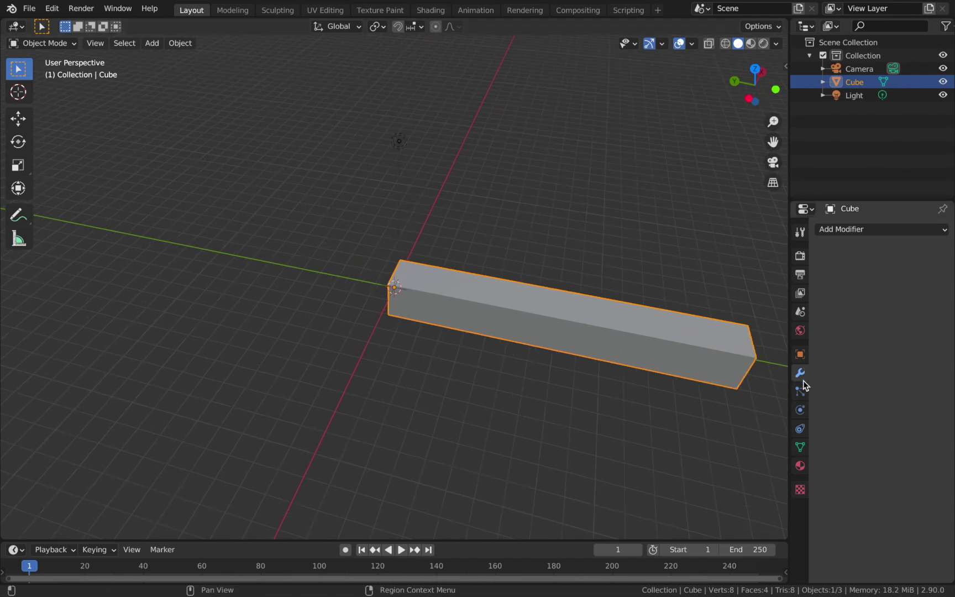
{"action": "left_click", "coordinate": [849, 229]}
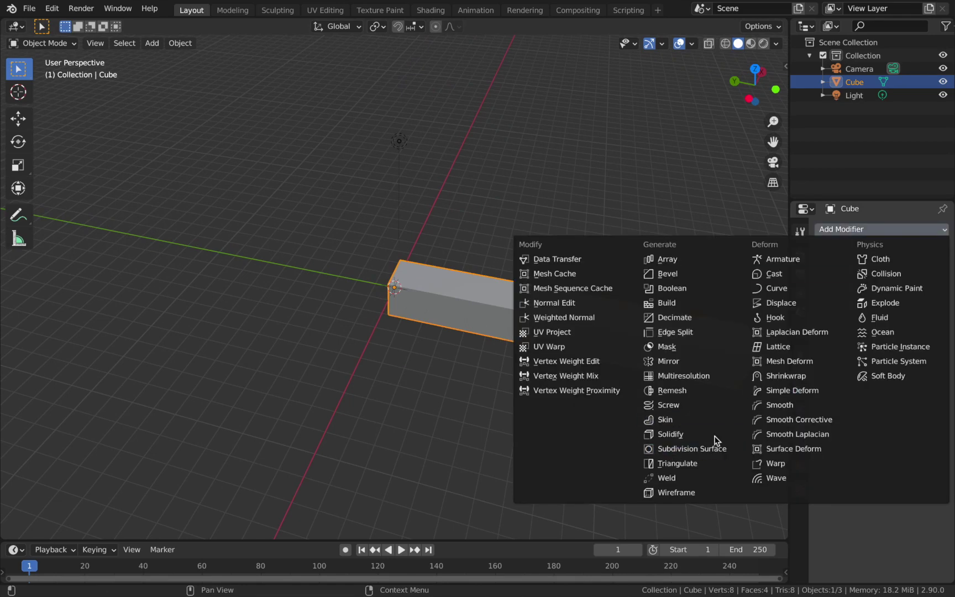
{"action": "left_click", "coordinate": [697, 362]}
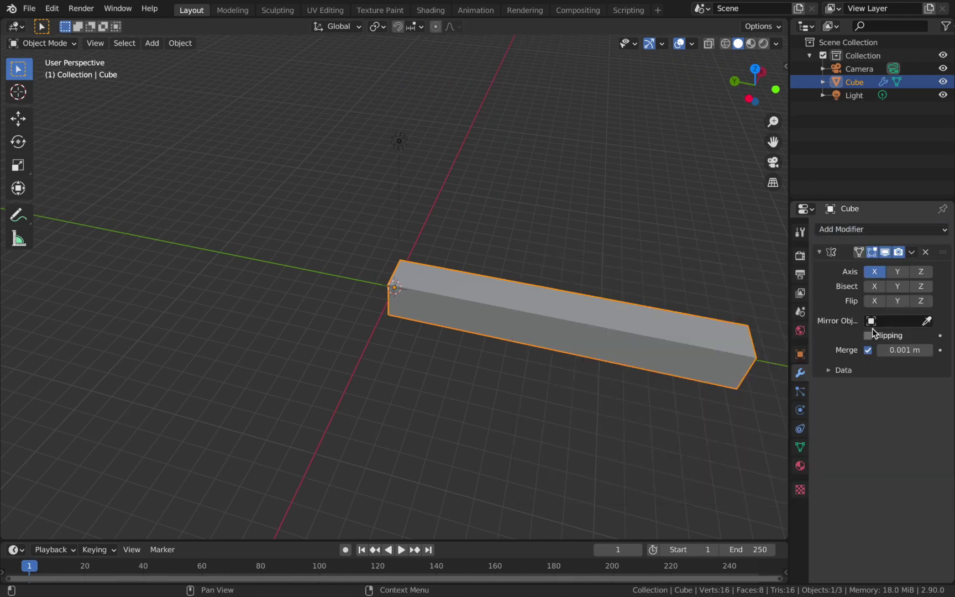
{"action": "left_click", "coordinate": [895, 273]}
{"action": "left_click", "coordinate": [880, 273]}
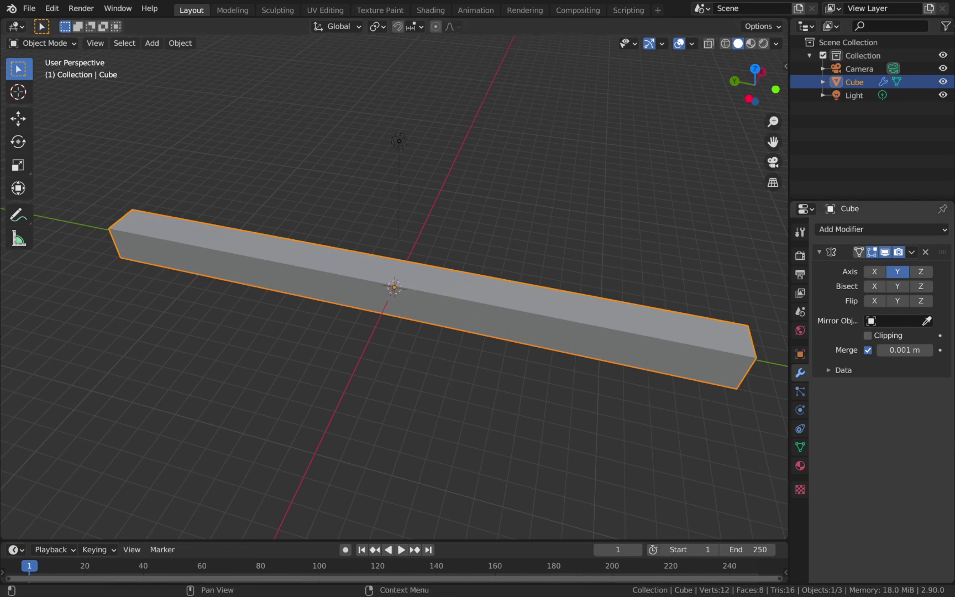
Try moving the tunnel's mesh about -5.7 m along Y in Edit Mode, and cancel the move.
{"action": "scroll", "coordinate": [365, 288], "scroll_direction": "up", "scroll_amount": 3}
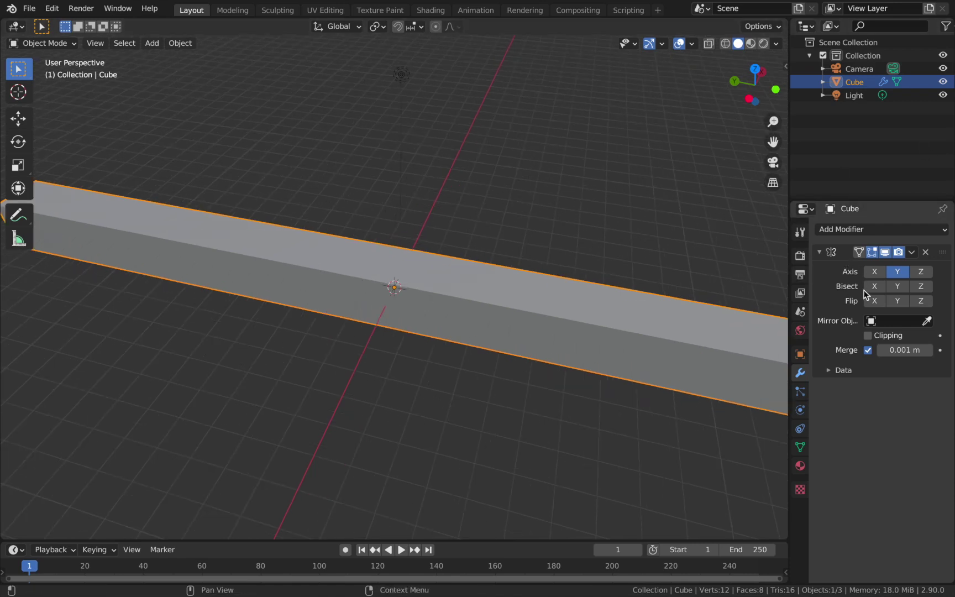
{"action": "scroll", "coordinate": [400, 299], "scroll_direction": "down", "scroll_amount": 3}
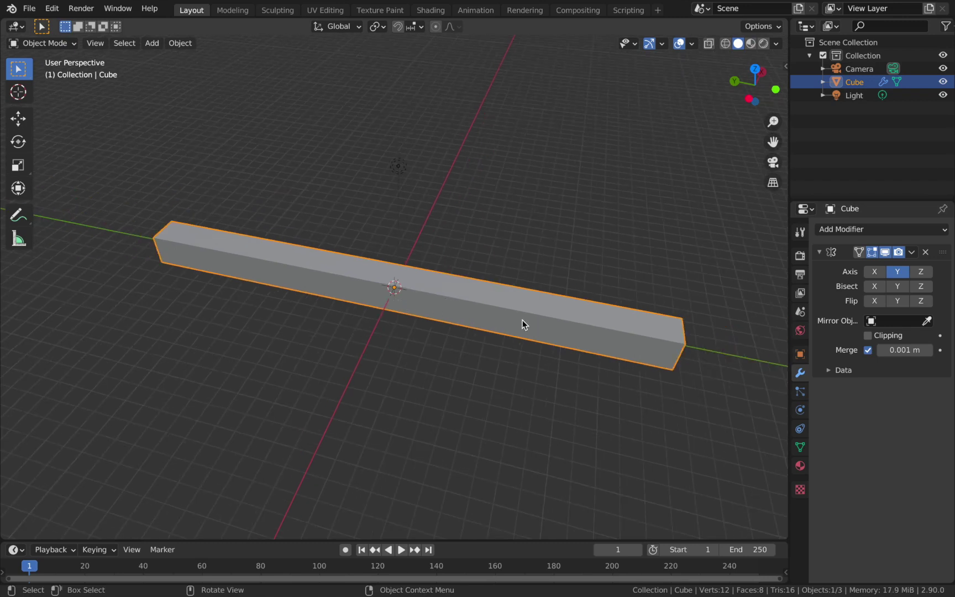
{"action": "key", "text": "Tab"}
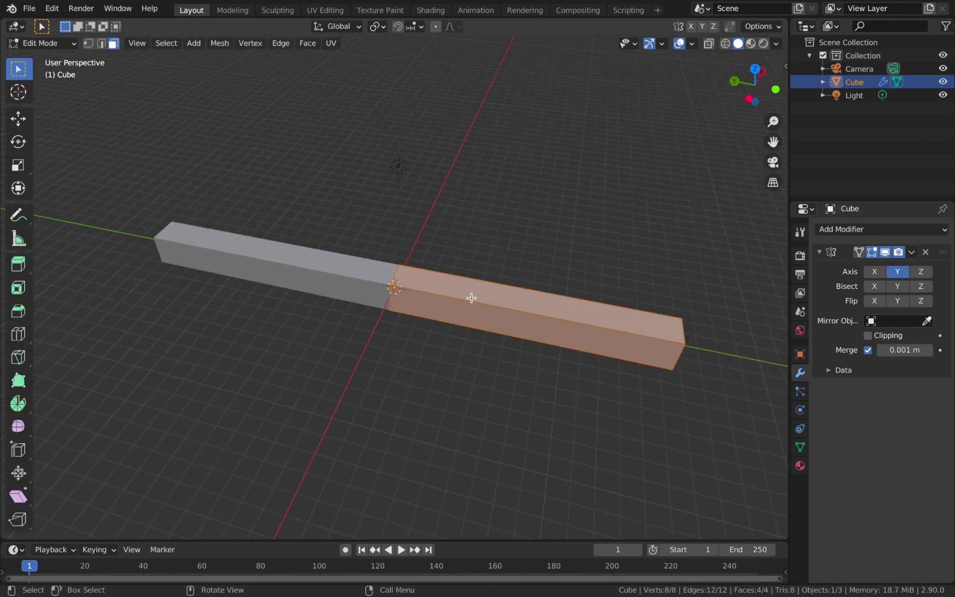
{"action": "key", "text": "g"}
{"action": "key", "text": "y"}
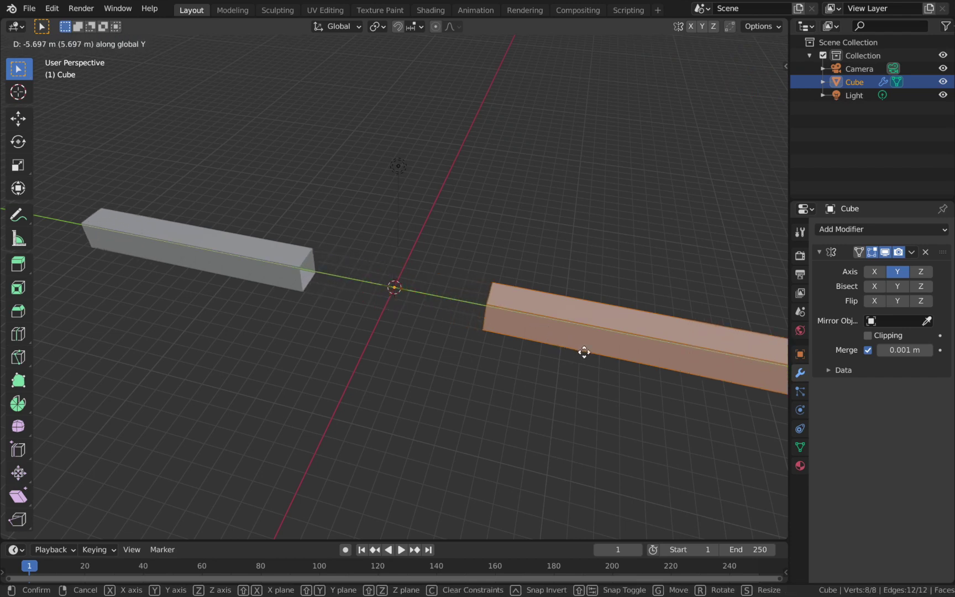
{"action": "key", "text": "Escape"}
{"action": "key", "text": "Tab"}
Examine the mirrored tunnel from outside and through the camera.
{"action": "key", "text": "ctrl+z"}
{"action": "key", "text": "ctrl+z"}
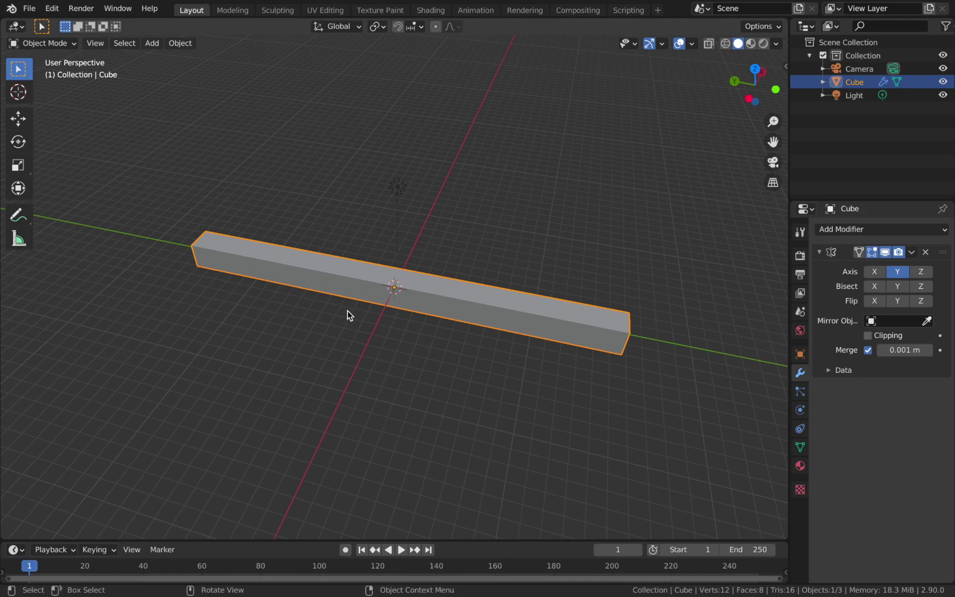
{"action": "key", "text": "ctrl+z"}
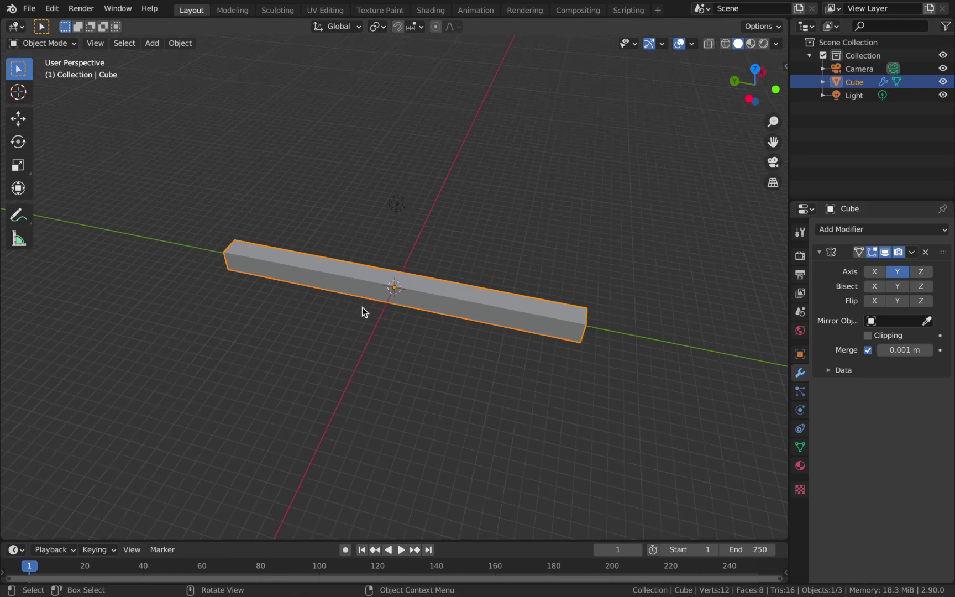
{"action": "key", "text": "ctrl+z"}
{"action": "key", "text": "ctrl+shift+z"}
{"action": "key", "text": "ctrl+shift+z"}
{"action": "key", "text": "ctrl+shift+z"}
{"action": "key", "text": "ctrl+z"}
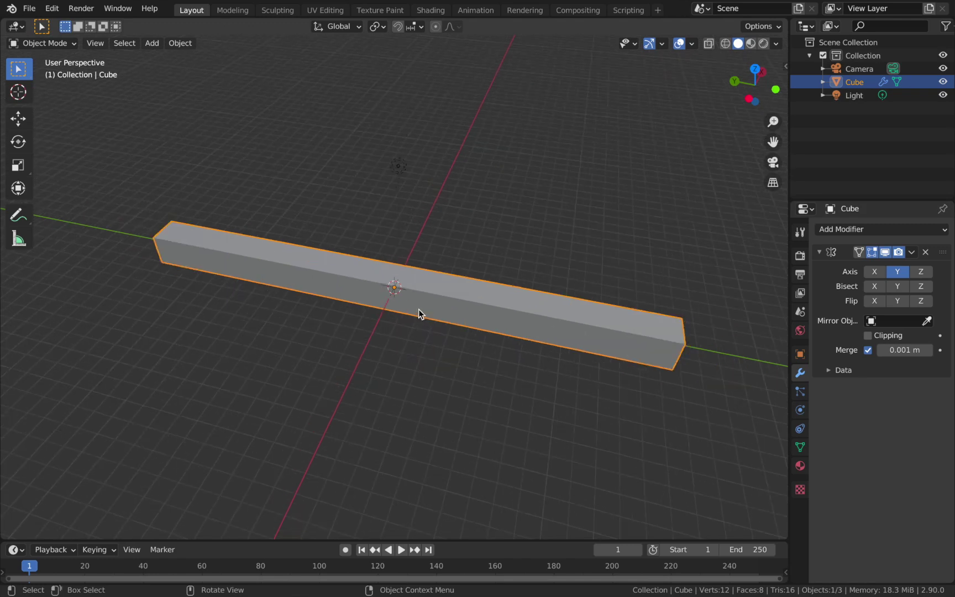
{"action": "key", "text": "ctrl+z"}
{"action": "key", "text": "ctrl+z"}
{"action": "key", "text": "ctrl+shift+z"}
{"action": "key", "text": "KP_0"}
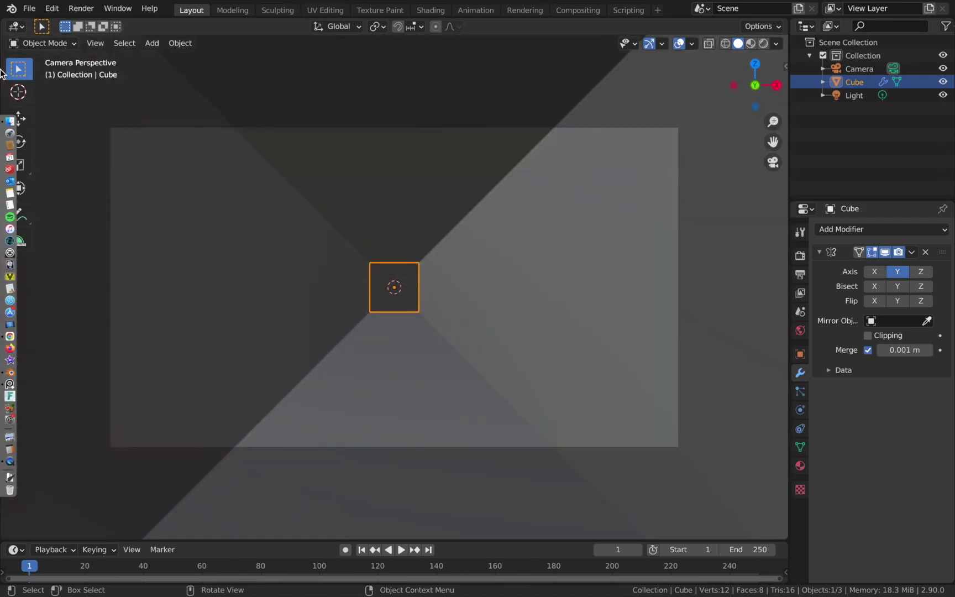
{"action": "key", "text": "KP_0"}
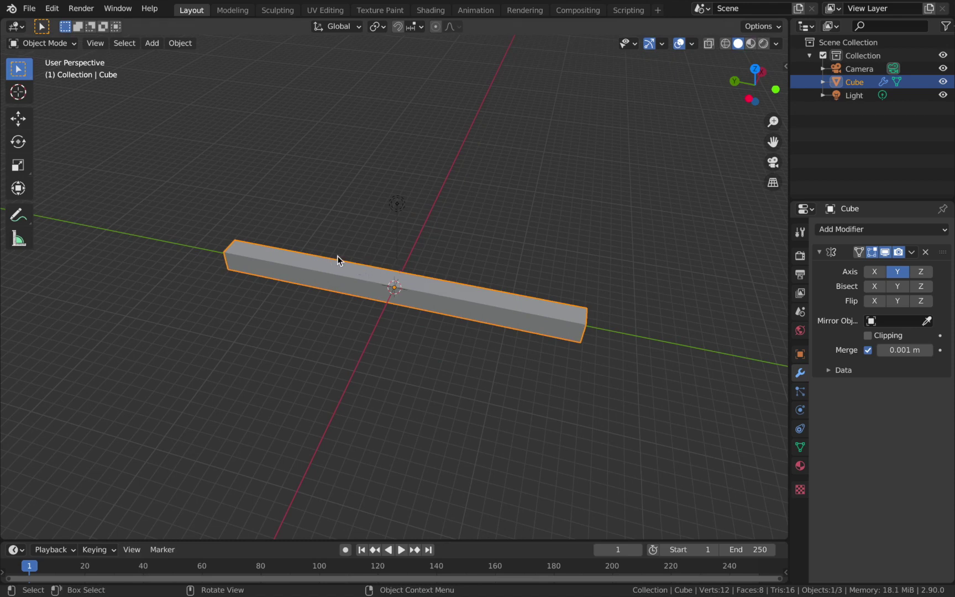
Move the mirrored tunnel object into a new collection named Tunnel.
{"action": "key", "text": "m"}
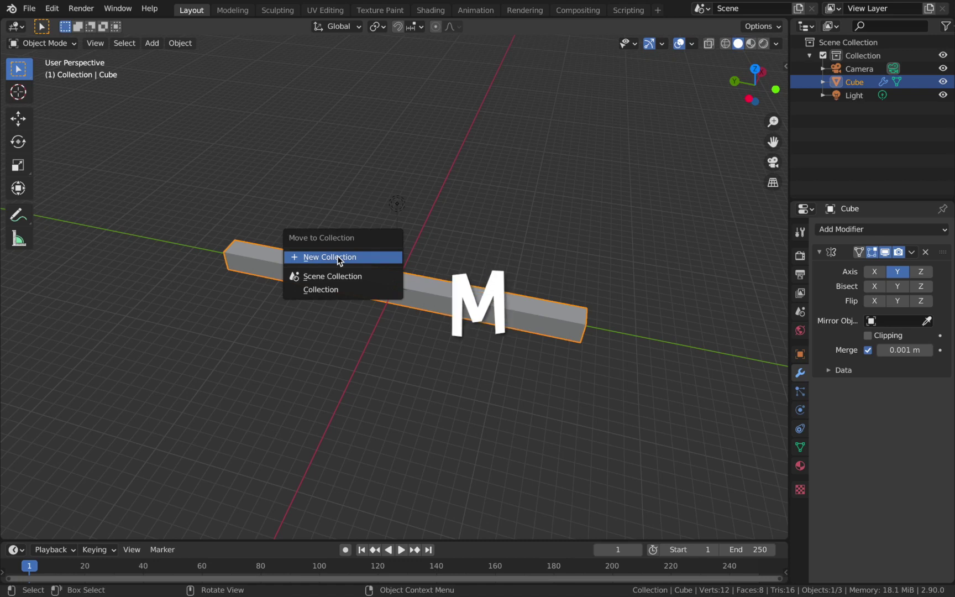
{"action": "left_click", "coordinate": [338, 257]}
{"action": "type", "text": "Tunnel"}
{"action": "key", "text": "Return"}
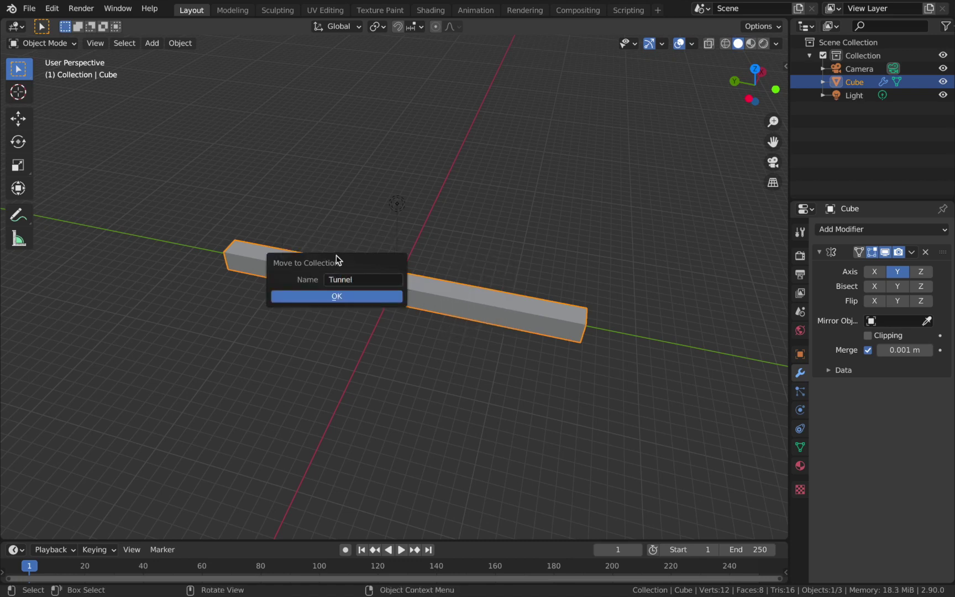
{"action": "left_click", "coordinate": [350, 299]}
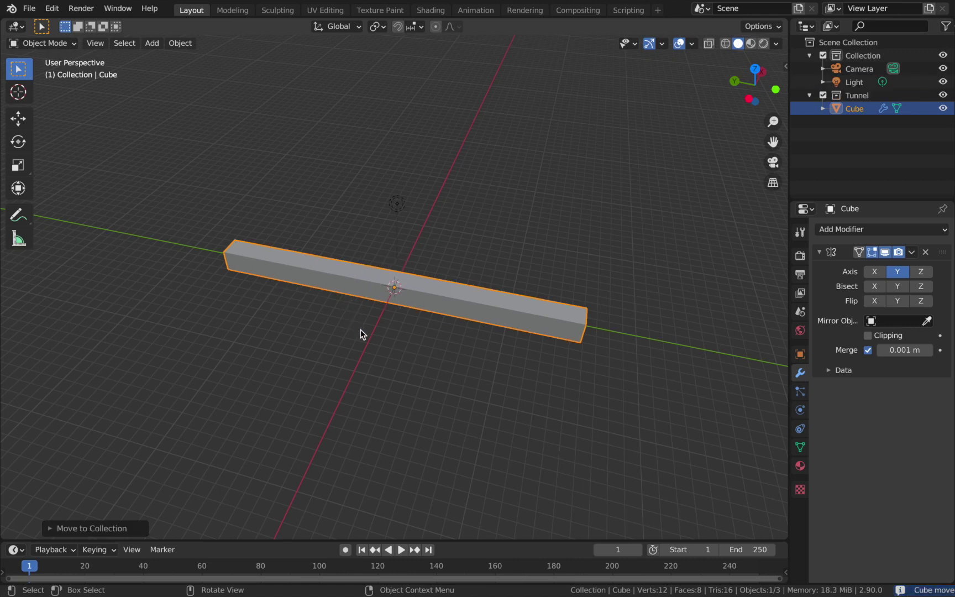
Add a collection instance of the Tunnel collection to the scene.
{"action": "key", "text": "shift+a"}
{"action": "mouse_move", "coordinate": [356, 584]}
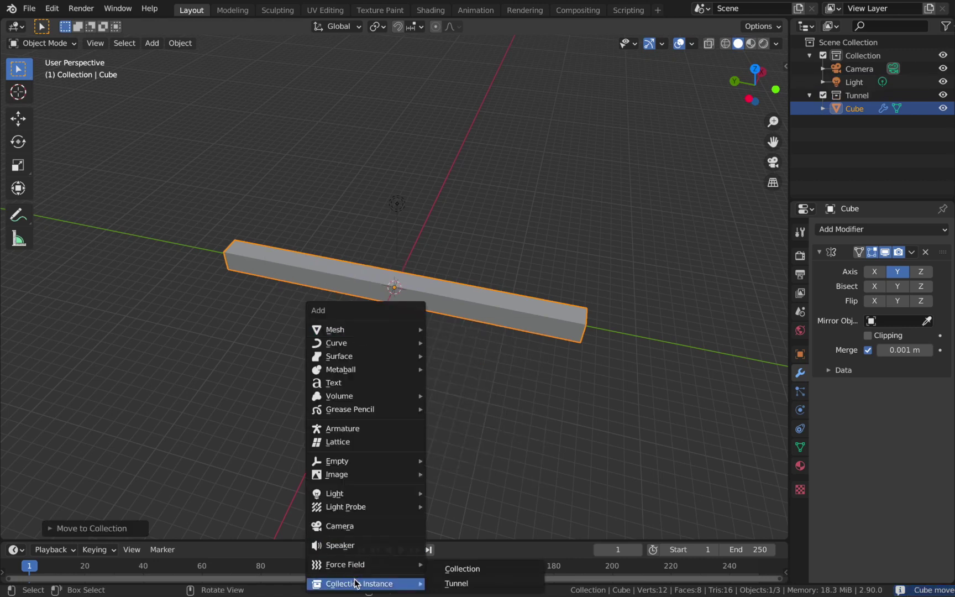
{"action": "left_click", "coordinate": [457, 583]}
Move the Tunnel collection instance 32 m along Y so that it continues the original tunnel.
{"action": "key", "text": "g"}
{"action": "key", "text": "y"}
{"action": "key", "text": "3"}
{"action": "key", "text": "2"}
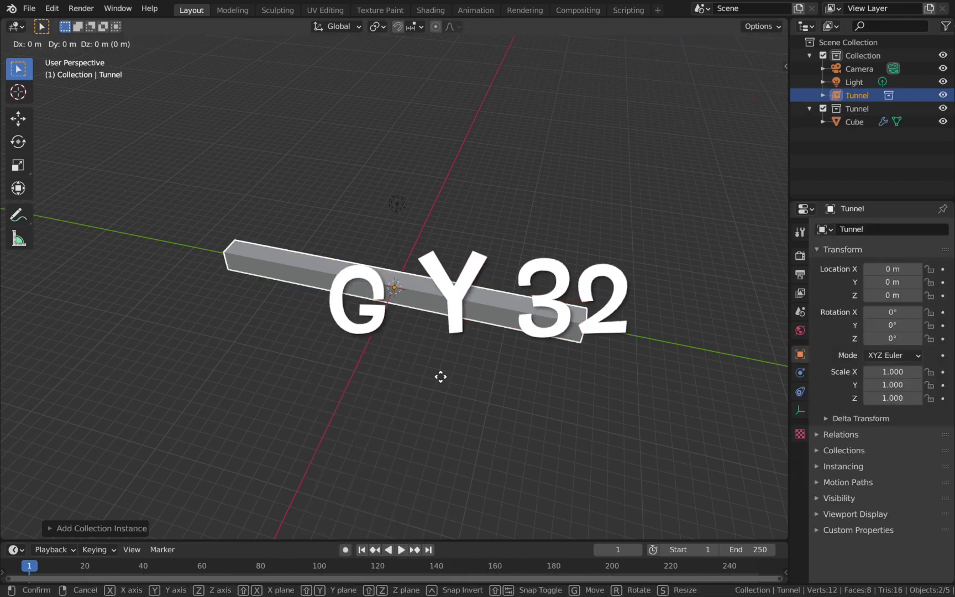
{"action": "key", "text": "y"}
{"action": "key", "text": "Return"}
{"action": "middle_click_drag", "start_coordinate": [440, 376], "coordinate": [235, 306]}
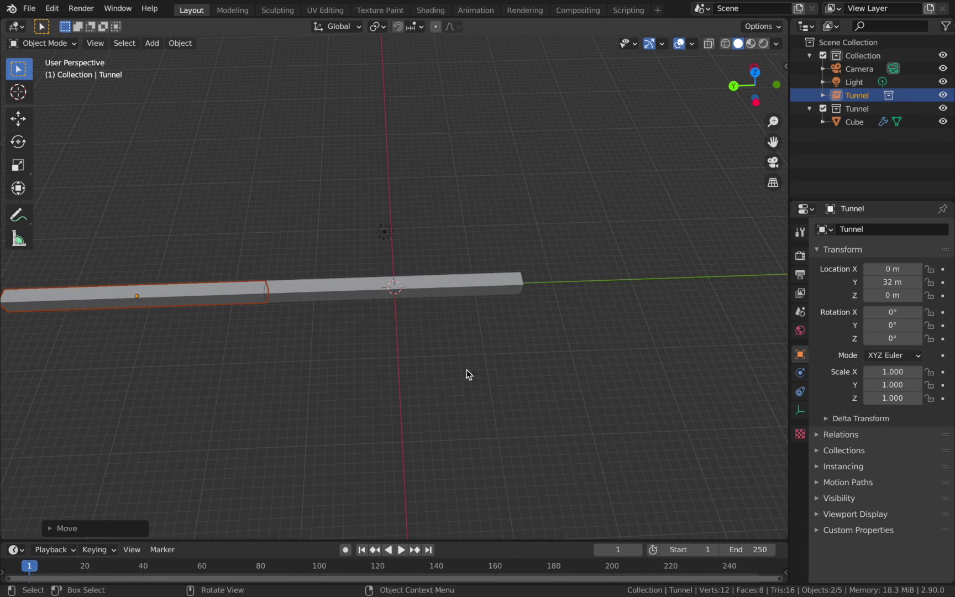
{"action": "scroll", "coordinate": [396, 356], "scroll_direction": "down", "scroll_amount": 1}
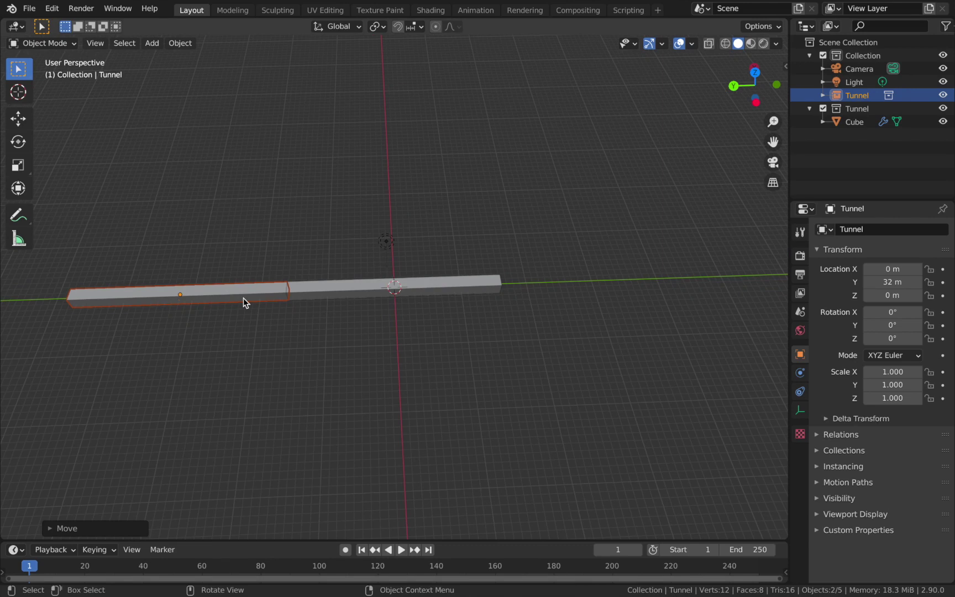
Duplicate the Tunnel collection instance and move the copy 32 m along Y.
{"action": "key", "text": "shift+d"}
{"action": "key", "text": "y"}
{"action": "key", "text": "3"}
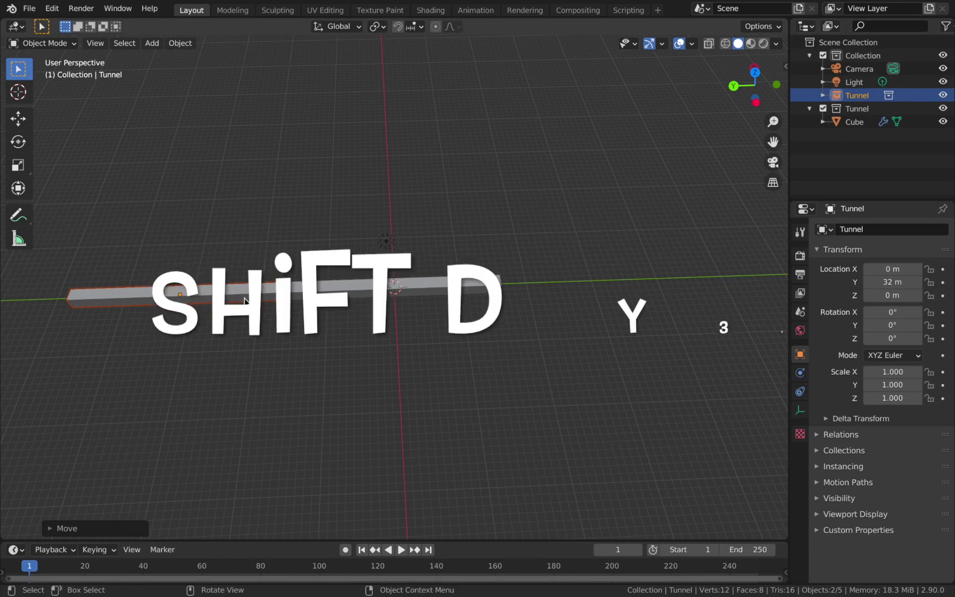
{"action": "key", "text": "2"}
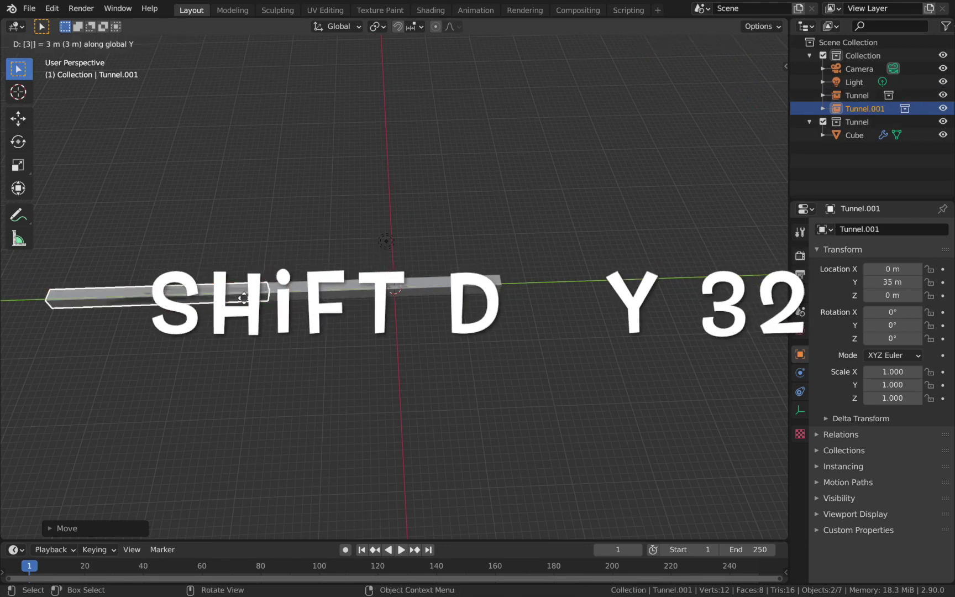
{"action": "key", "text": "Return"}
Repeat the 32 m duplication along Y until the last tunnel instance, Tunnel.010, sits at Y 352 m.
{"action": "key", "text": "shift+r"}
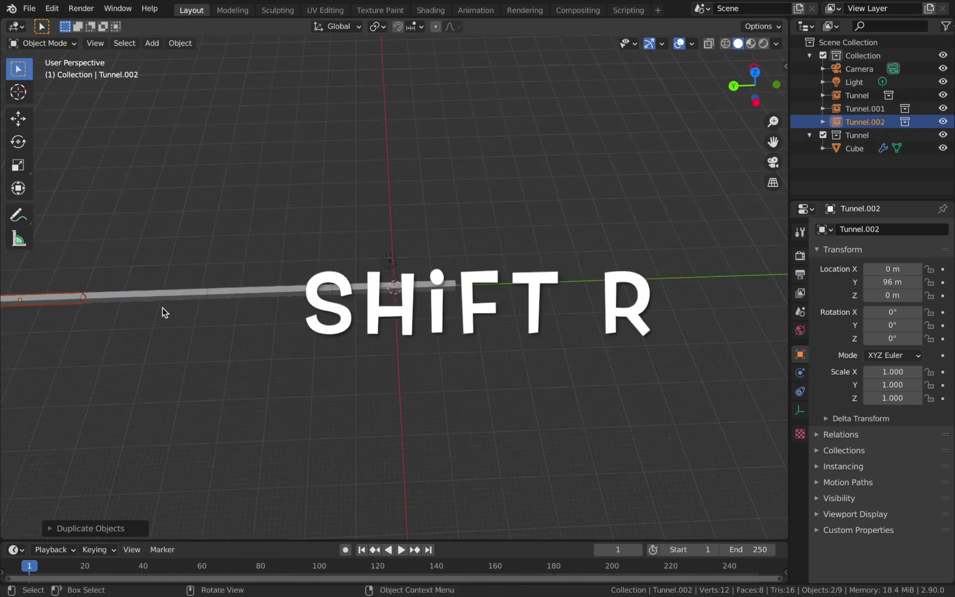
{"action": "scroll", "coordinate": [162, 308], "scroll_direction": "down", "scroll_amount": 3}
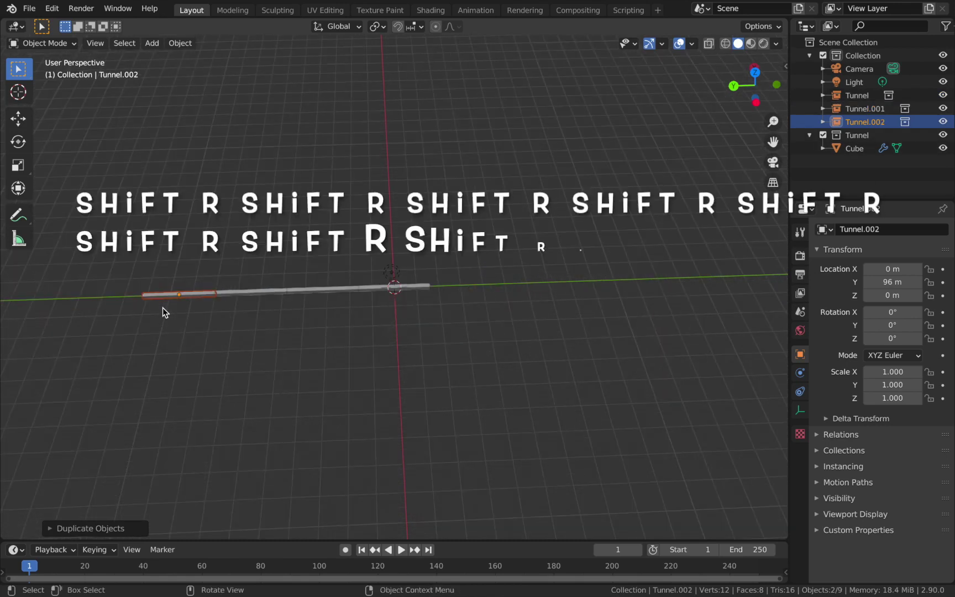
{"action": "key", "text": "shift+r"}
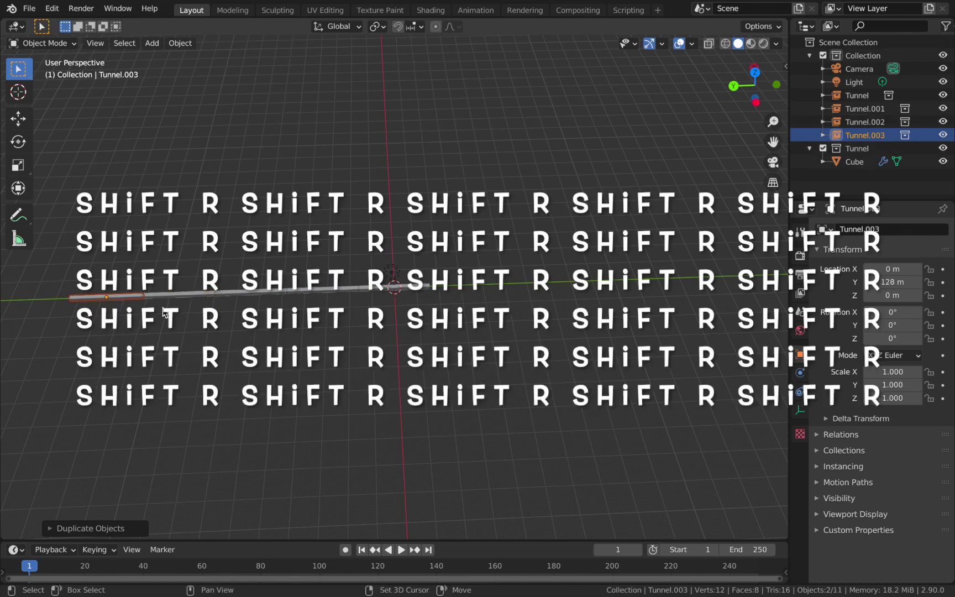
{"action": "key", "text": "shift+r"}
{"action": "key", "text": "shift+r"}
{"action": "key", "text": "shift+r"}
{"action": "key", "text": "shift+r"}
{"action": "key", "text": "shift+r"}
{"action": "key", "text": "shift+r"}
{"action": "key", "text": "shift+r"}
Select the original tunnel cube and examine how the row of instances continues from it.
{"action": "middle_click_drag", "start_coordinate": [239, 288], "coordinate": [358, 160]}
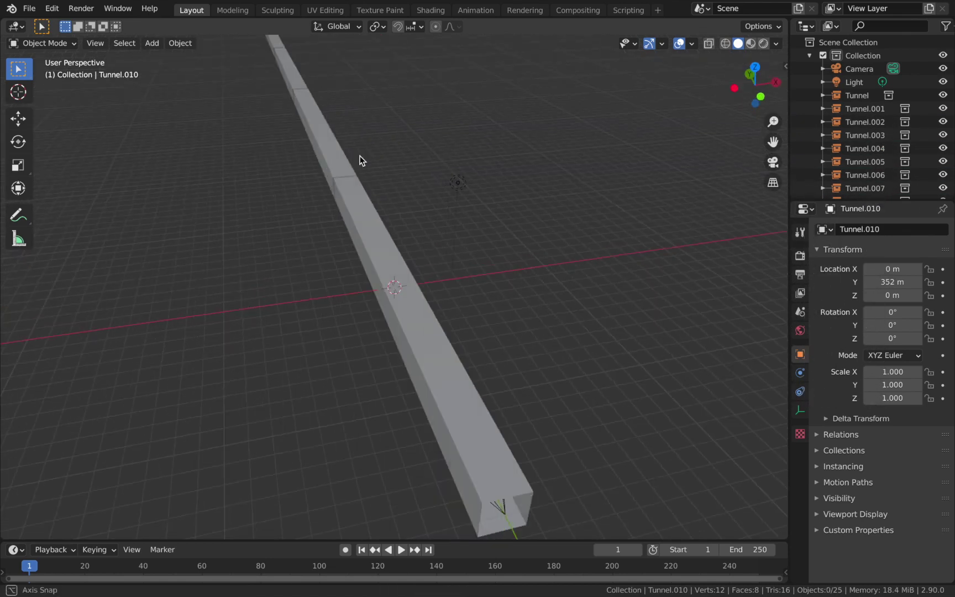
{"action": "left_click", "coordinate": [328, 164]}
{"action": "scroll", "coordinate": [343, 164], "scroll_direction": "down", "scroll_amount": 2}
{"action": "middle_click_drag", "start_coordinate": [346, 157], "coordinate": [386, 184]}
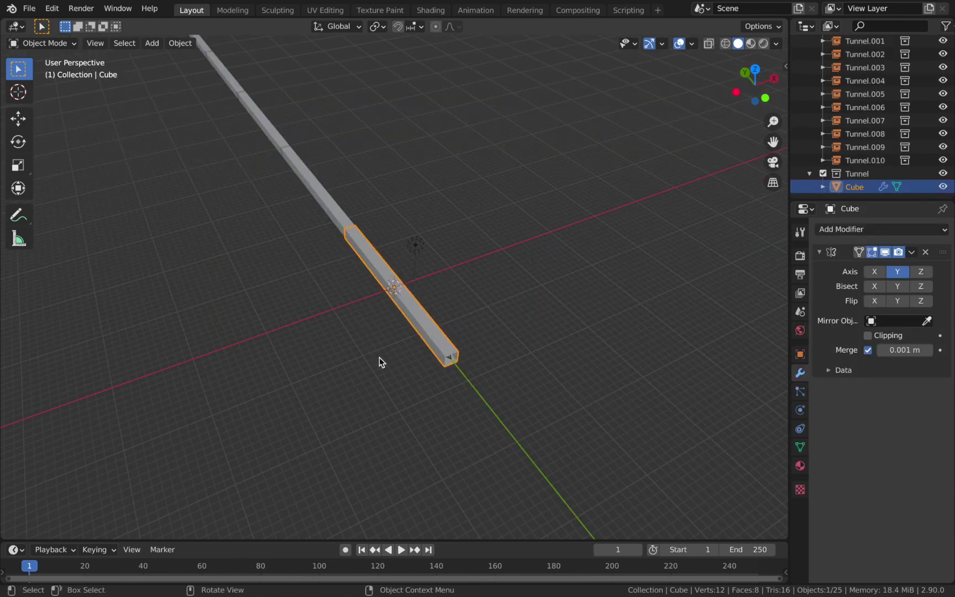
{"action": "scroll", "coordinate": [220, 293], "scroll_direction": "down", "scroll_amount": 2}
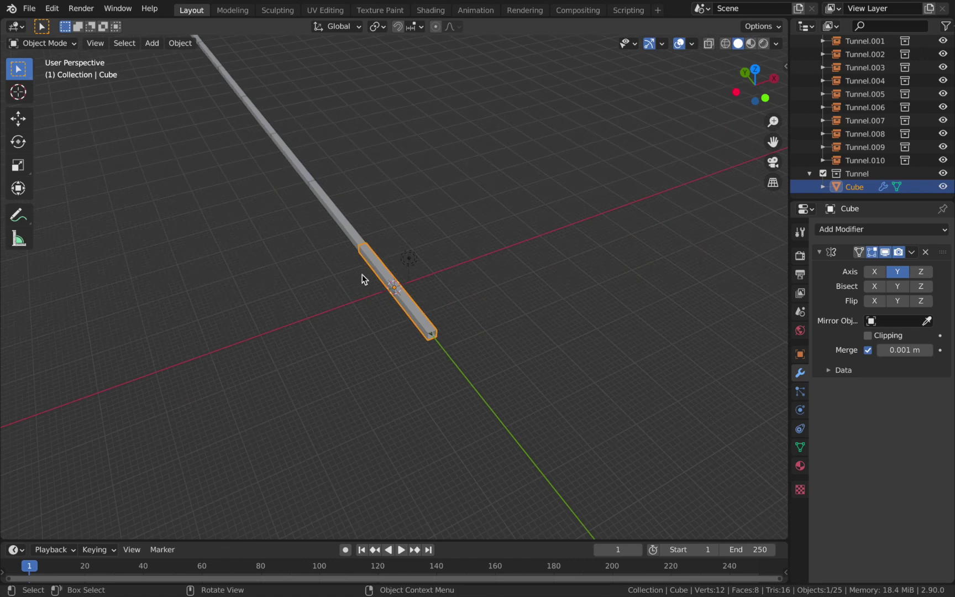
{"action": "scroll", "coordinate": [363, 274], "scroll_direction": "up", "scroll_amount": 3}
{"action": "middle_click_drag", "start_coordinate": [360, 266], "coordinate": [271, 184]}
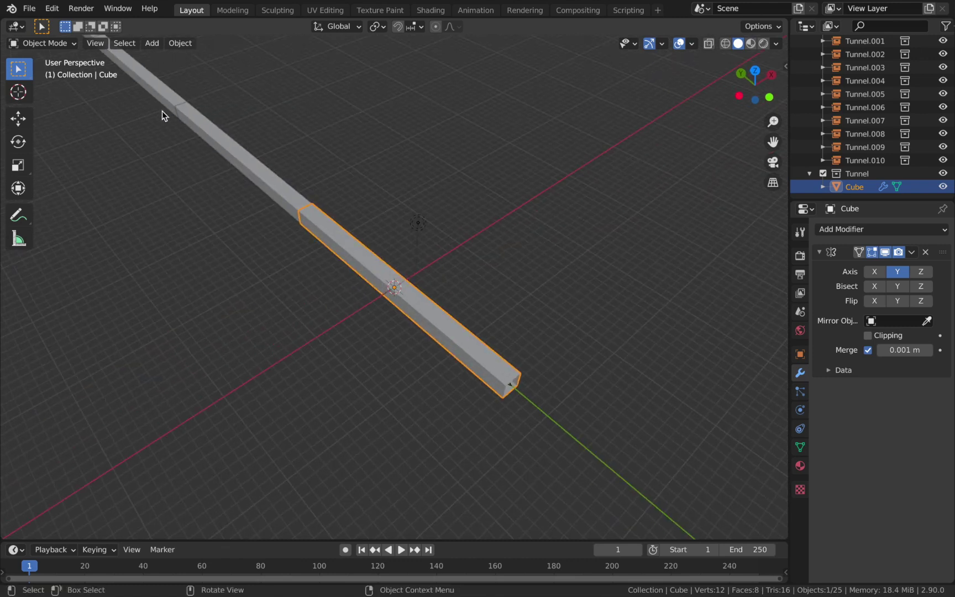
{"action": "scroll", "coordinate": [183, 151], "scroll_direction": "down", "scroll_amount": 2}
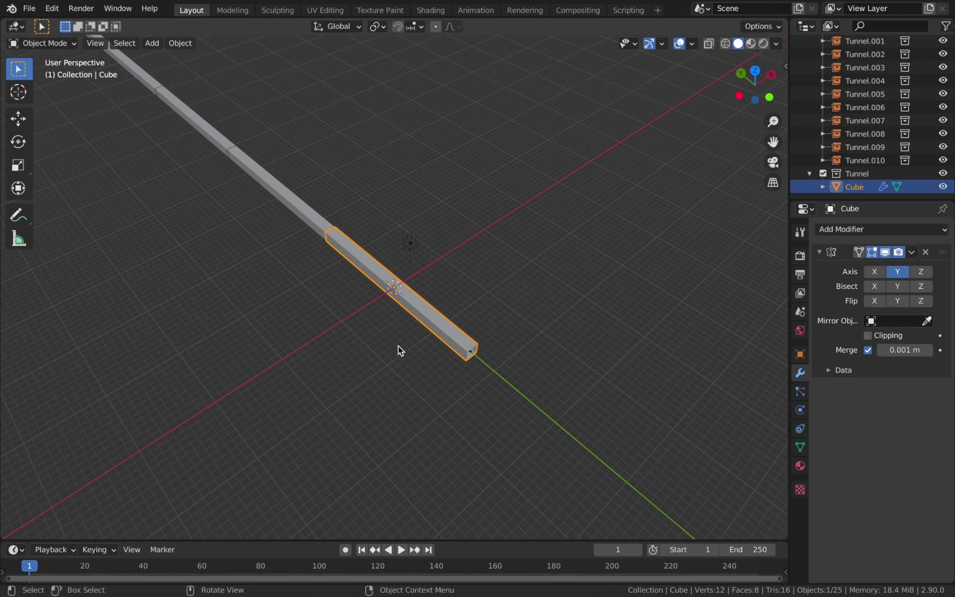
{"action": "scroll", "coordinate": [267, 196], "scroll_direction": "up", "scroll_amount": 3}
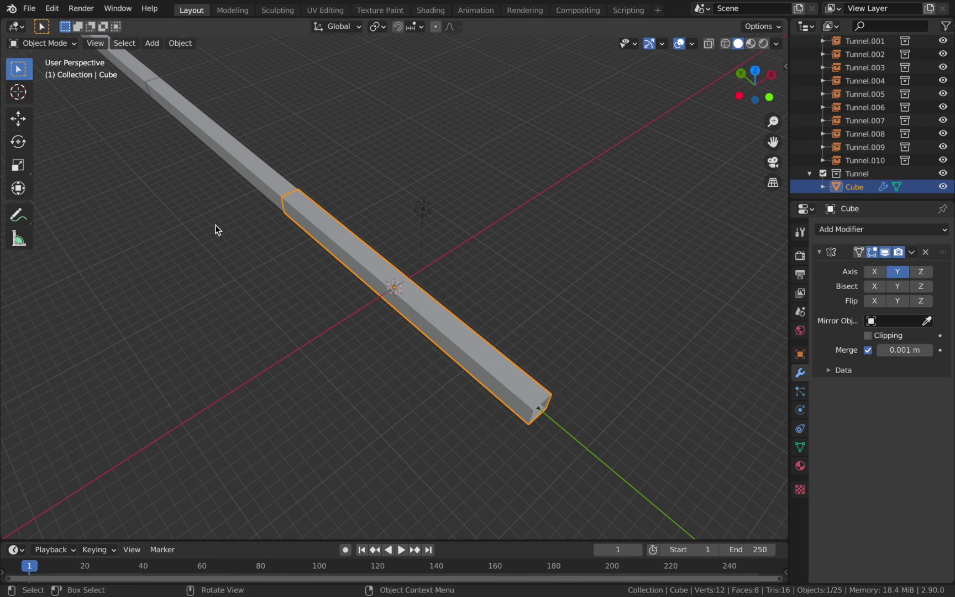
{"action": "middle_click_drag", "start_coordinate": [461, 324], "coordinate": [401, 274]}
{"action": "scroll", "coordinate": [400, 274], "scroll_direction": "up", "scroll_amount": 2}
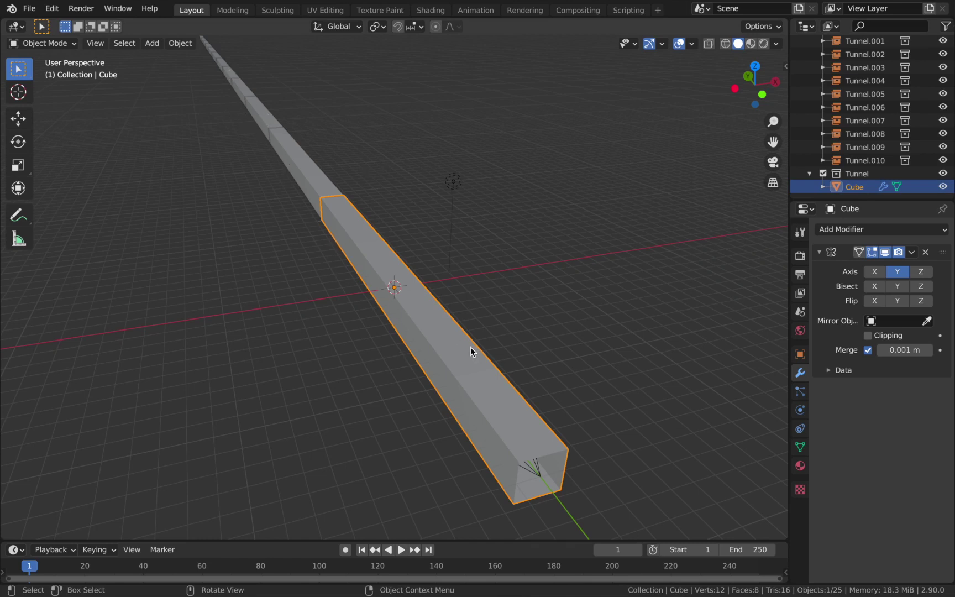
Try raising the top face of the original tunnel cube about 5.3 m along Z, and undo the change.
{"action": "key", "text": "Tab"}
{"action": "key", "text": "g"}
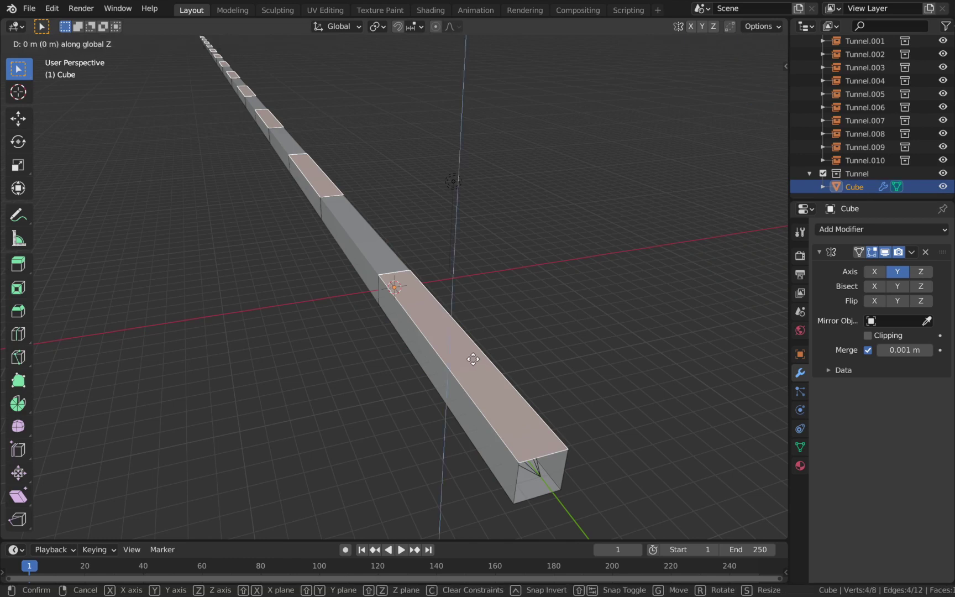
{"action": "key", "text": "z"}
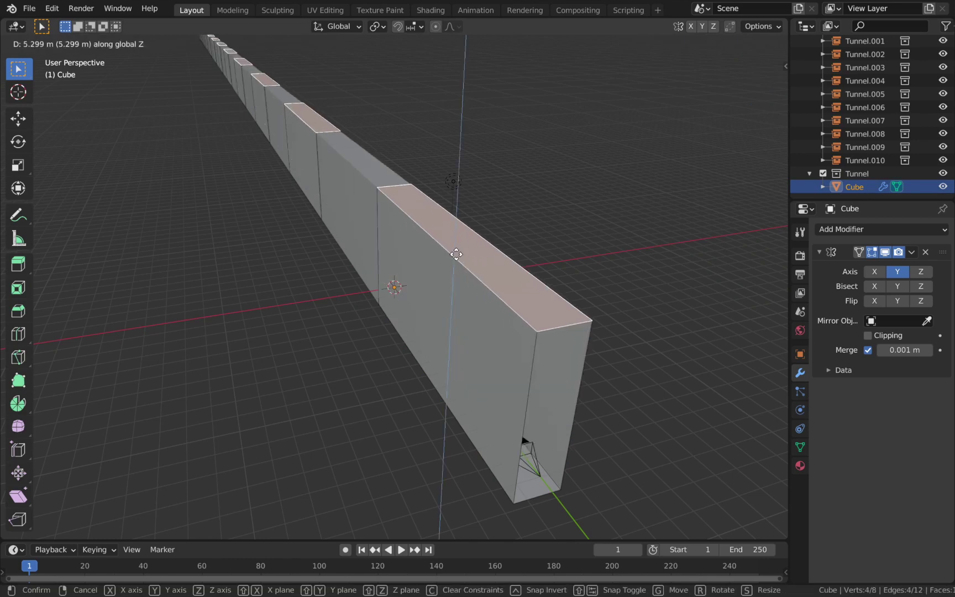
{"action": "key", "text": "Escape"}
{"action": "key", "text": "ctrl+z"}
{"action": "key", "text": "ctrl+z"}
{"action": "key", "text": "ctrl+z"}
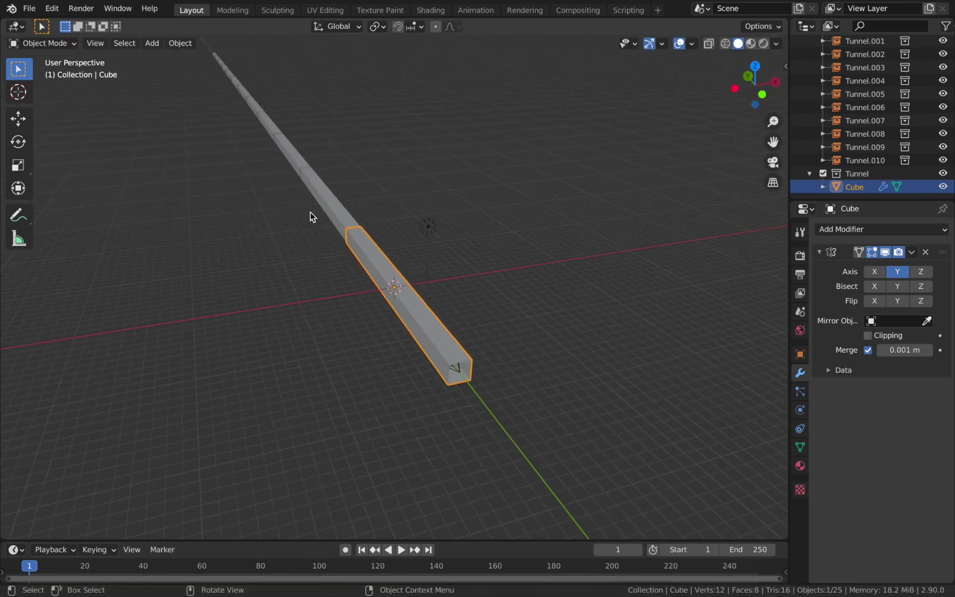
Look through the camera down the tunnel and switch the viewport to rendered shading.
{"action": "scroll", "coordinate": [311, 217], "scroll_direction": "up", "scroll_amount": 4}
{"action": "scroll", "coordinate": [340, 285], "scroll_direction": "up", "scroll_amount": 2}
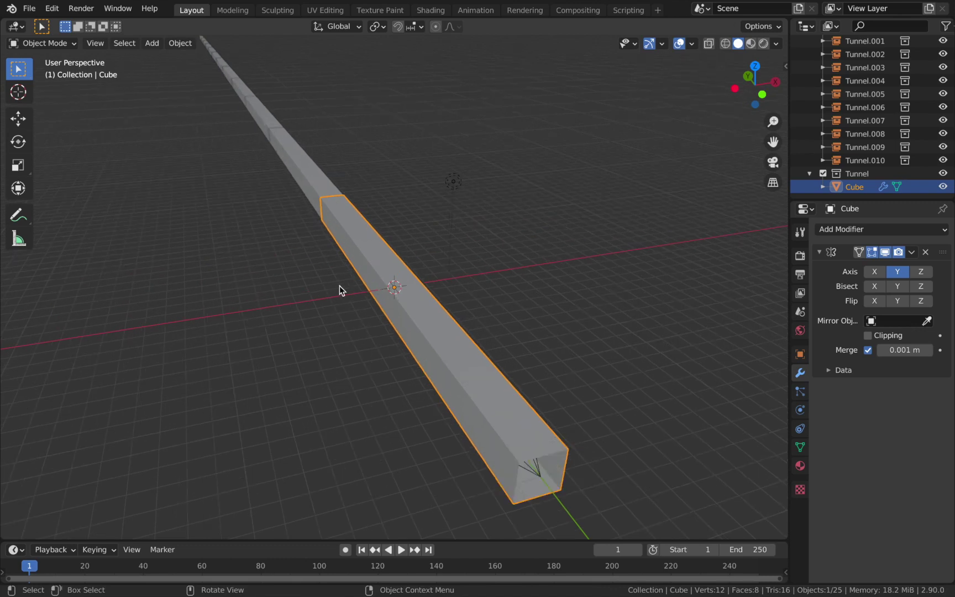
{"action": "middle_click_drag", "start_coordinate": [482, 288], "coordinate": [478, 286]}
{"action": "scroll", "coordinate": [478, 286], "scroll_direction": "up", "scroll_amount": 2}
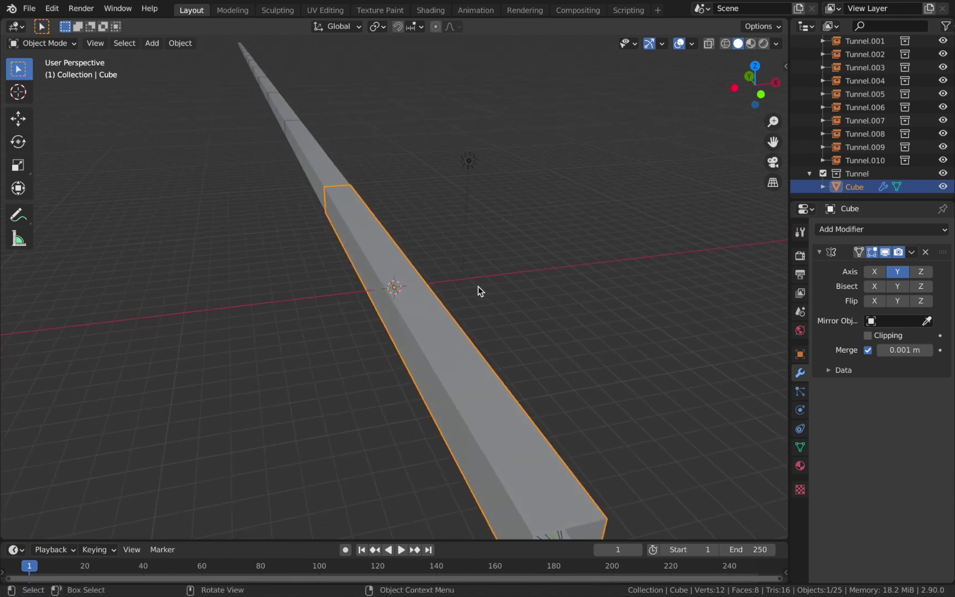
{"action": "key", "text": "KP_0"}
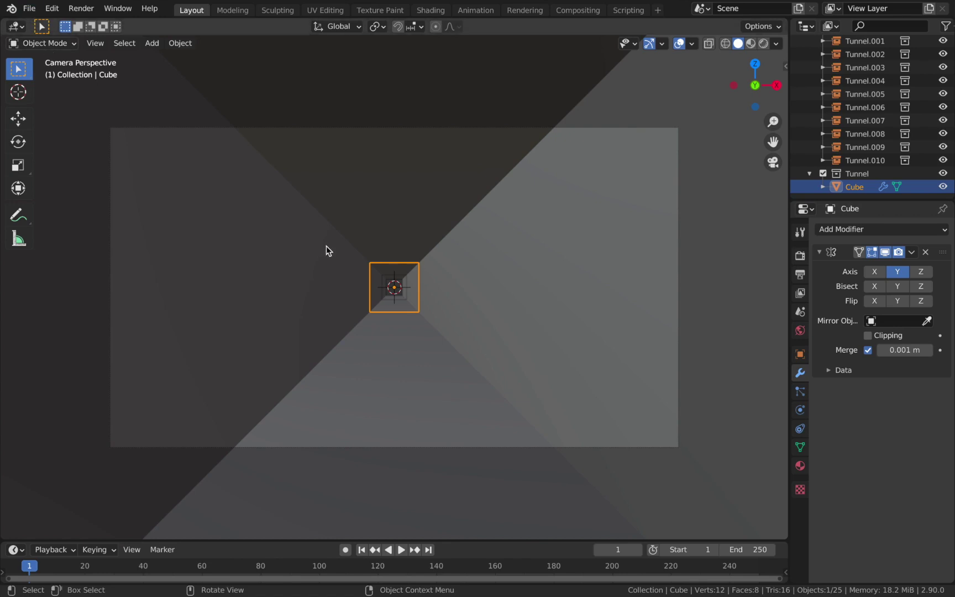
{"action": "key", "text": "z"}
{"action": "key", "text": "8"}
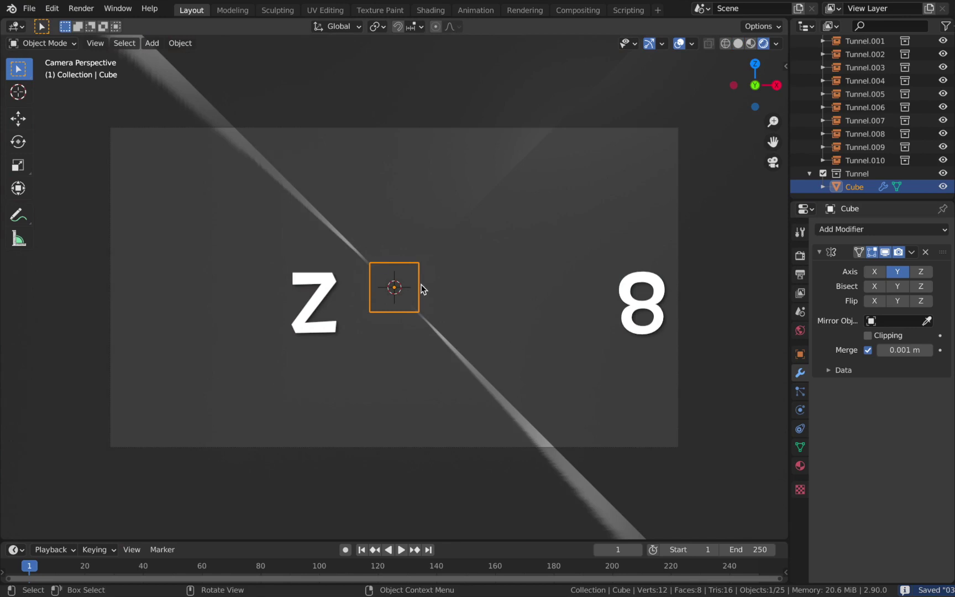
Set the world background color to black.
{"action": "left_click", "coordinate": [801, 332]}
{"action": "left_click", "coordinate": [911, 316]}
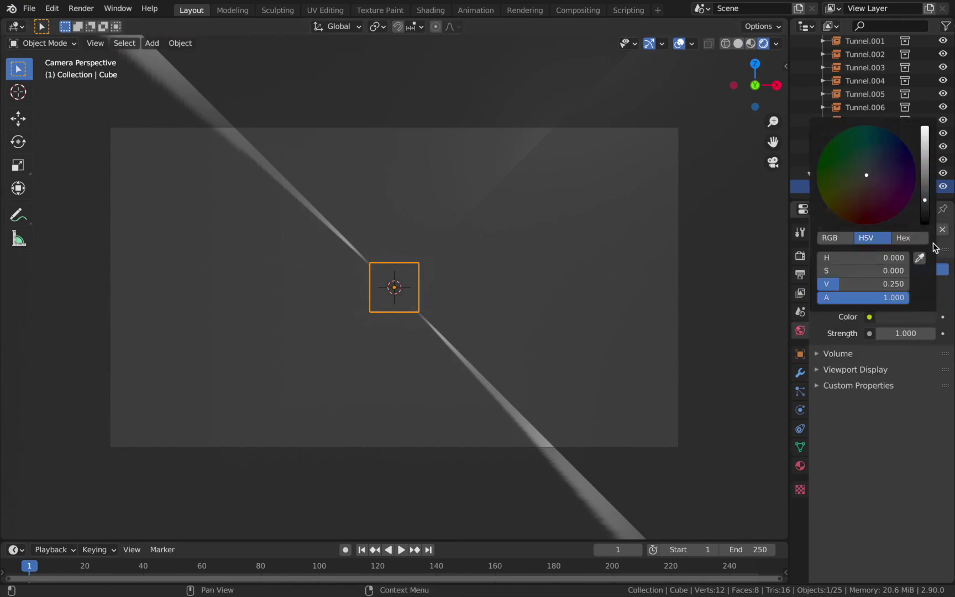
{"action": "left_click_drag", "start_coordinate": [931, 216], "coordinate": [932, 243]}
Clear the light's location so that it sits at the world origin inside the tunnel.
{"action": "scroll", "coordinate": [858, 82], "scroll_direction": "up", "scroll_amount": 3}
{"action": "left_click", "coordinate": [858, 82]}
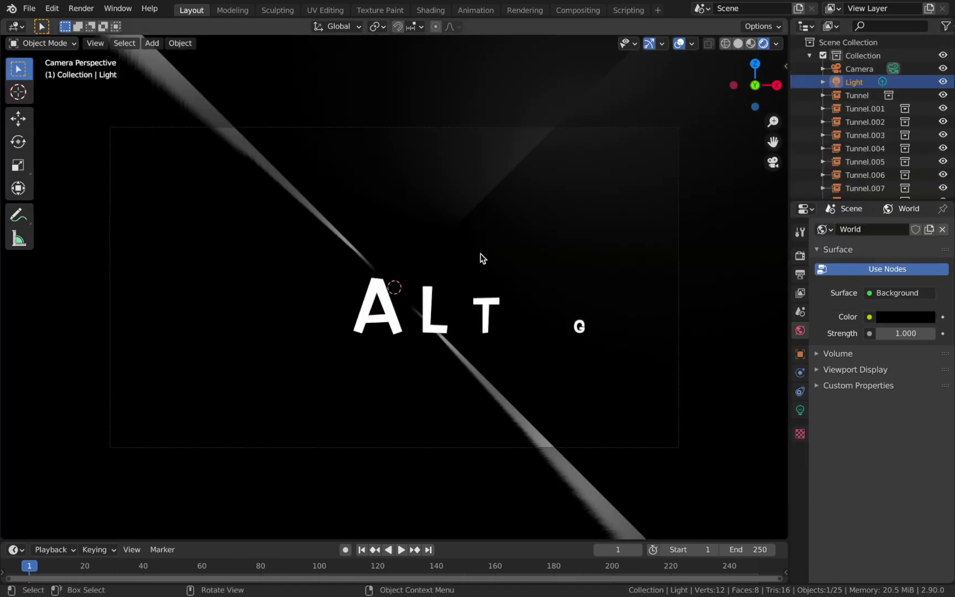
{"action": "key", "text": "alt+g"}
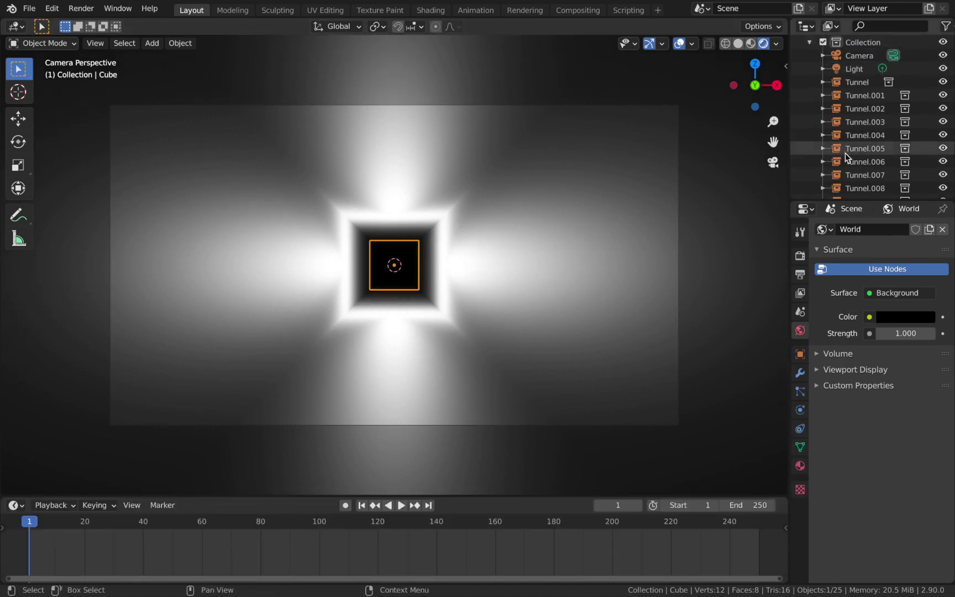
Move all the tunnel instances, Tunnel through Tunnel.010, into a new collection named Instances and collapse it.
{"action": "left_click", "coordinate": [864, 83], "text": "ctrl"}
{"action": "scroll", "coordinate": [875, 166], "scroll_direction": "down", "scroll_amount": 4}
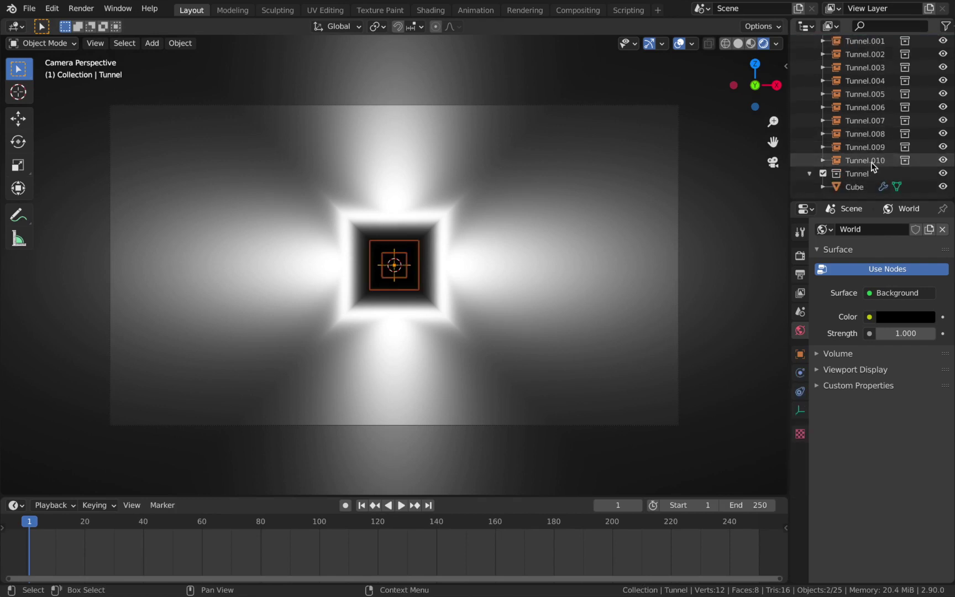
{"action": "scroll", "coordinate": [871, 175], "scroll_direction": "up", "scroll_amount": 1}
{"action": "scroll", "coordinate": [857, 67], "scroll_direction": "up", "scroll_amount": 2}
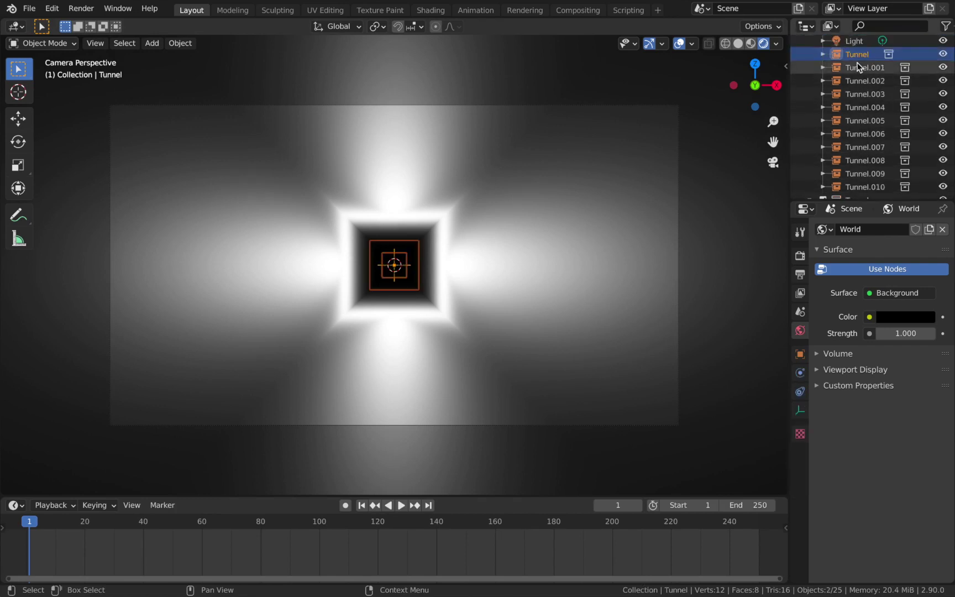
{"action": "scroll", "coordinate": [859, 89], "scroll_direction": "down", "scroll_amount": 3}
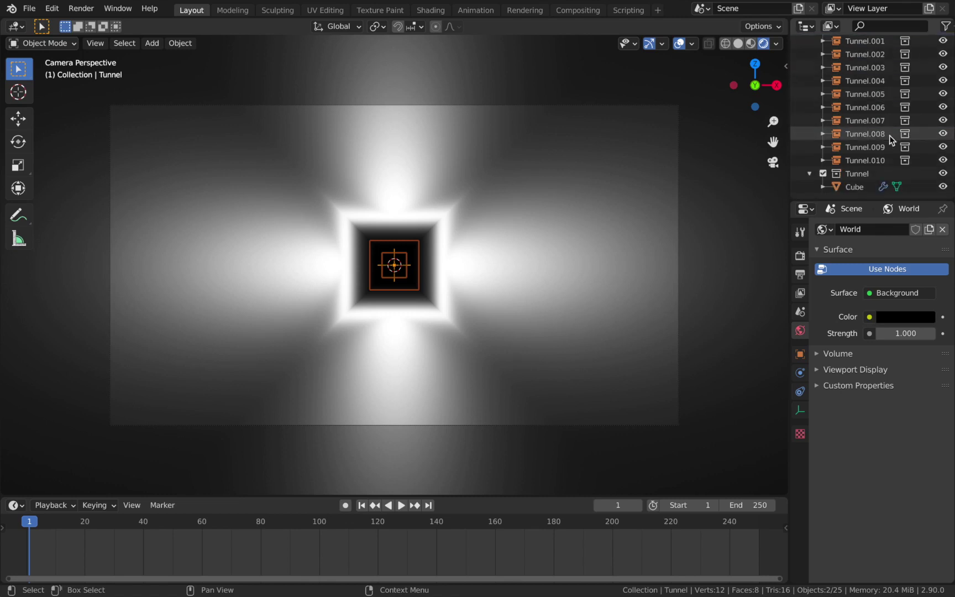
{"action": "left_click", "coordinate": [879, 160], "text": "shift"}
{"action": "key", "text": "m"}
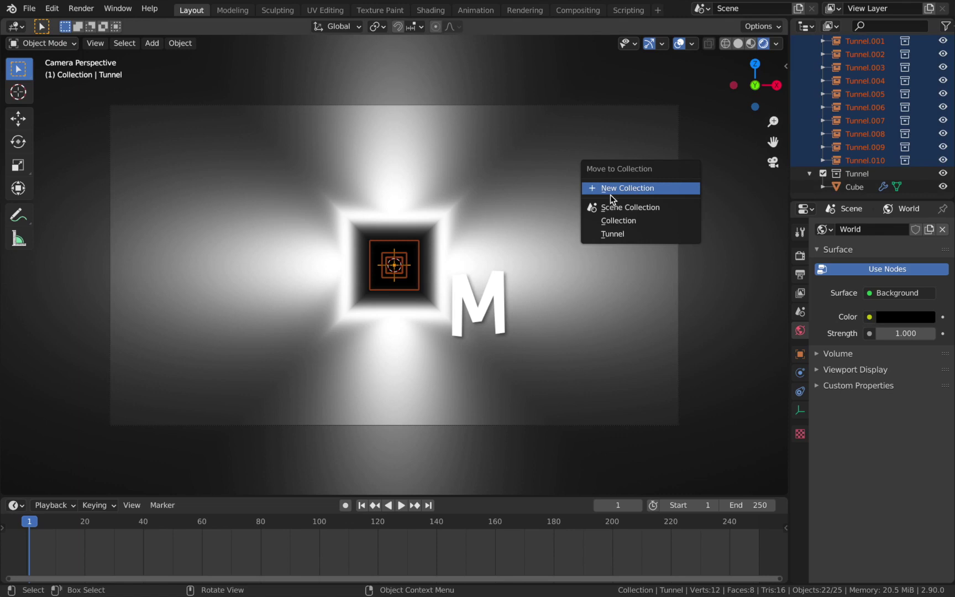
{"action": "left_click", "coordinate": [610, 193]}
{"action": "type", "text": "Instances"}
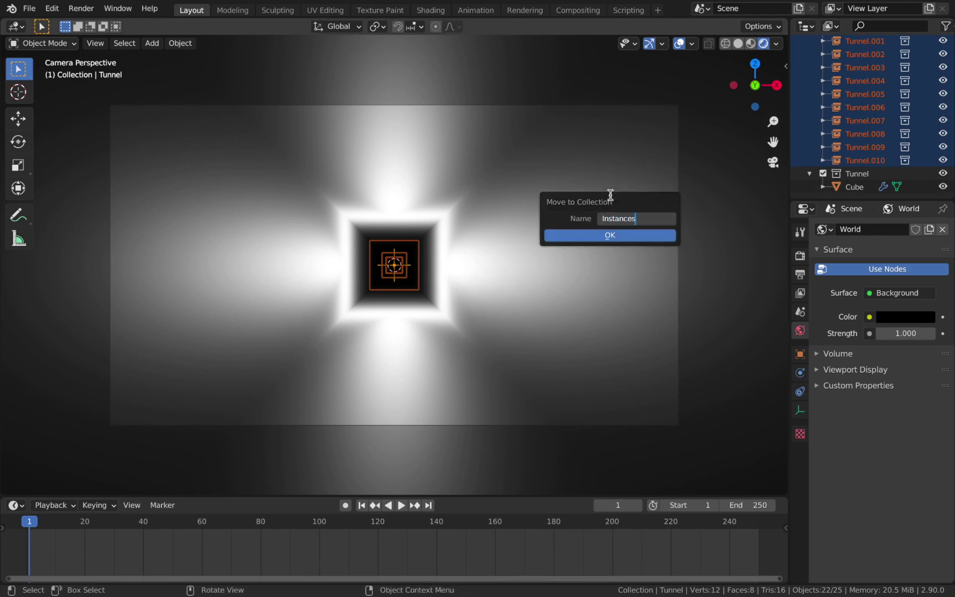
{"action": "key", "text": "Return"}
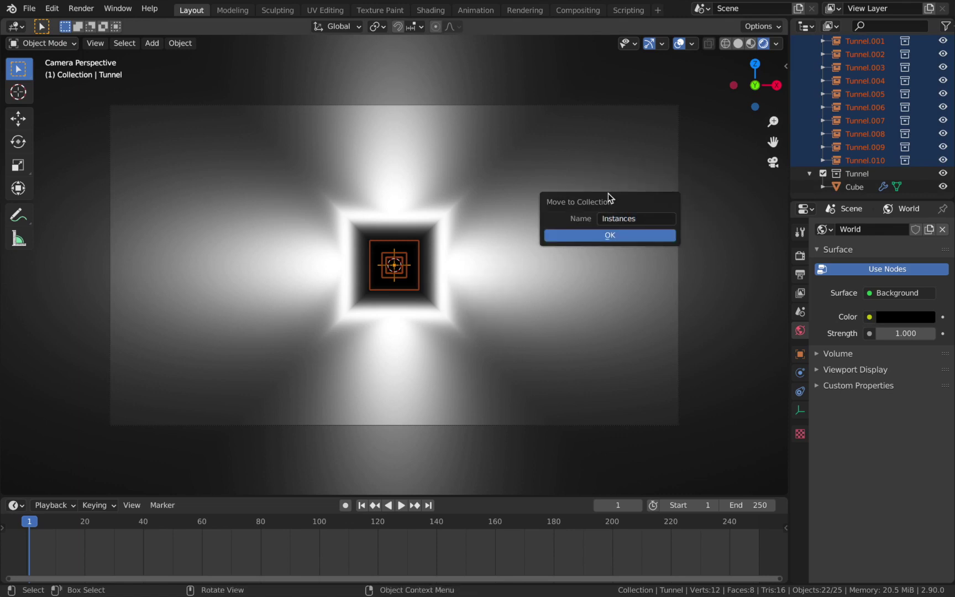
{"action": "left_click", "coordinate": [584, 236]}
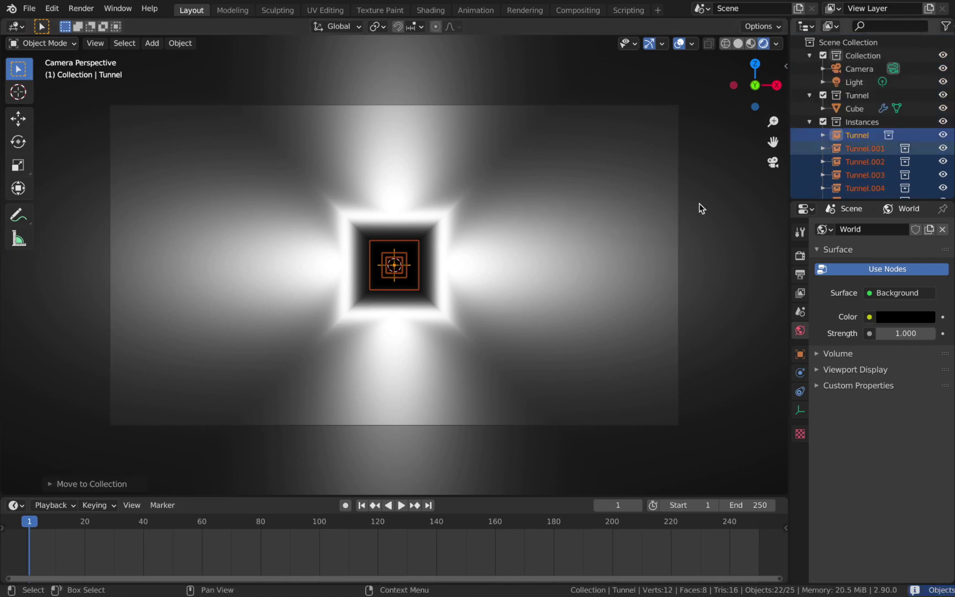
{"action": "left_click", "coordinate": [810, 122]}
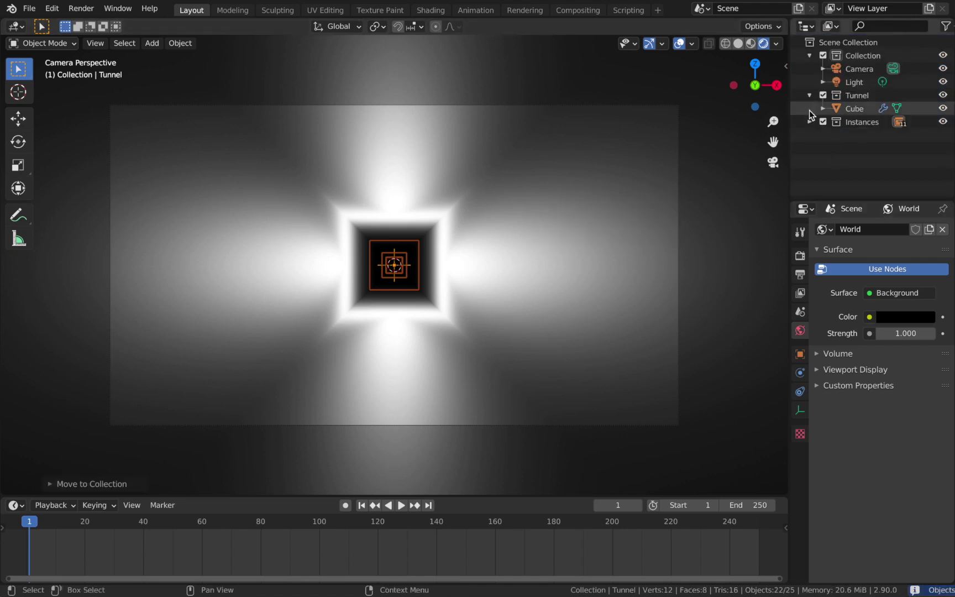
Move the light into the Tunnel collection so that every instance includes it, leaving the tunnel cube selected.
{"action": "left_click", "coordinate": [846, 110]}
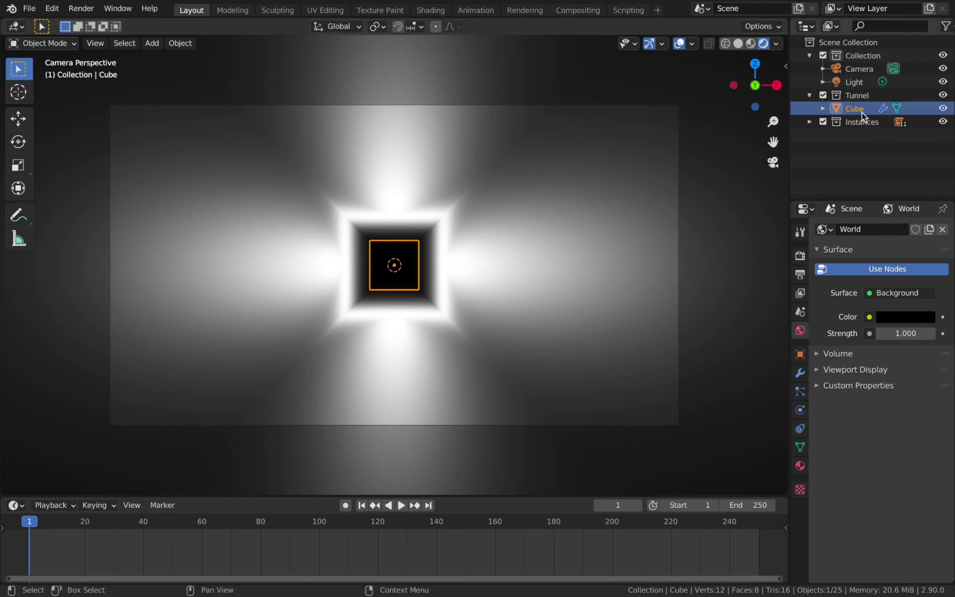
{"action": "left_click_drag", "start_coordinate": [860, 88], "coordinate": [864, 102]}
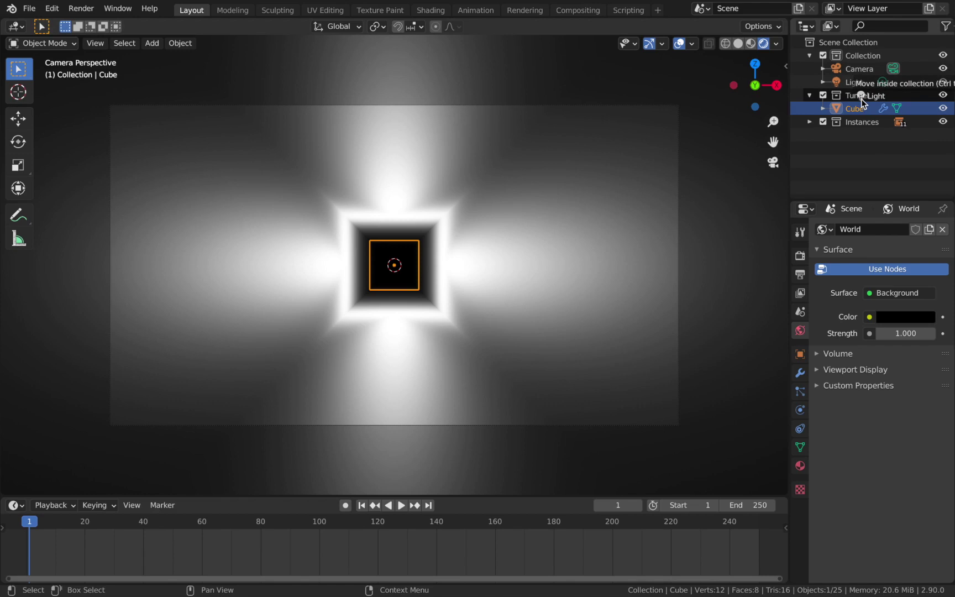
{"action": "left_click_drag", "start_coordinate": [861, 98], "coordinate": [863, 99]}
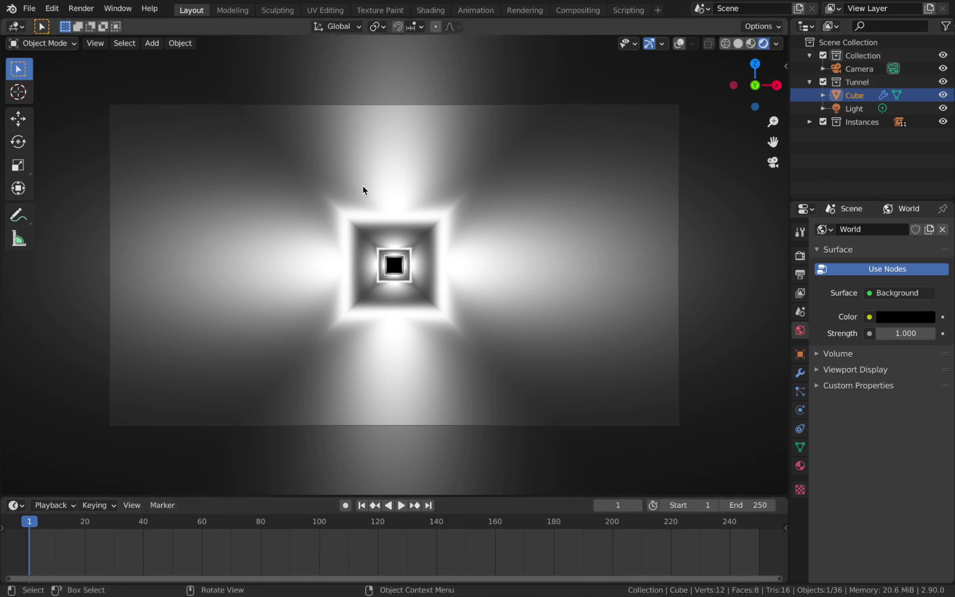
{"action": "left_click", "coordinate": [596, 318]}
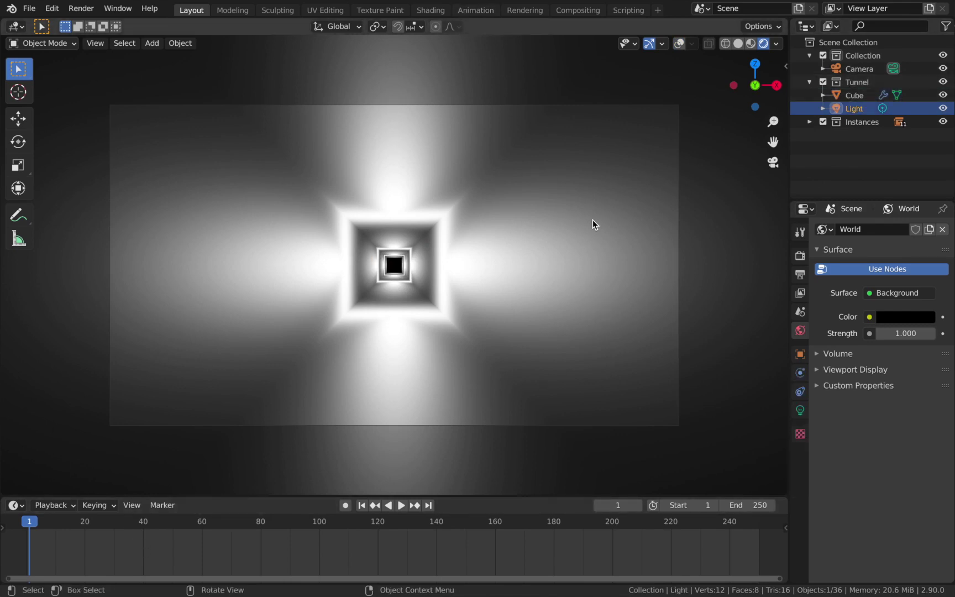
{"action": "left_click", "coordinate": [854, 95]}
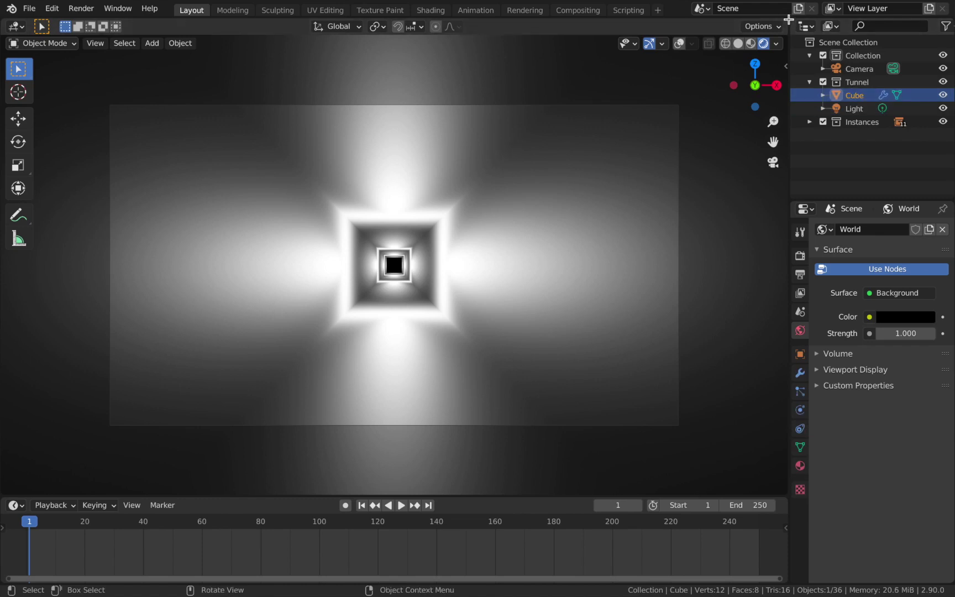
Split the 3D viewport into two areas and turn the new one into a Shader Editor with its sidebar hidden.
{"action": "left_click_drag", "start_coordinate": [789, 20], "coordinate": [380, 85]}
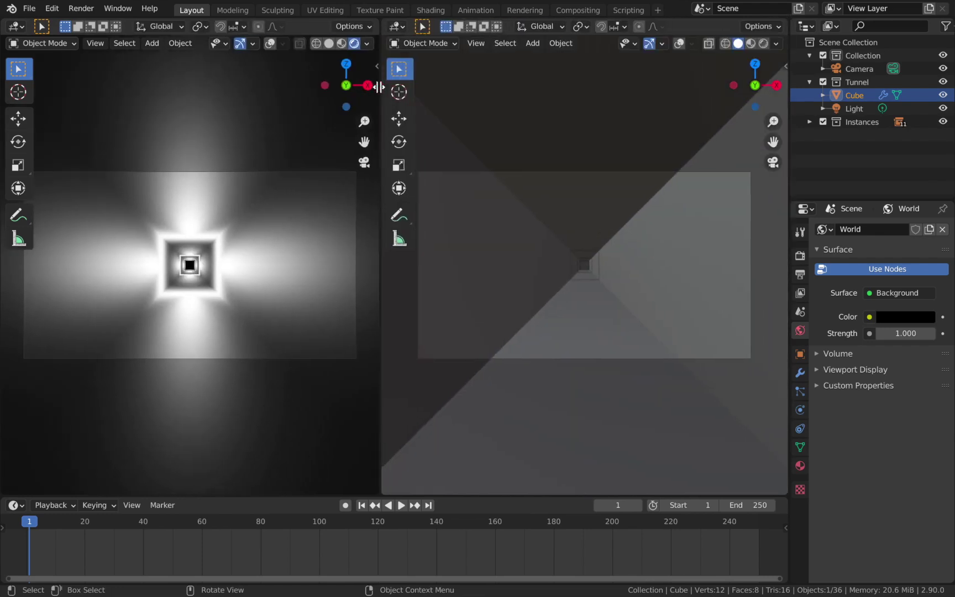
{"action": "left_click", "coordinate": [397, 28]}
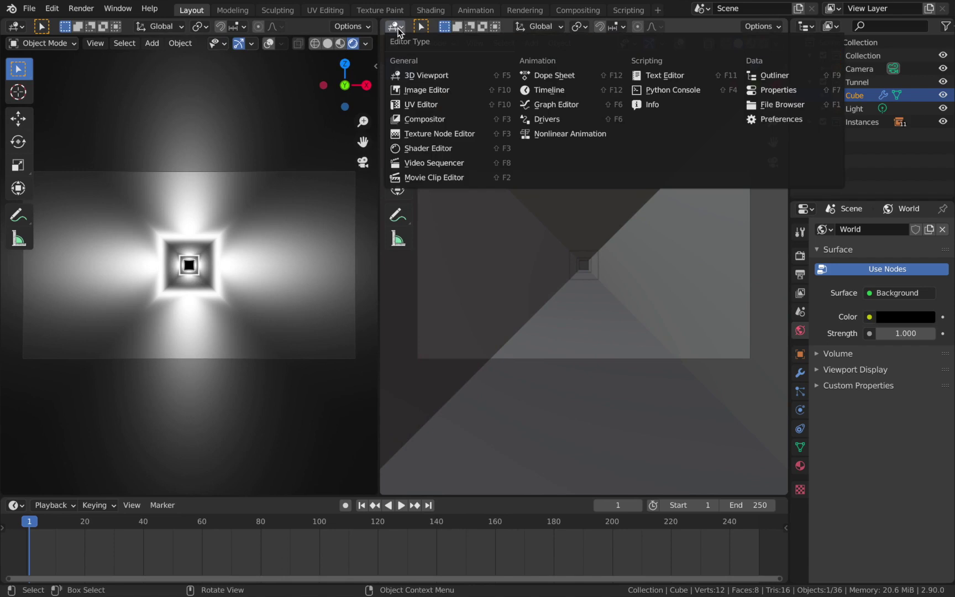
{"action": "left_click", "coordinate": [426, 150]}
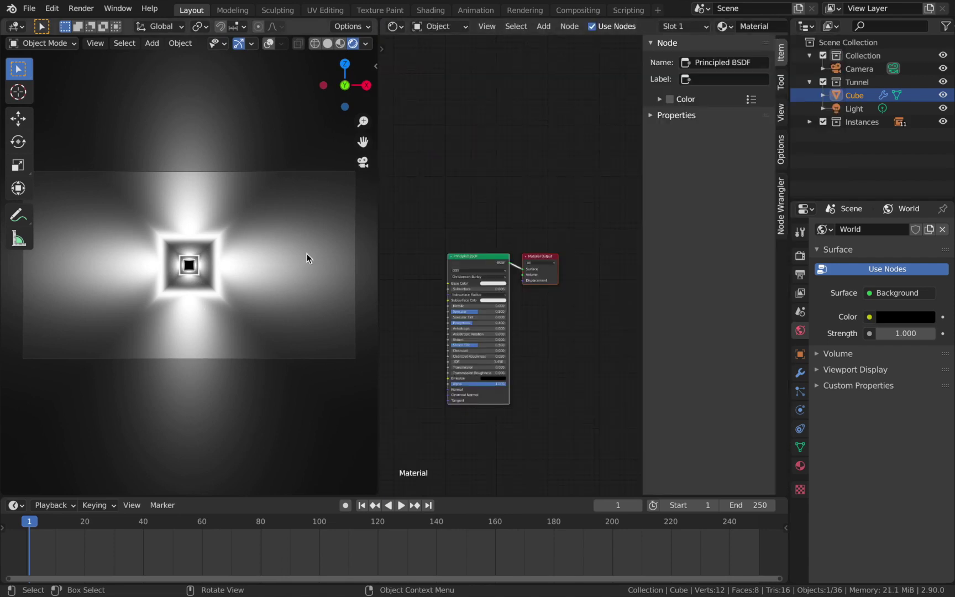
{"action": "key", "text": "n"}
{"action": "key", "text": "n"}
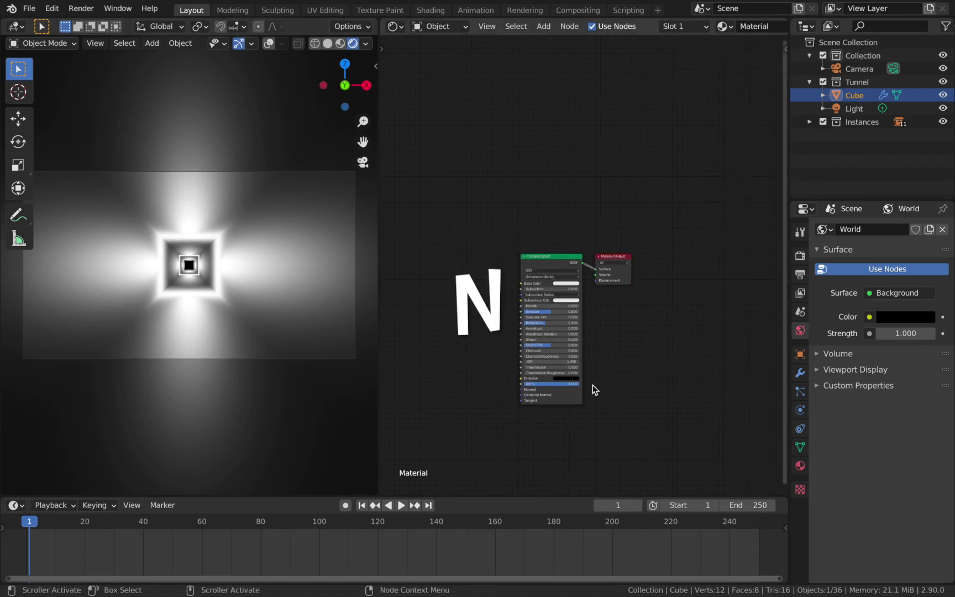
Set the tunnel material's Metallic value to 1.000 and darken its Base Color slightly to a light grey.
{"action": "scroll", "coordinate": [526, 243], "scroll_direction": "up", "scroll_amount": 2}
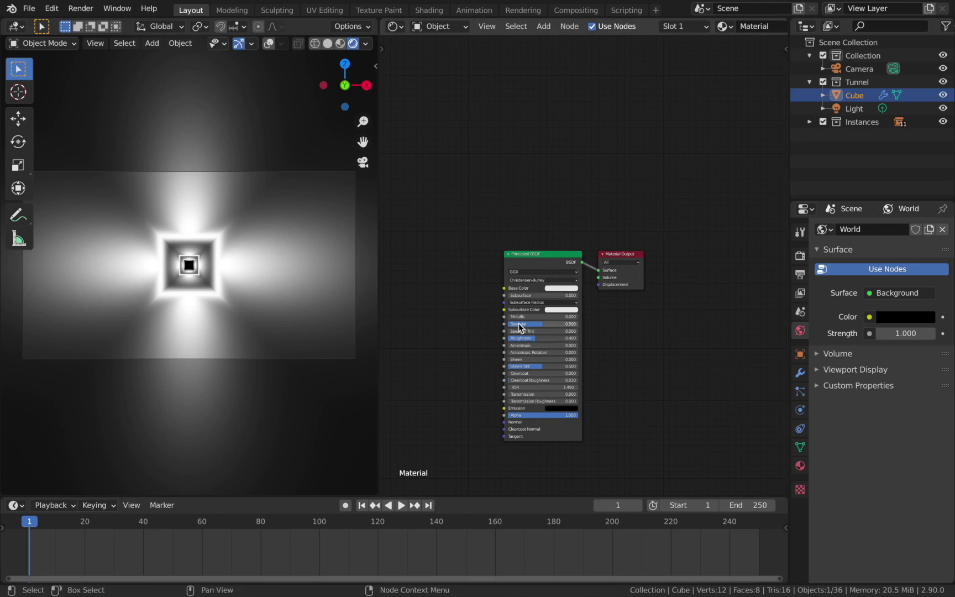
{"action": "left_click_drag", "start_coordinate": [518, 317], "coordinate": [575, 316]}
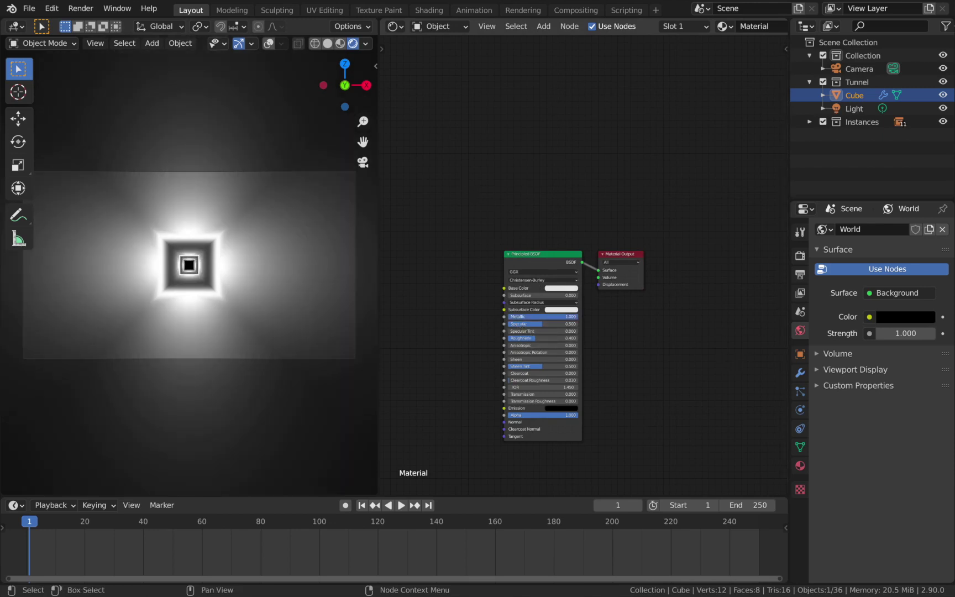
{"action": "left_click", "coordinate": [570, 289]}
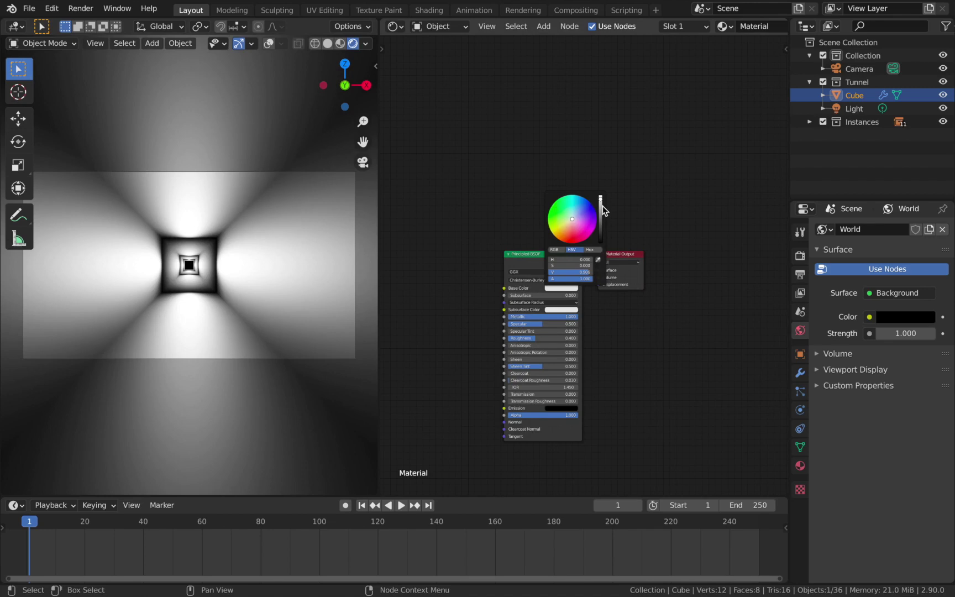
{"action": "left_click", "coordinate": [601, 205]}
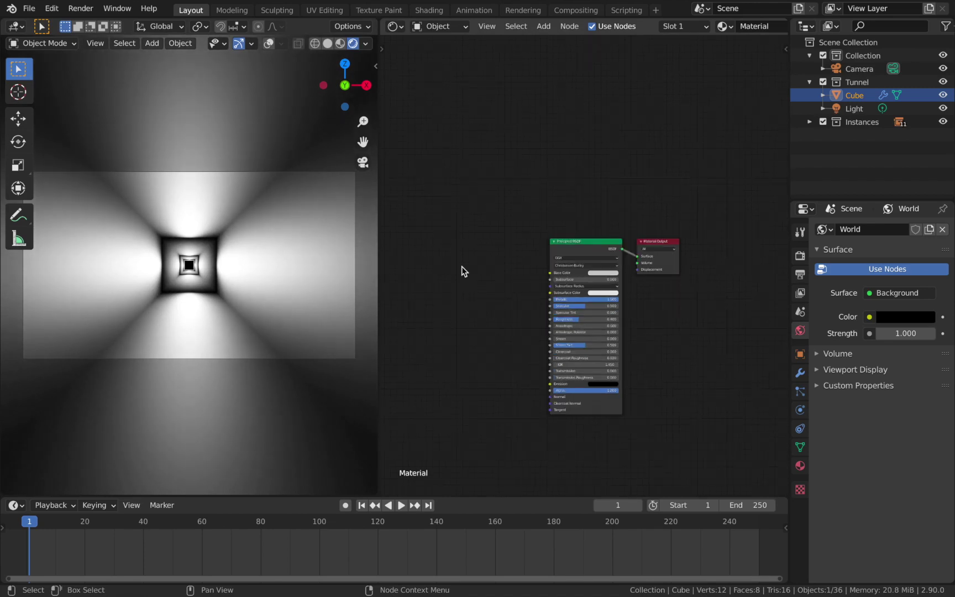
Add a Noise Texture node and connect its Fac output to the Principled BSDF's Roughness input.
{"action": "key", "text": "shift+a"}
{"action": "mouse_move", "coordinate": [460, 329]}
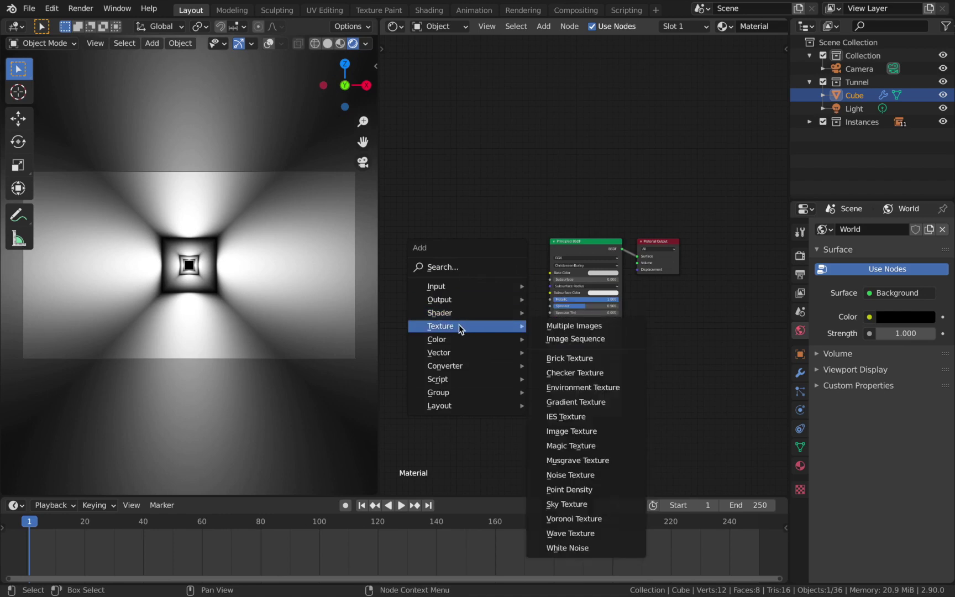
{"action": "left_click", "coordinate": [592, 475]}
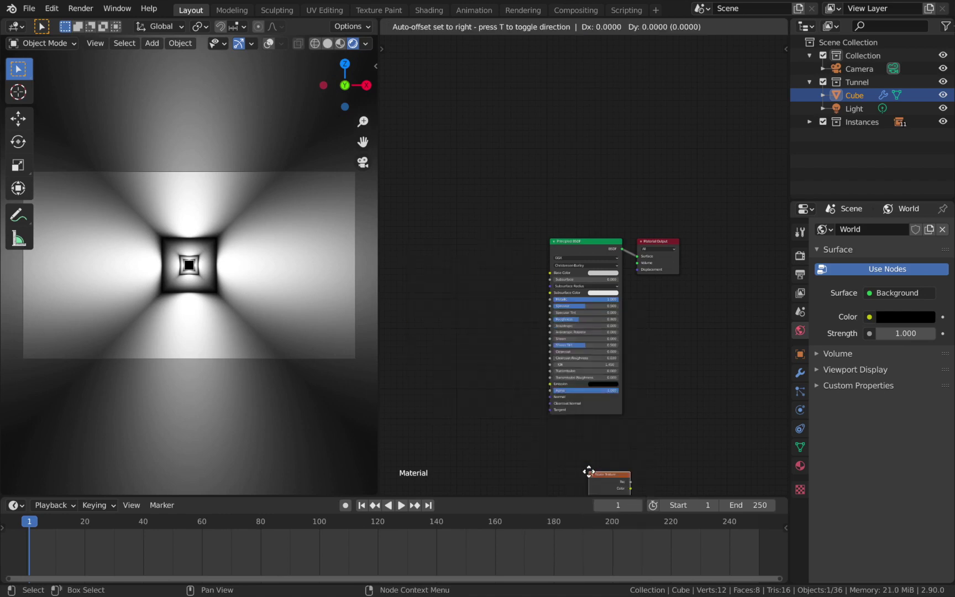
{"action": "left_click", "coordinate": [414, 284]}
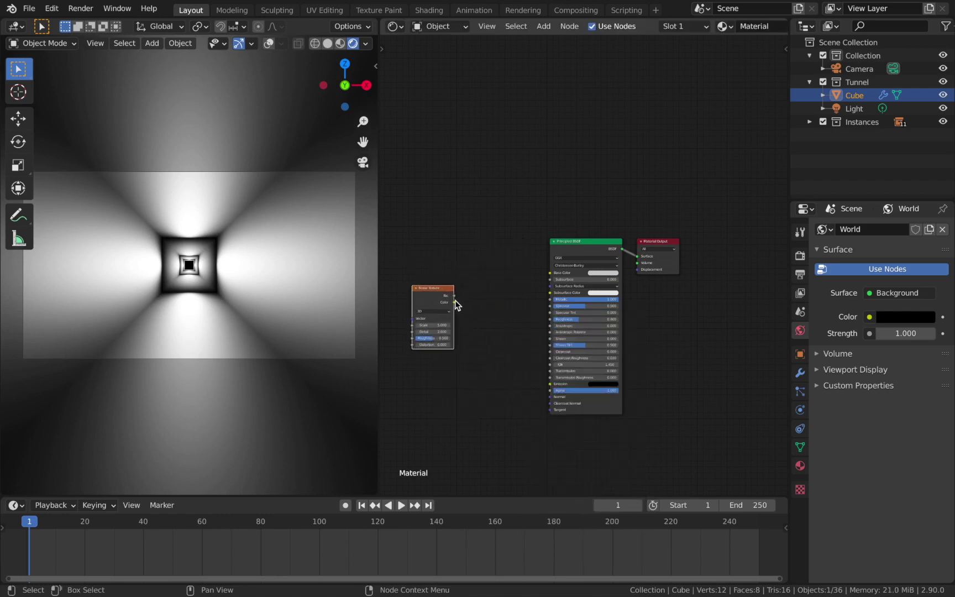
{"action": "left_click_drag", "start_coordinate": [455, 300], "coordinate": [550, 320]}
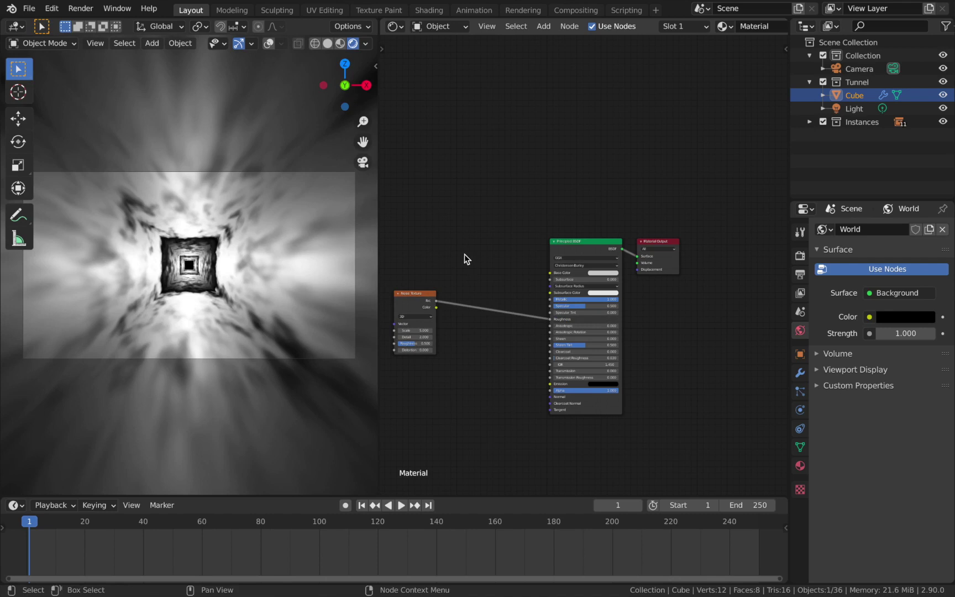
Insert a ColorRamp node between the noise texture and Roughness, moving its white stop to about 0.76.
{"action": "key", "text": "shift+a"}
{"action": "mouse_move", "coordinate": [480, 294]}
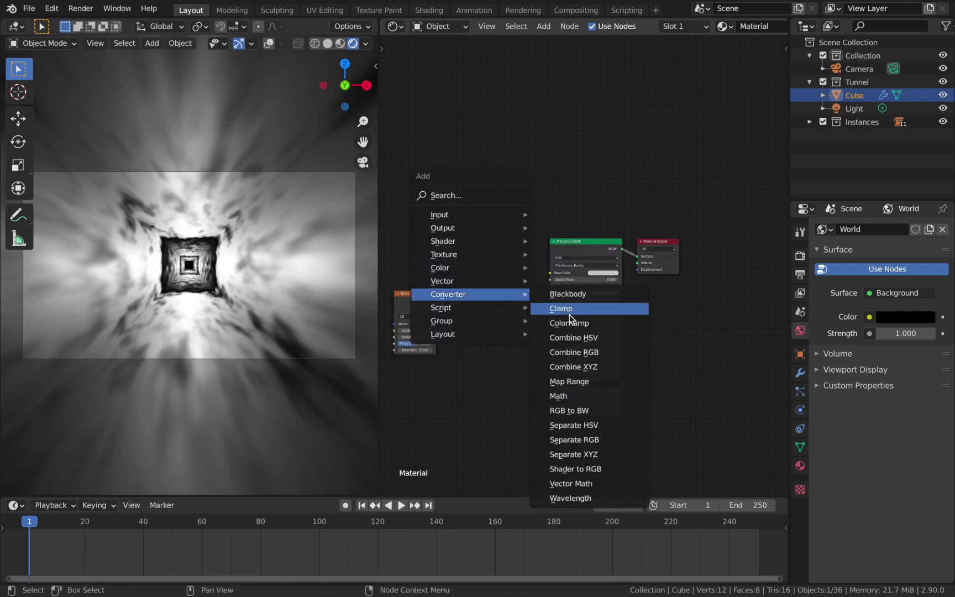
{"action": "left_click", "coordinate": [570, 323]}
{"action": "left_click", "coordinate": [470, 320]}
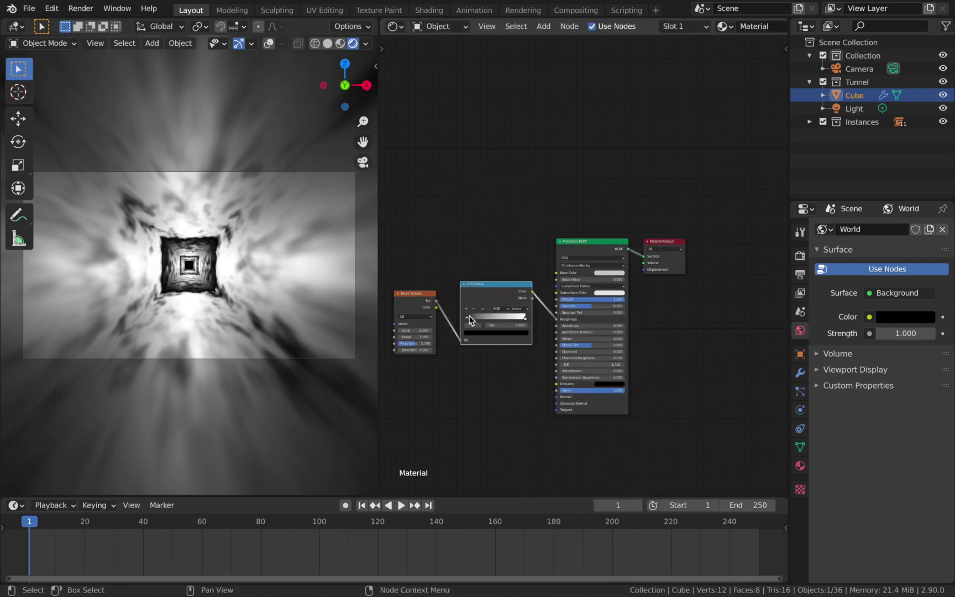
{"action": "left_click_drag", "start_coordinate": [526, 322], "coordinate": [512, 322]}
Set the noise texture's Scale to 12, Roughness to 1.000 and Detail to 5.4.
{"action": "left_click", "coordinate": [414, 330]}
{"action": "type", "text": "12"}
{"action": "key", "text": "Return"}
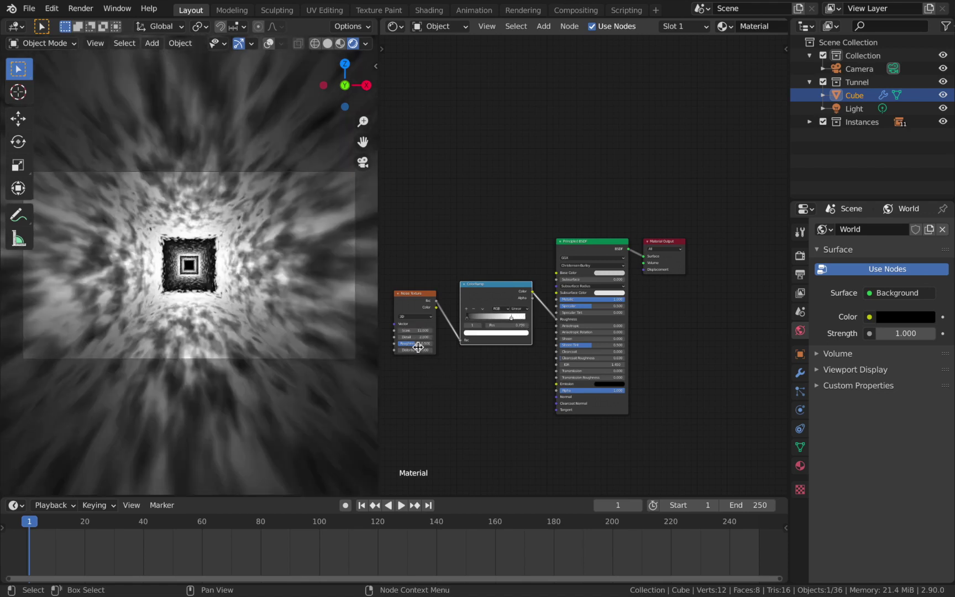
{"action": "left_click_drag", "start_coordinate": [408, 344], "coordinate": [424, 344]}
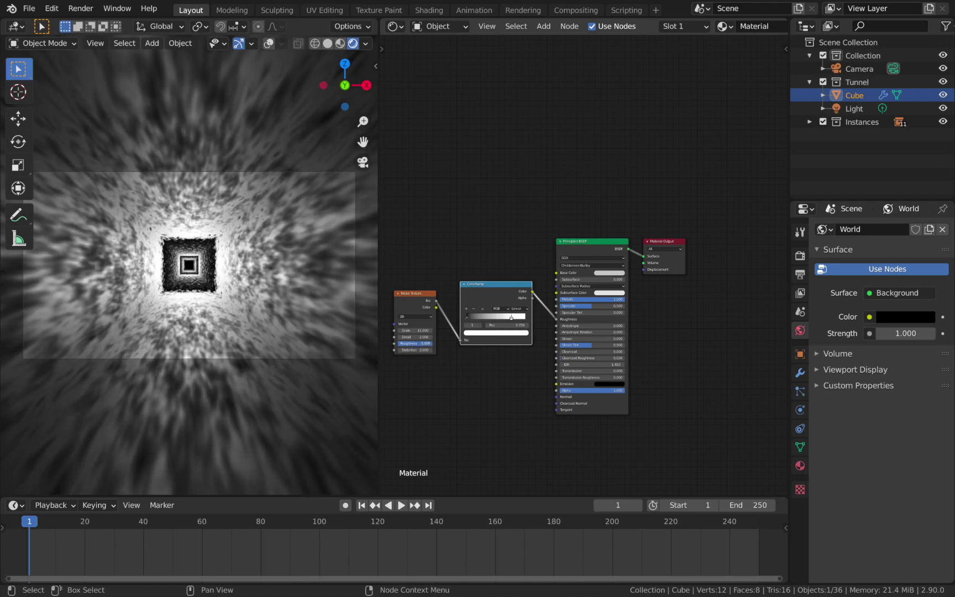
{"action": "left_click", "coordinate": [413, 337]}
{"action": "type", "text": "5.4"}
{"action": "key", "text": "Return"}
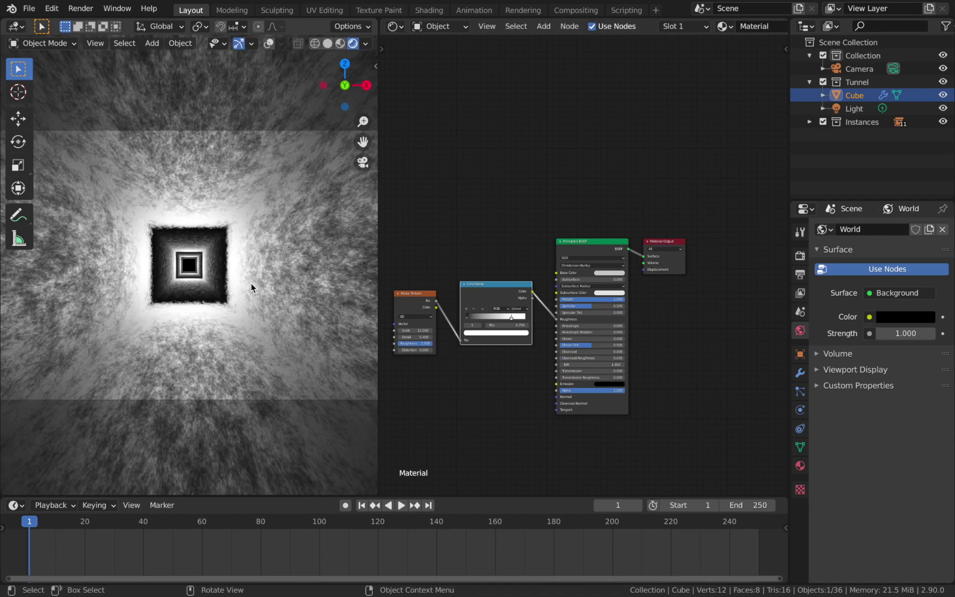
{"action": "scroll", "coordinate": [247, 291], "scroll_direction": "up", "scroll_amount": 2}
{"action": "scroll", "coordinate": [246, 289], "scroll_direction": "down", "scroll_amount": 2}
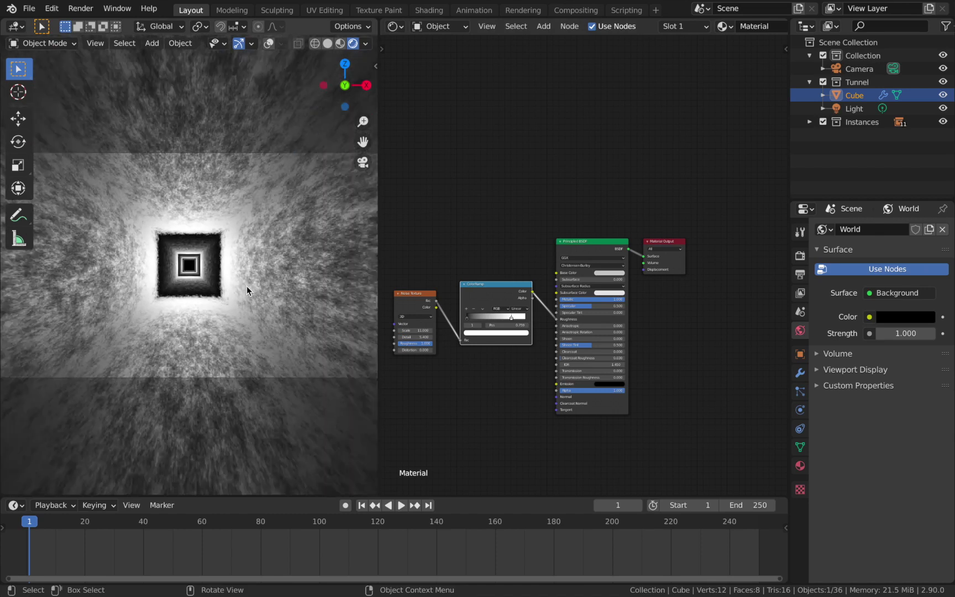
{"action": "scroll", "coordinate": [249, 280], "scroll_direction": "down", "scroll_amount": 1}
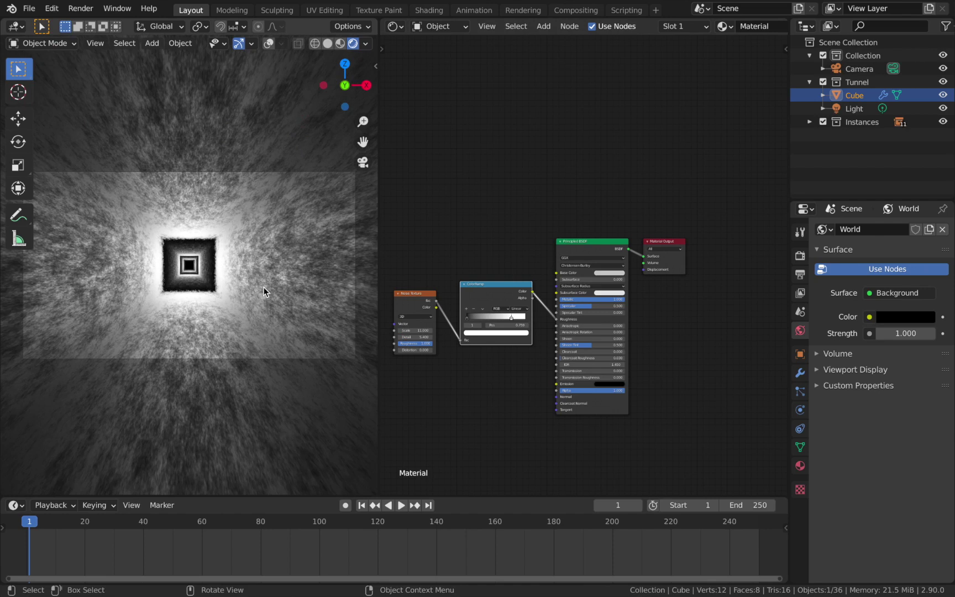
{"action": "scroll", "coordinate": [264, 291], "scroll_direction": "up", "scroll_amount": 1}
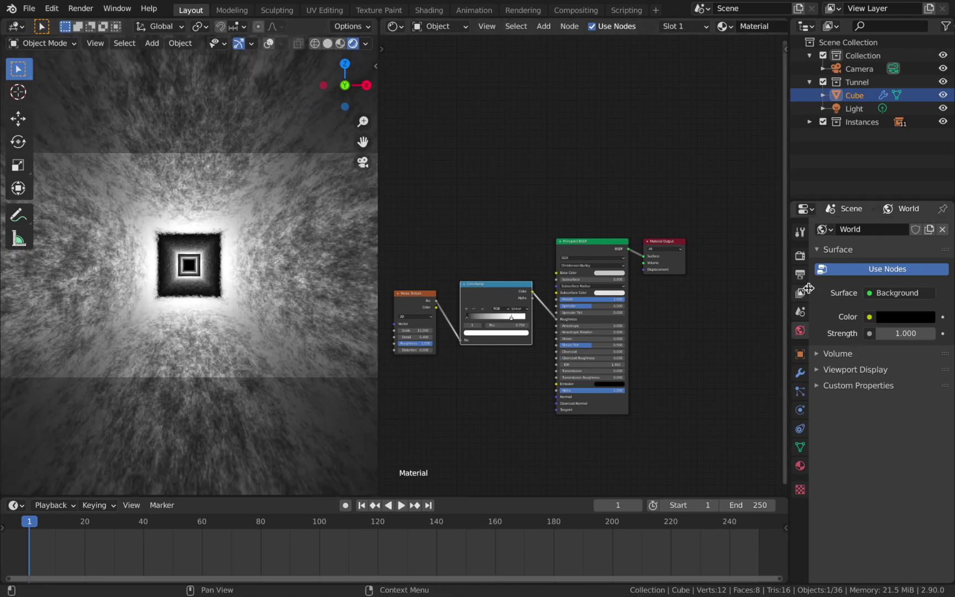
Enable Ambient Occlusion, Bloom, Screen Space Reflections and Motion Blur for the Eevee render.
{"action": "left_click", "coordinate": [801, 257]}
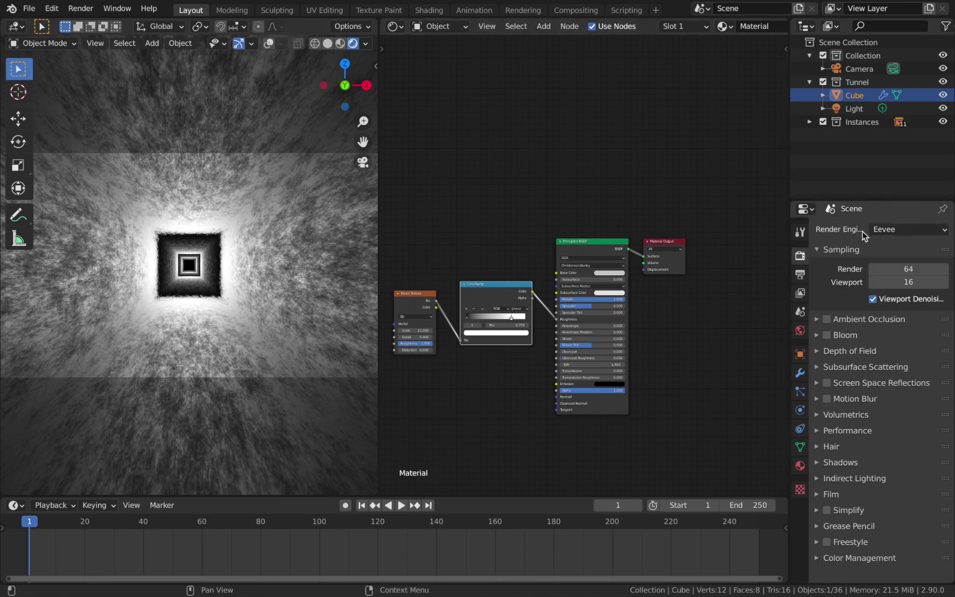
{"action": "left_click", "coordinate": [828, 319]}
{"action": "left_click", "coordinate": [828, 336]}
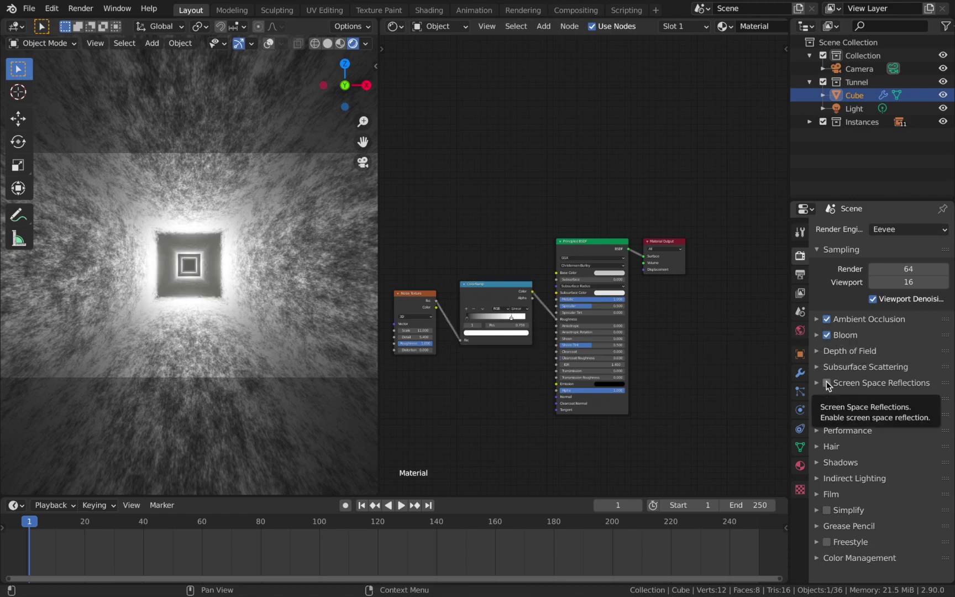
{"action": "left_click", "coordinate": [828, 384]}
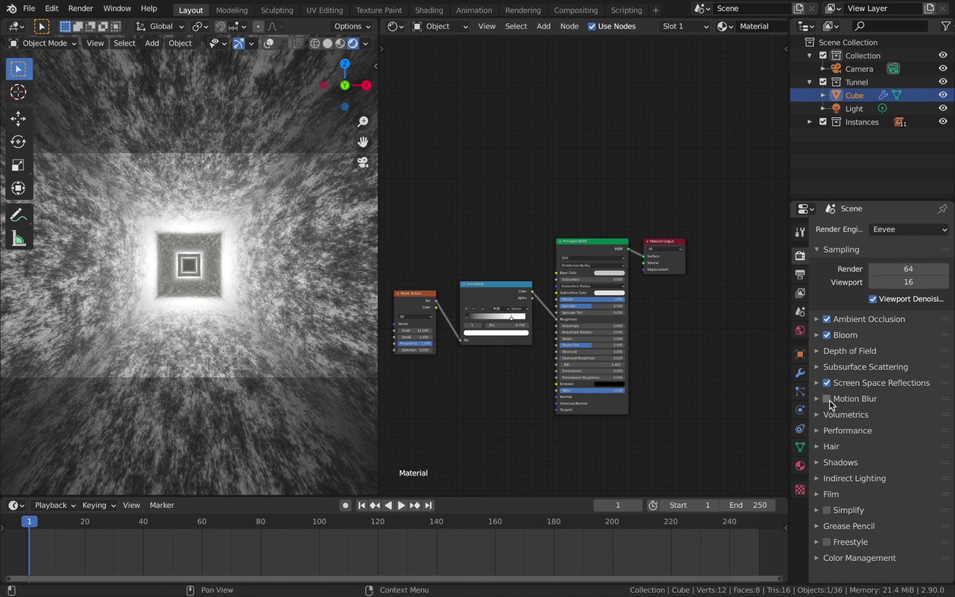
{"action": "left_click", "coordinate": [828, 399]}
Give the point light inside the tunnel a power of 500 W, a radius of 0.54 m and a purple colour.
{"action": "left_click", "coordinate": [858, 110]}
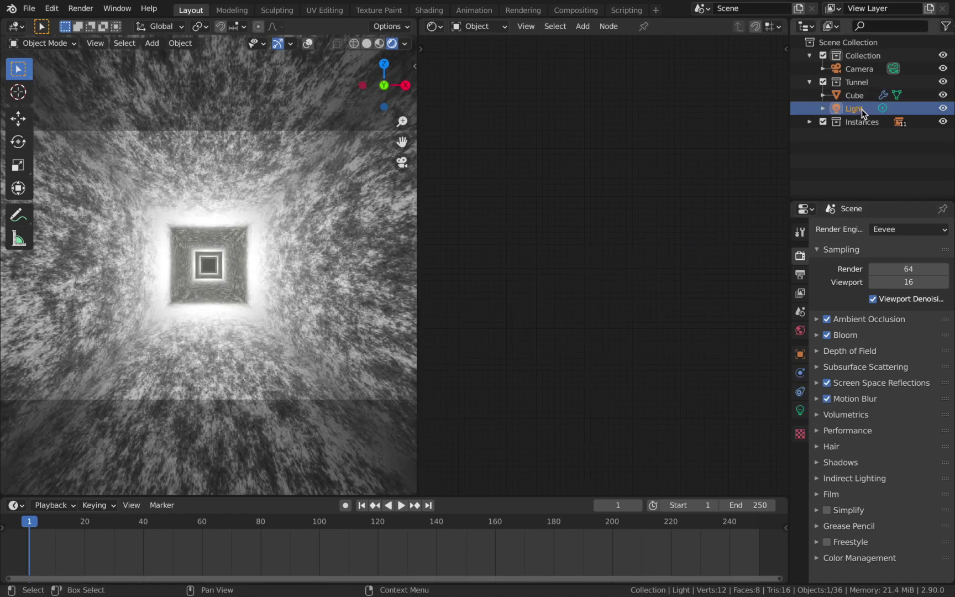
{"action": "left_click", "coordinate": [800, 410]}
{"action": "left_click", "coordinate": [906, 316]}
{"action": "type", "text": "500"}
{"action": "left_click", "coordinate": [908, 350]}
{"action": "key", "text": "BackSpace"}
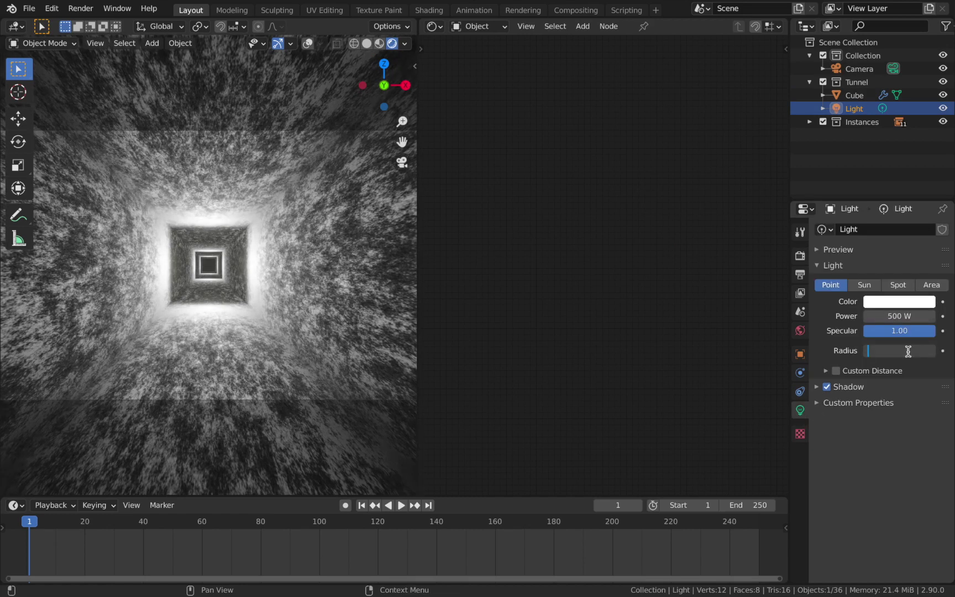
{"action": "type", "text": ".54"}
{"action": "key", "text": "Return"}
{"action": "left_click", "coordinate": [885, 301]}
{"action": "left_click_drag", "start_coordinate": [875, 181], "coordinate": [897, 177]}
Select the tunnel cube and switch the 3D viewport to Solid shading.
{"action": "left_click", "coordinate": [197, 225]}
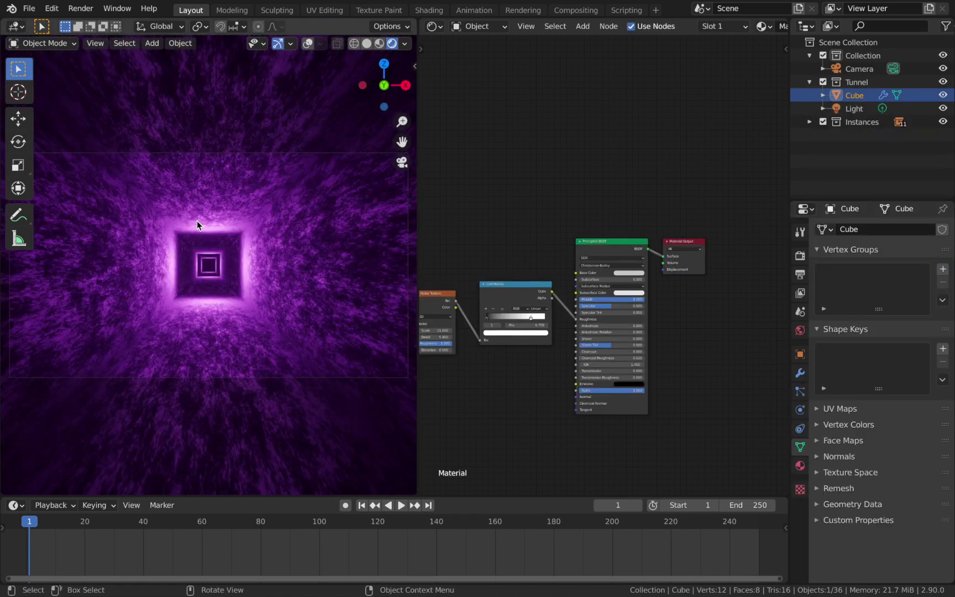
{"action": "key", "text": "z"}
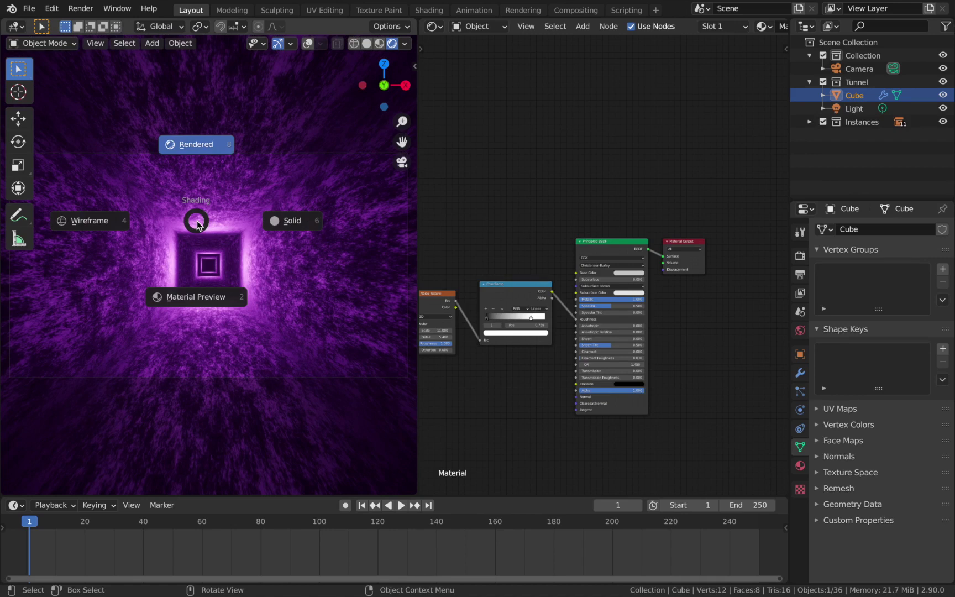
{"action": "key", "text": "6"}
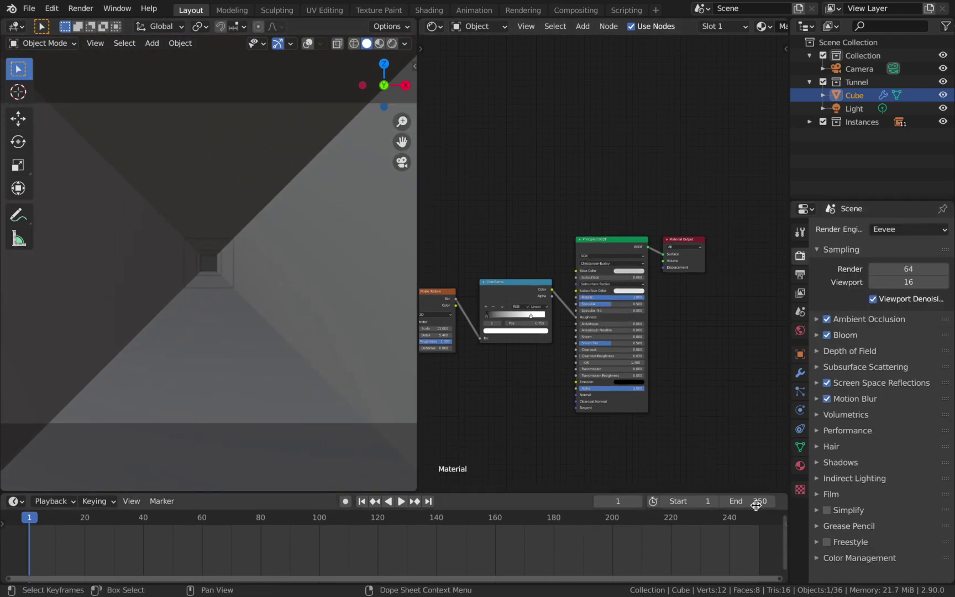
Set the animation's end frame to 240.
{"action": "left_click", "coordinate": [755, 504]}
{"action": "type", "text": "240"}
{"action": "key", "text": "Return"}
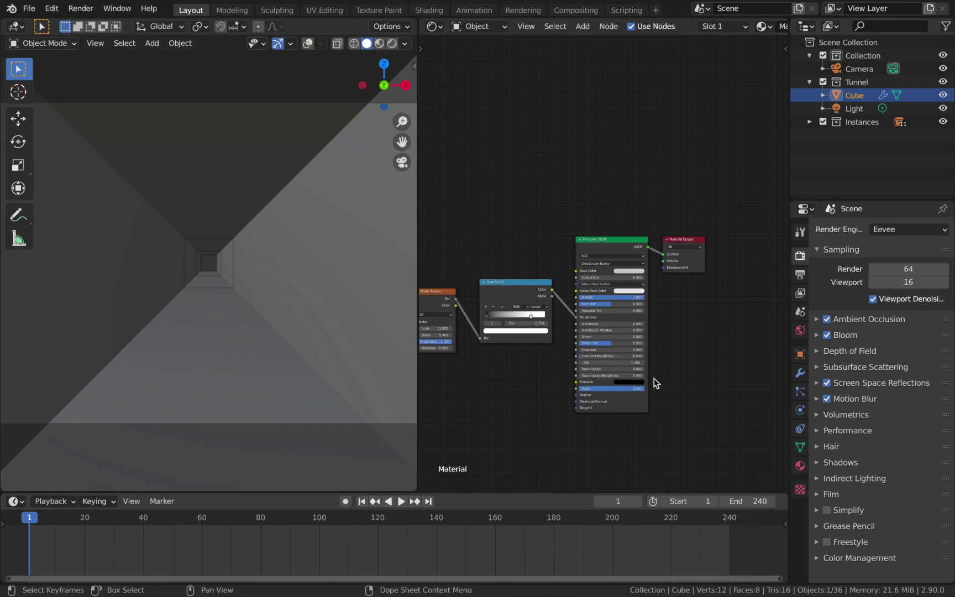
Enlarge the timeline and keyframe the camera's Y location at frame 1.
{"action": "left_click", "coordinate": [859, 71]}
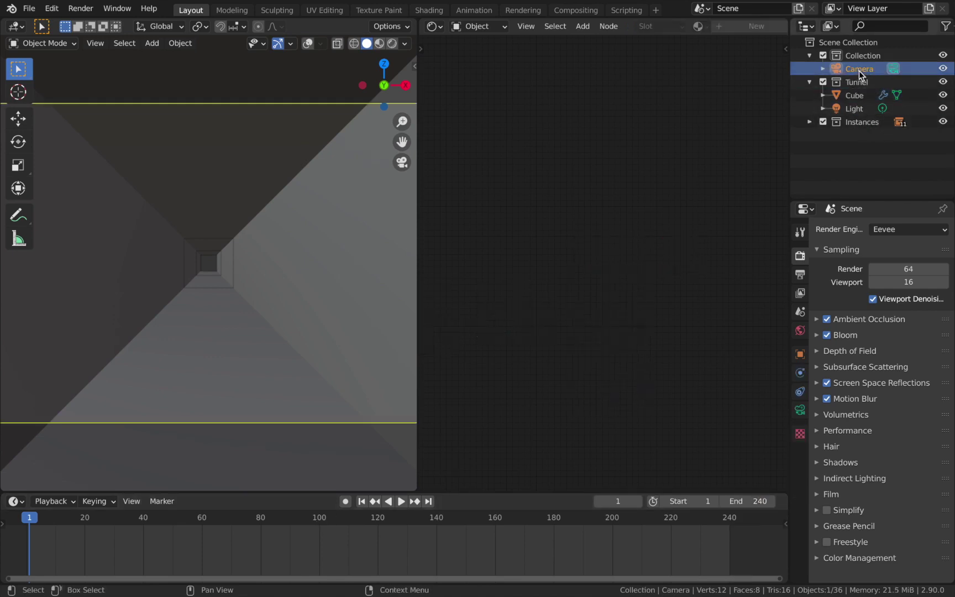
{"action": "left_click_drag", "start_coordinate": [173, 492], "coordinate": [174, 427]}
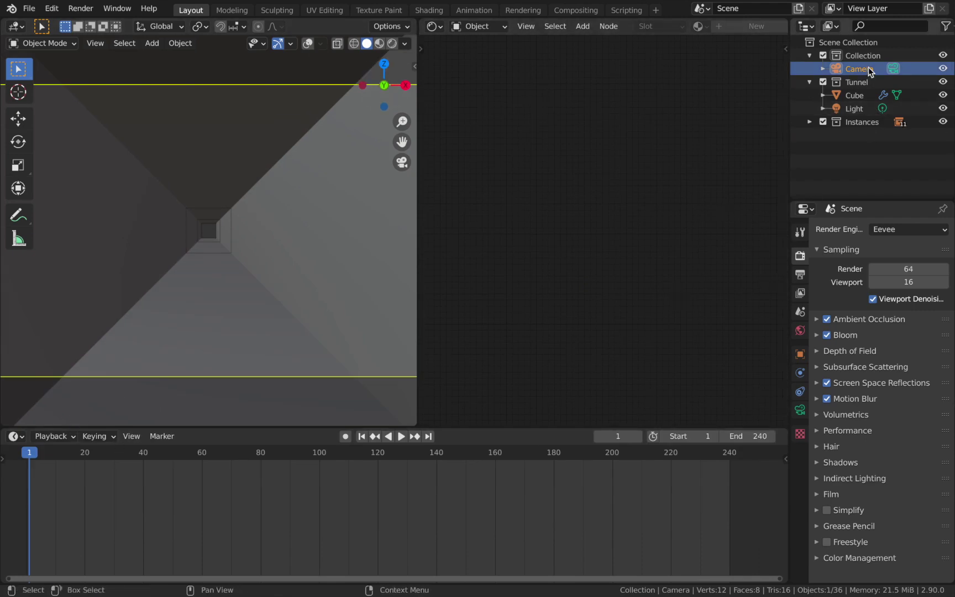
{"action": "left_click", "coordinate": [801, 355]}
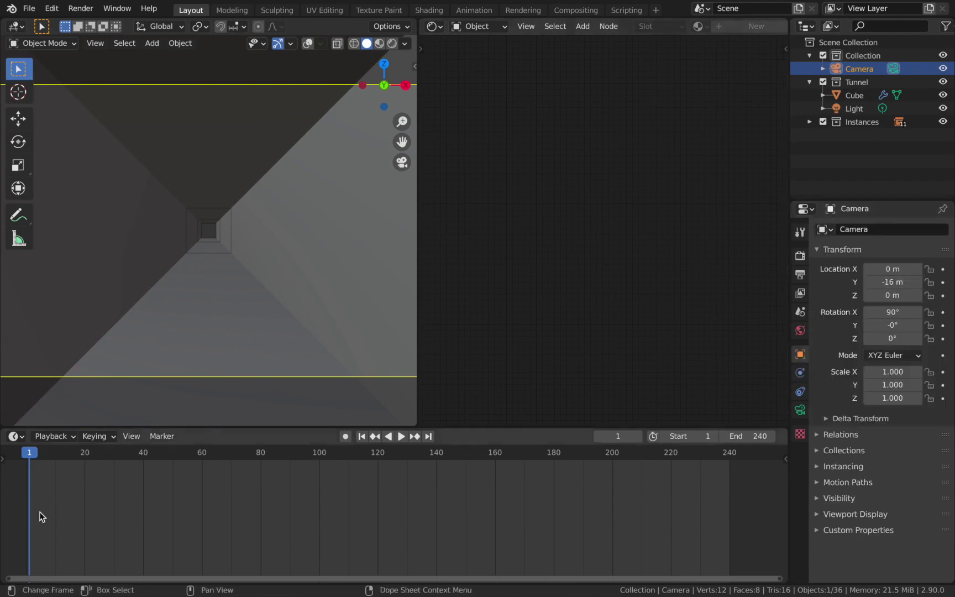
{"action": "left_click", "coordinate": [944, 283]}
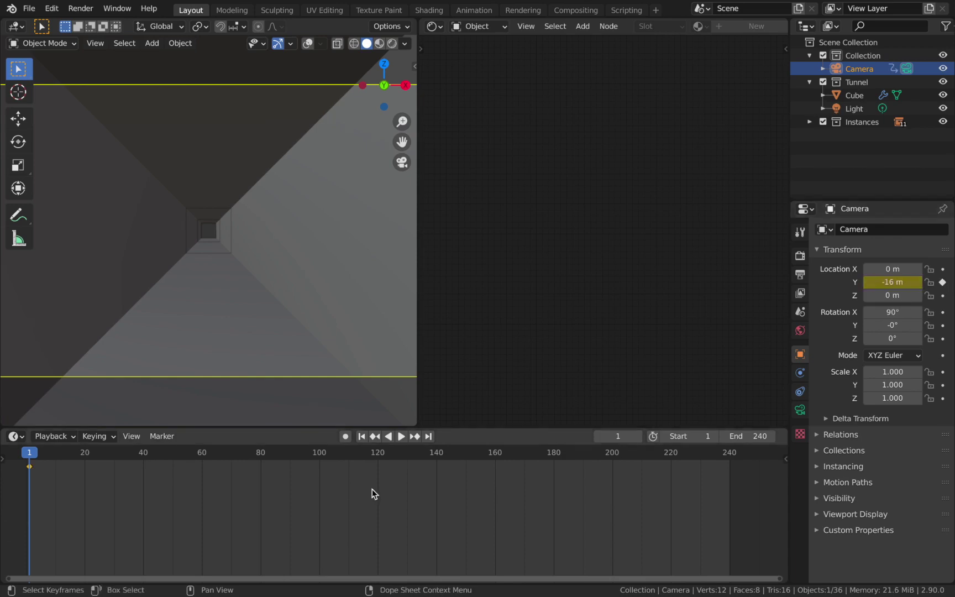
Keyframe the camera's Y location at 16 m on frame 241, one frame past the animation's end.
{"action": "key", "text": "shift+Right"}
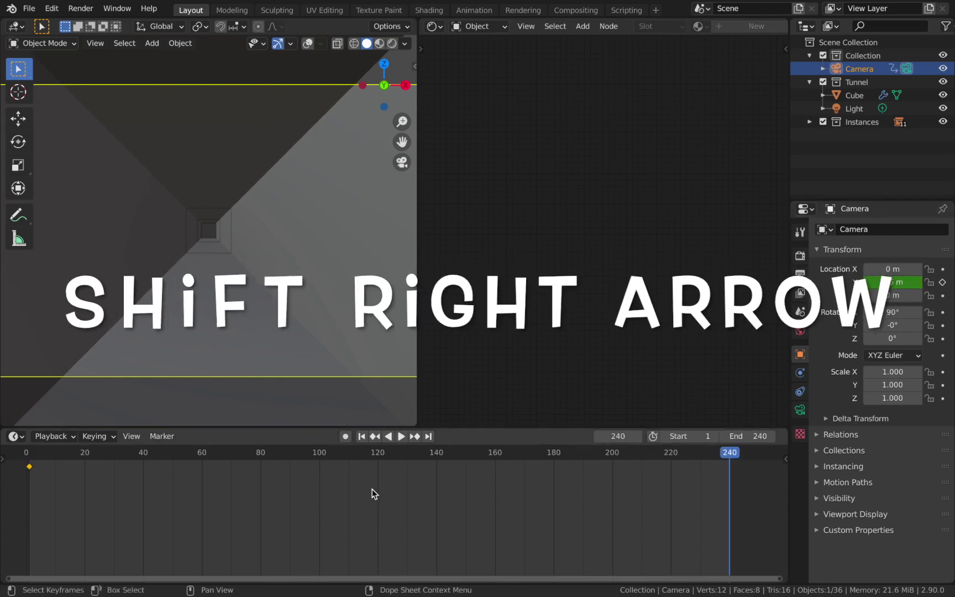
{"action": "key", "text": "Right"}
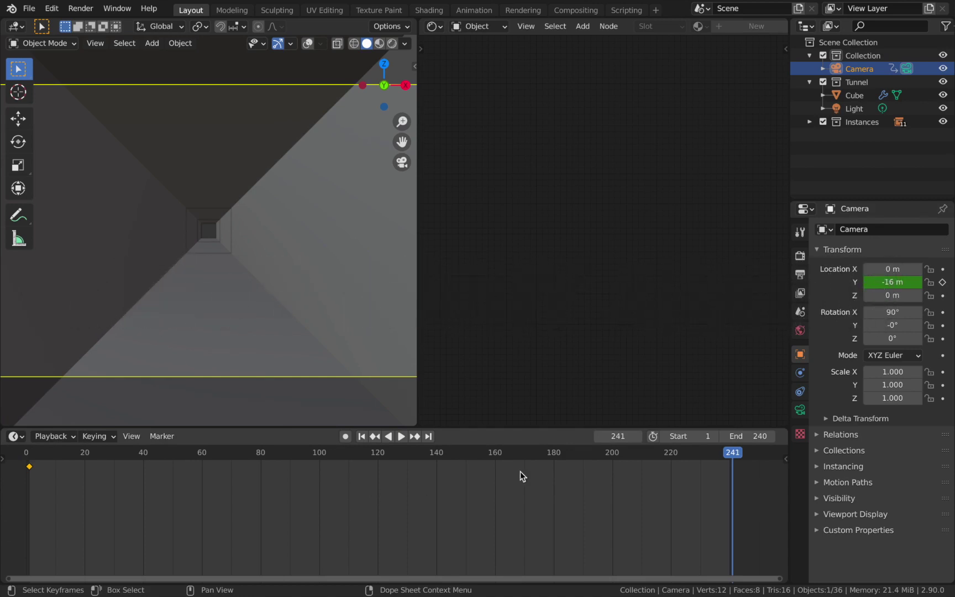
{"action": "double_click", "coordinate": [890, 283]}
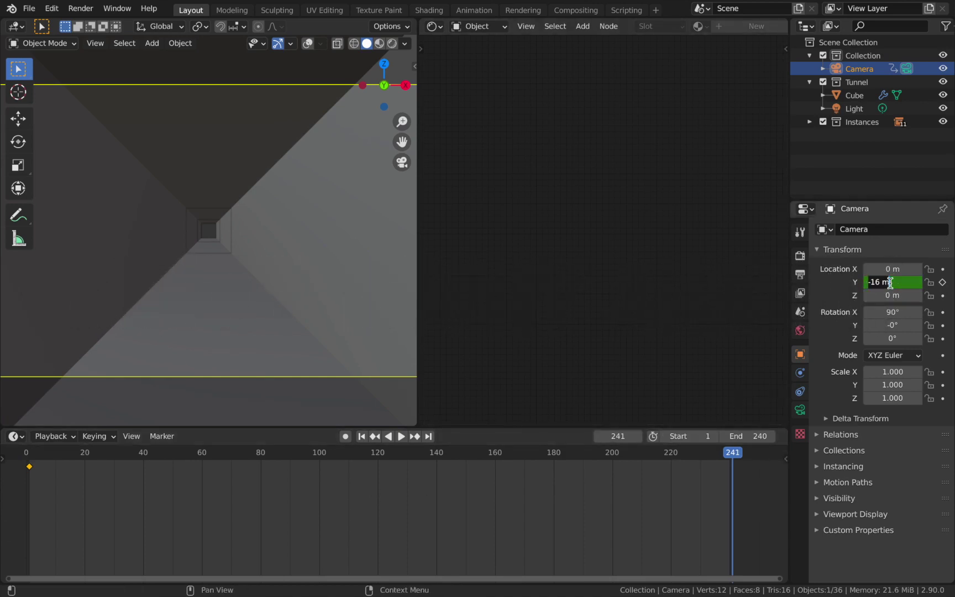
{"action": "type", "text": "16"}
{"action": "key", "text": "Return"}
{"action": "left_click", "coordinate": [943, 282]}
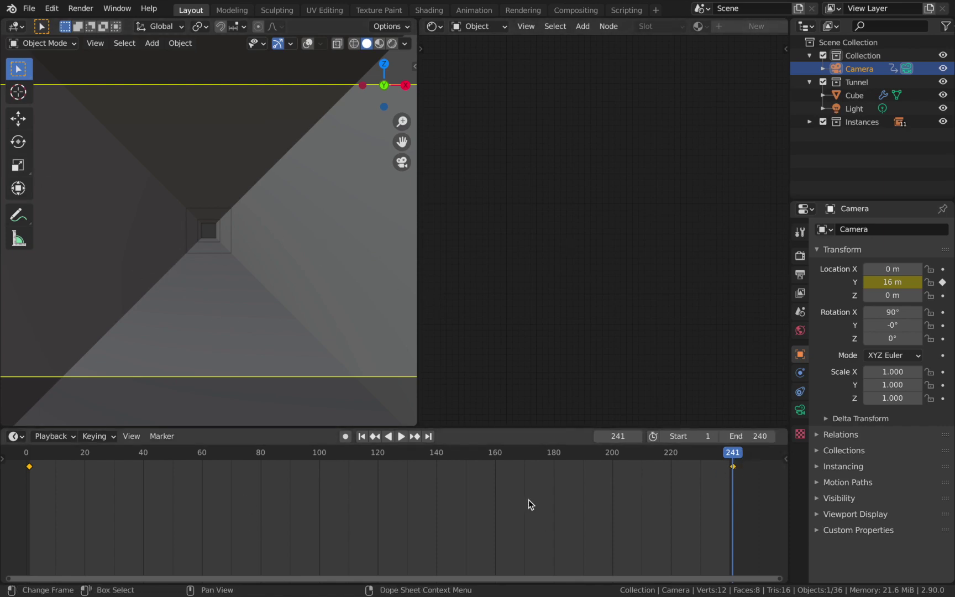
Set the interpolation of all camera keyframes to Linear and return to frame 1.
{"action": "left_click", "coordinate": [597, 494]}
{"action": "key", "text": "a"}
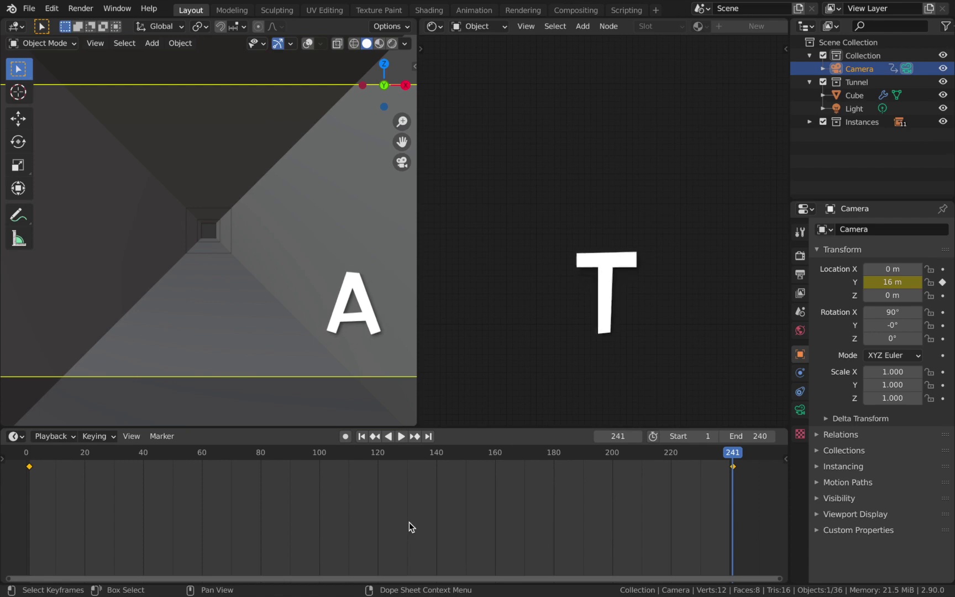
{"action": "key", "text": "t"}
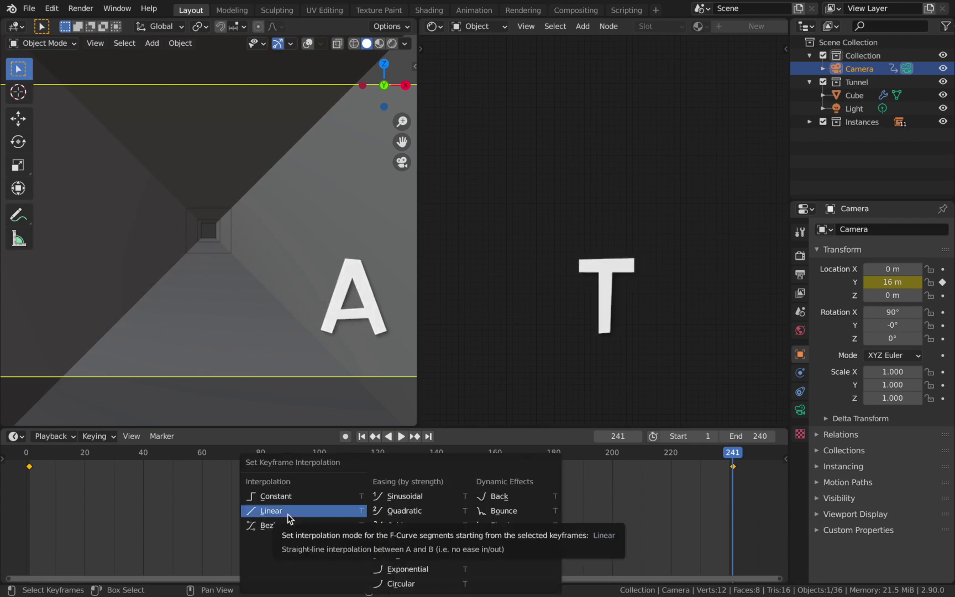
{"action": "left_click", "coordinate": [288, 514]}
{"action": "key", "text": "shift+Left"}
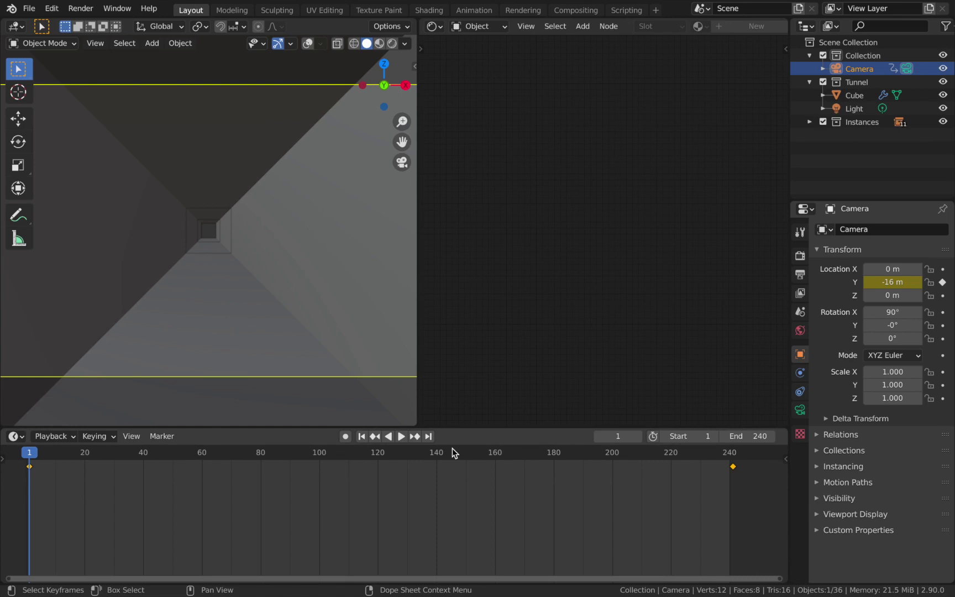
Widen the 3D viewport slightly and switch it to Rendered shading.
{"action": "left_click_drag", "start_coordinate": [418, 398], "coordinate": [453, 398]}
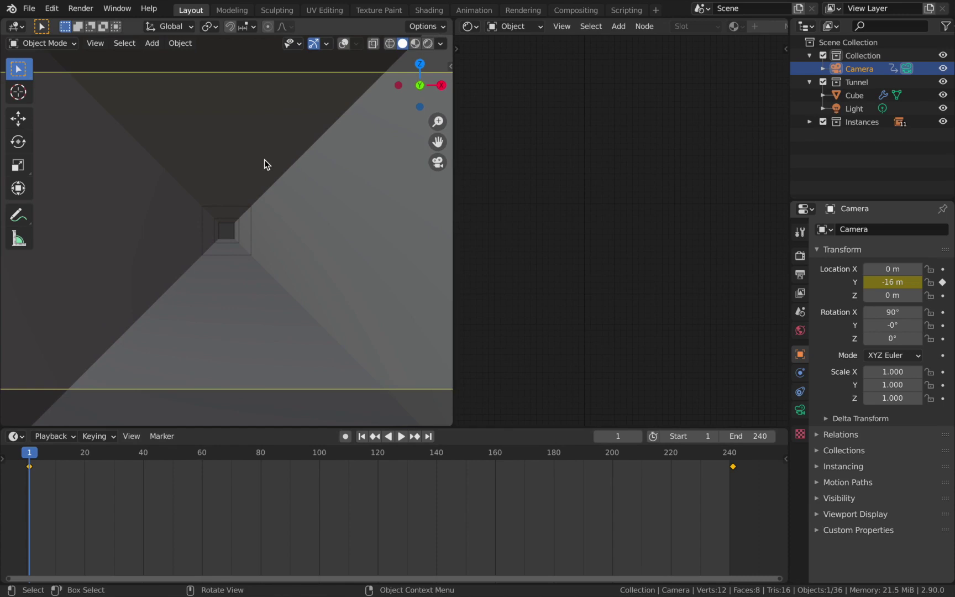
{"action": "key", "text": "z"}
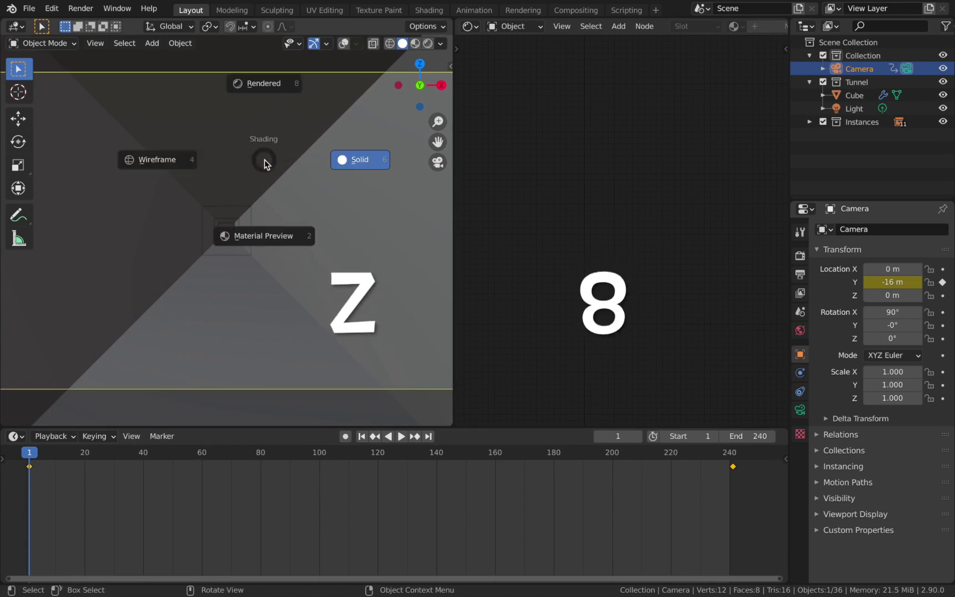
{"action": "key", "text": "8"}
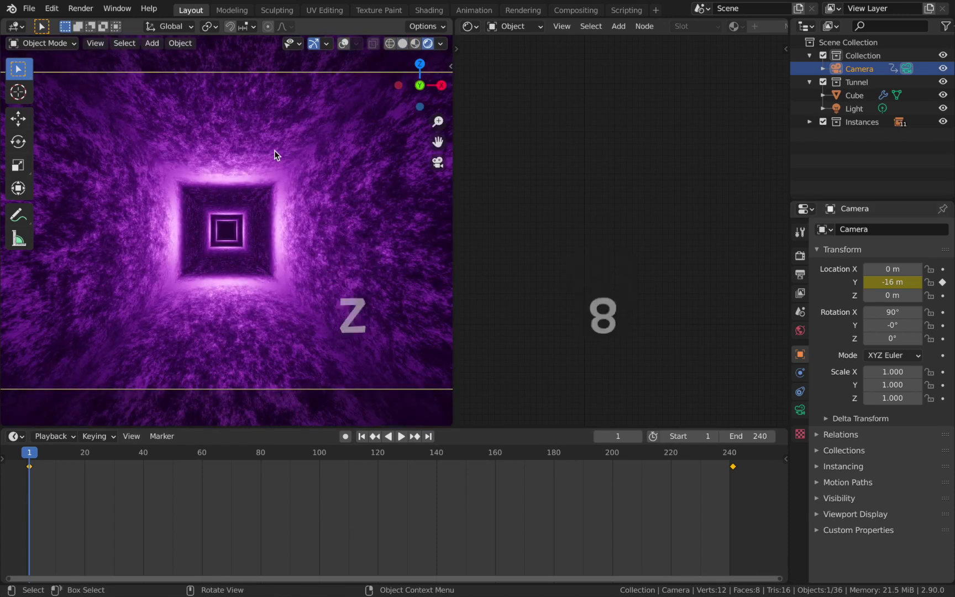
Check the existing tunnel light's settings and add a second point light to the scene.
{"action": "left_click", "coordinate": [854, 109]}
{"action": "left_click", "coordinate": [800, 409]}
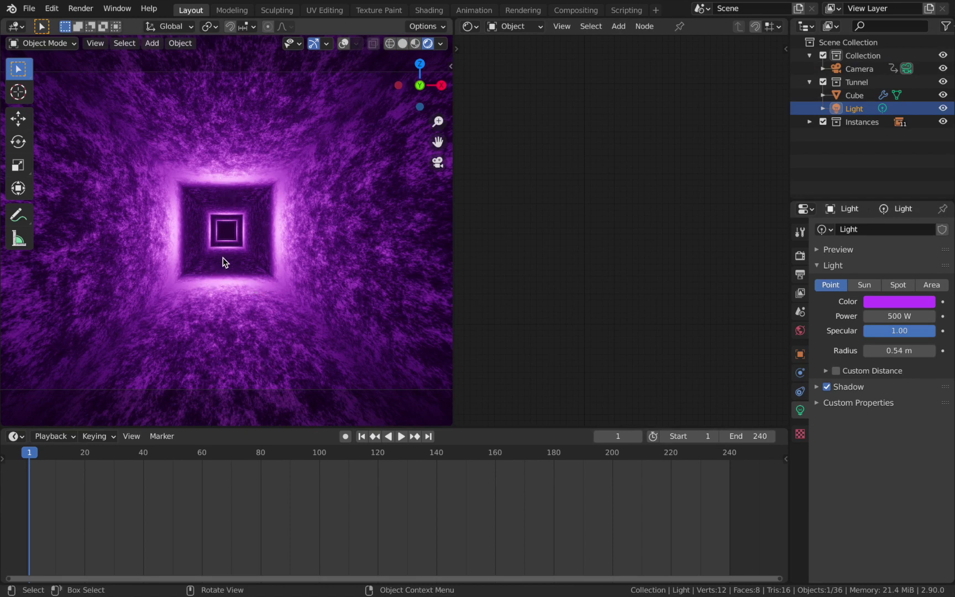
{"action": "key", "text": "shift+a"}
{"action": "mouse_move", "coordinate": [238, 423]}
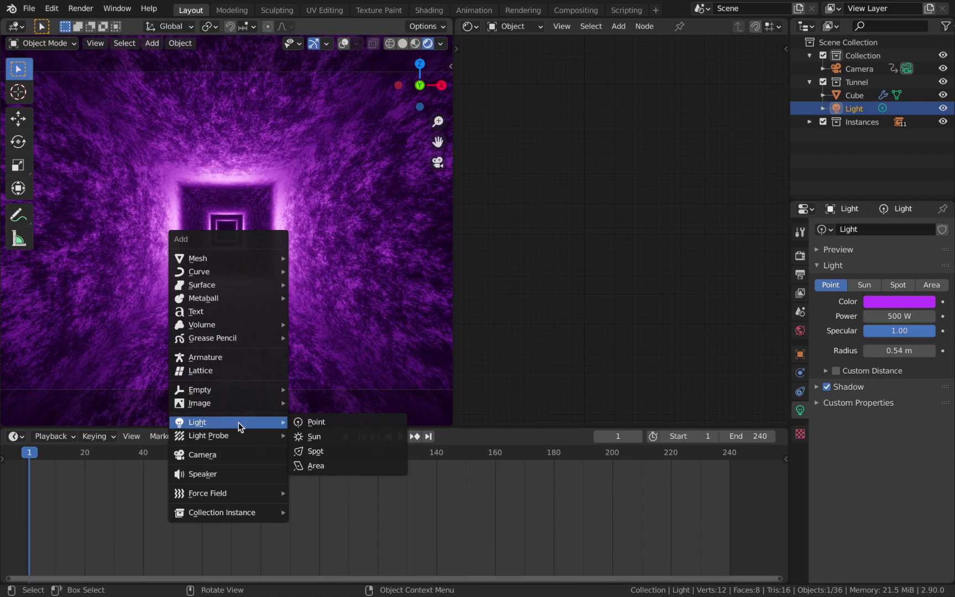
{"action": "left_click", "coordinate": [301, 423]}
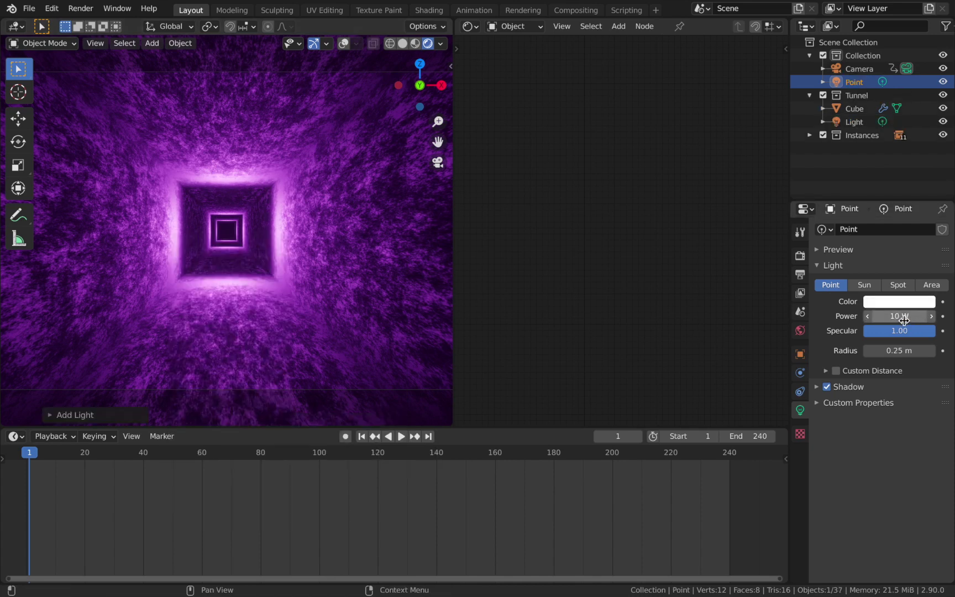
Give the new point light a power of 1000 W and a cyan colour.
{"action": "left_click", "coordinate": [905, 316]}
{"action": "type", "text": "1000"}
{"action": "key", "text": "Return"}
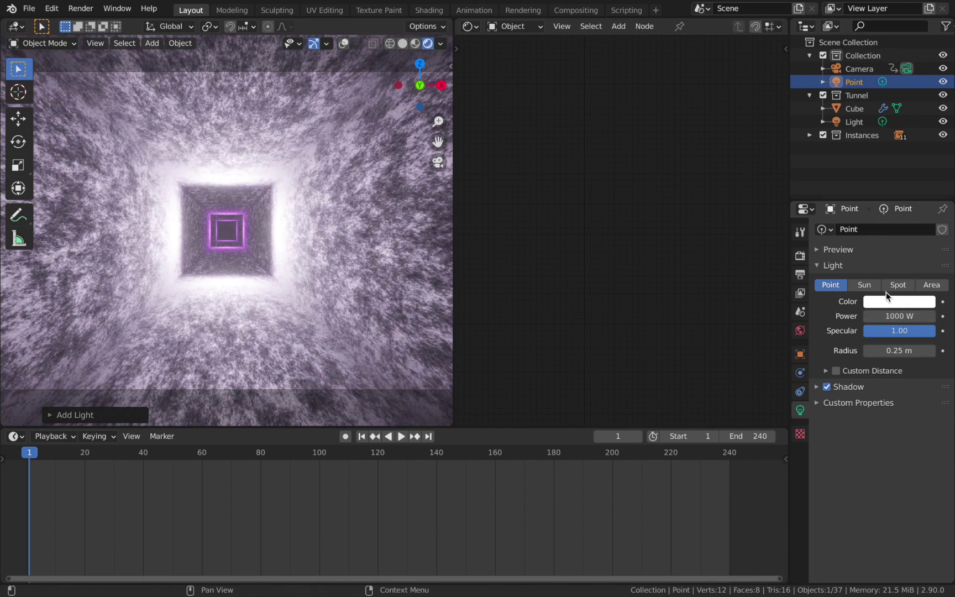
{"action": "left_click", "coordinate": [891, 299]}
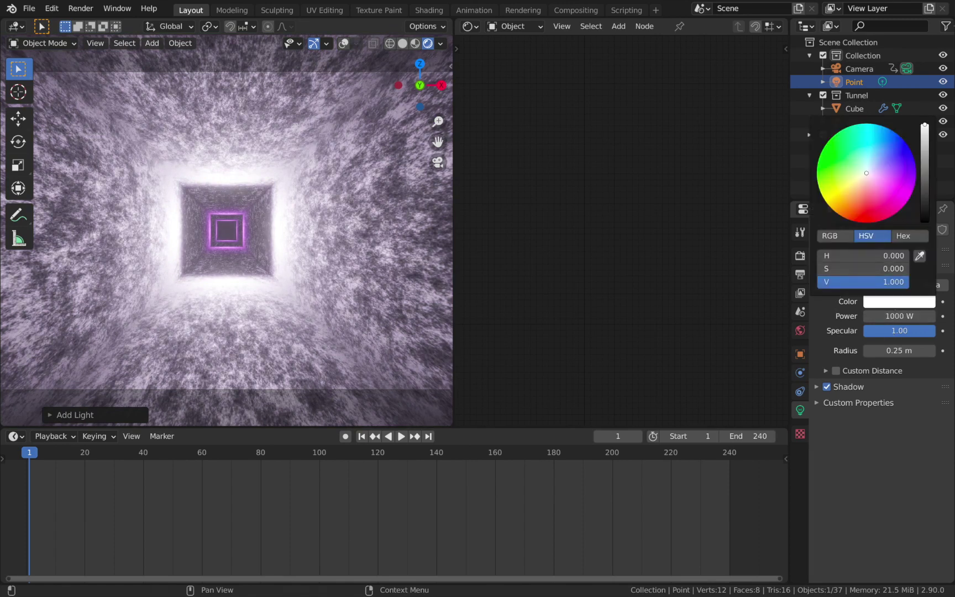
{"action": "left_click", "coordinate": [872, 134]}
{"action": "left_click_drag", "start_coordinate": [872, 134], "coordinate": [871, 128]}
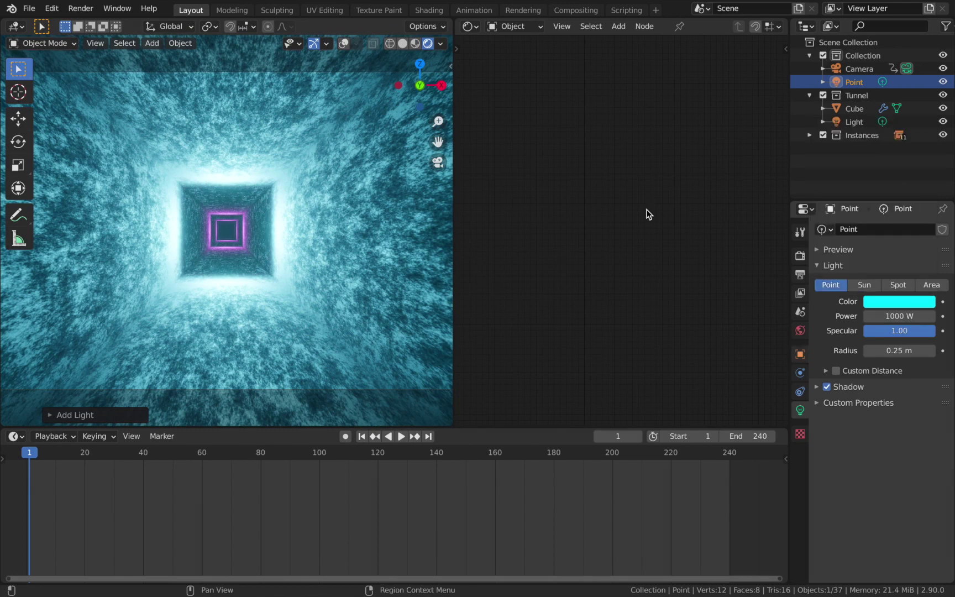
Set the cyan point light's Y location to 14 m.
{"action": "left_click", "coordinate": [851, 83]}
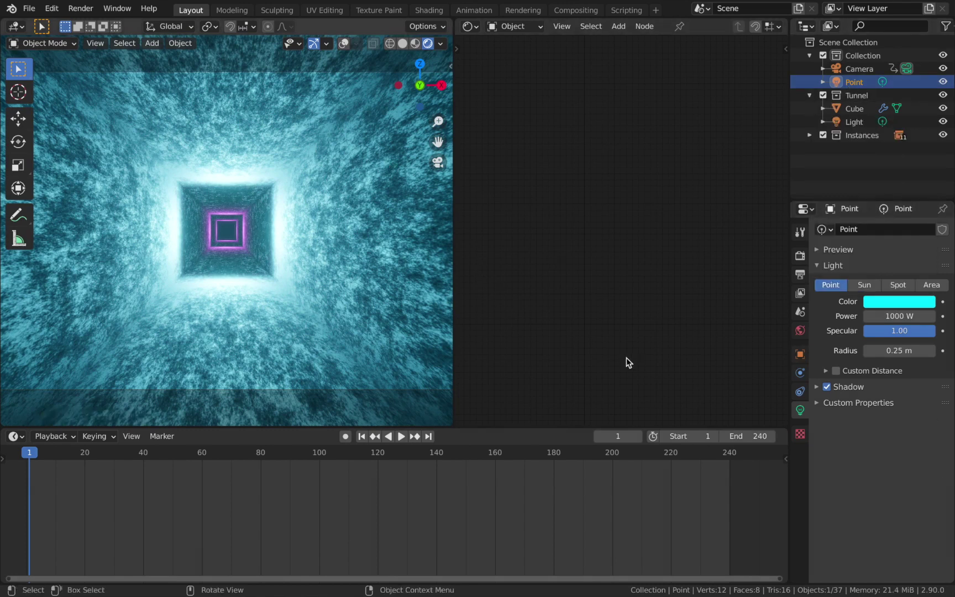
{"action": "left_click", "coordinate": [800, 354]}
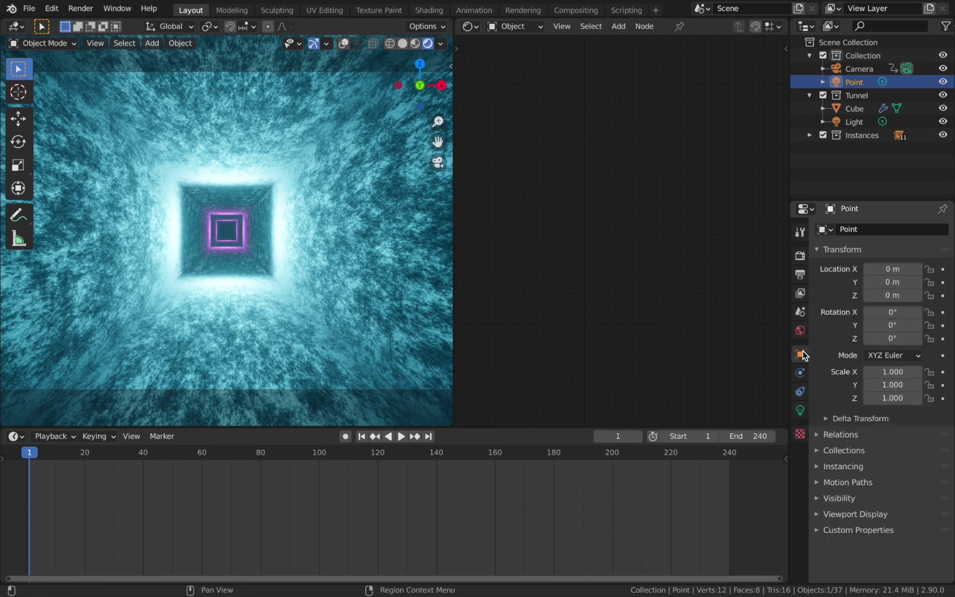
{"action": "left_click", "coordinate": [891, 283]}
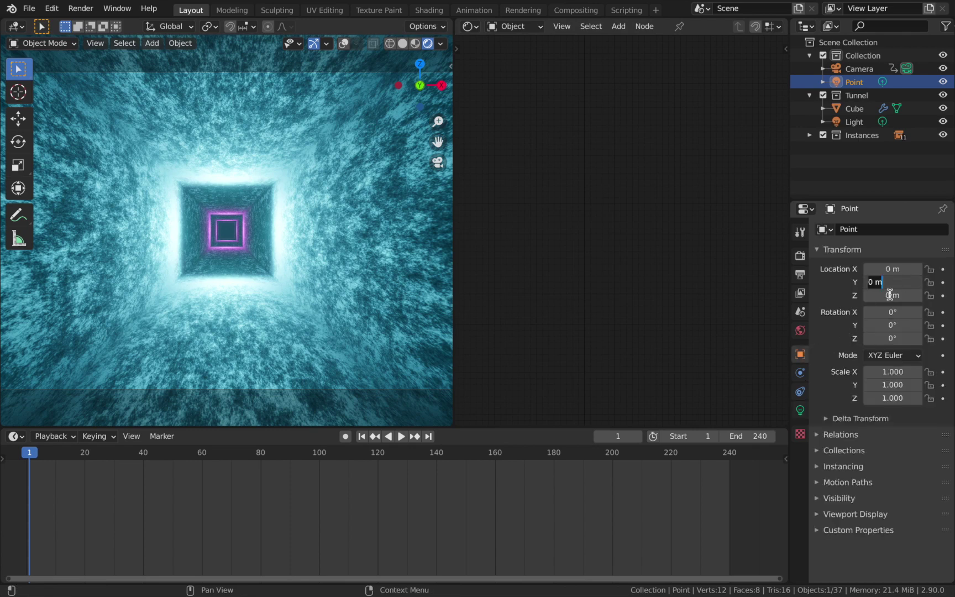
{"action": "type", "text": "14"}
{"action": "key", "text": "Return"}
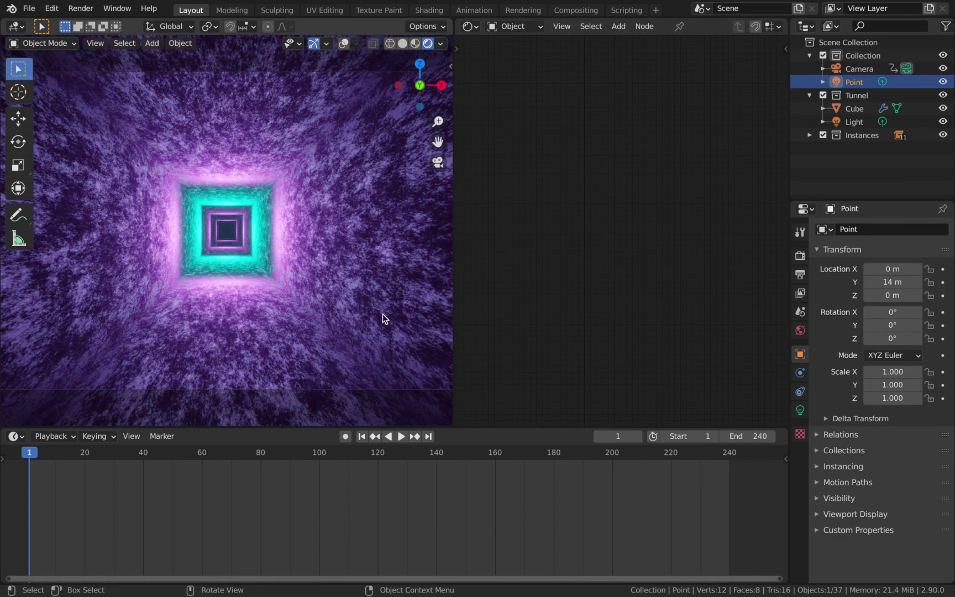
Set the cyan point light's radius to 0.18 m.
{"action": "left_click", "coordinate": [800, 409]}
{"action": "left_click", "coordinate": [901, 352]}
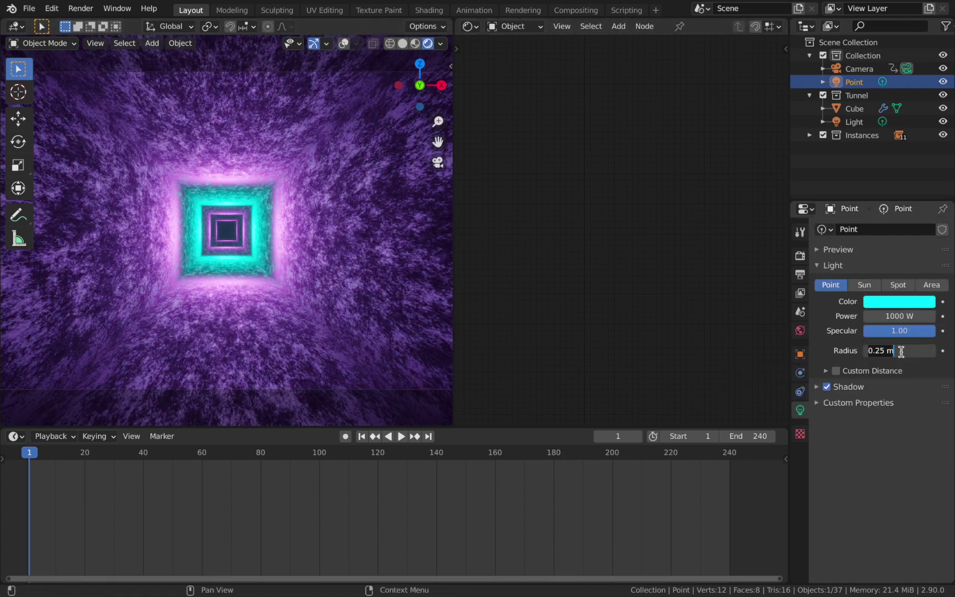
{"action": "type", "text": ".18"}
{"action": "key", "text": "Return"}
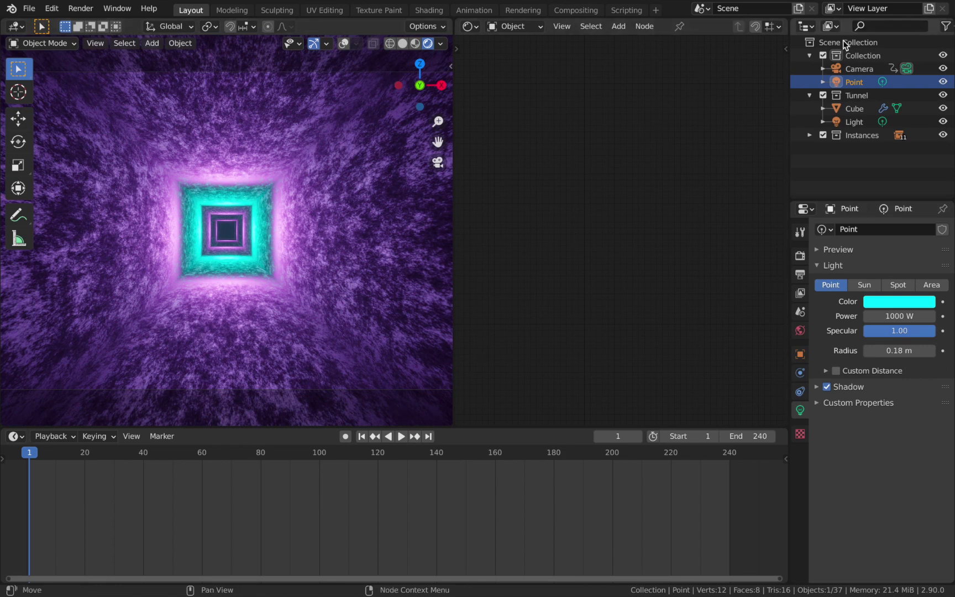
Parent the cyan point light to the camera with Object (Keep Transform) and briefly preview the animation.
{"action": "left_click", "coordinate": [855, 68], "text": "ctrl"}
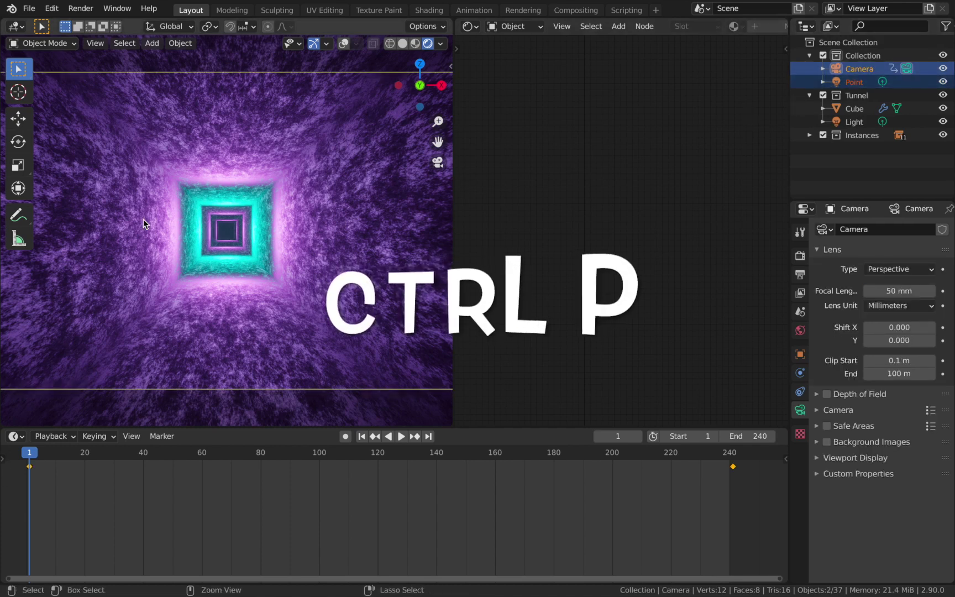
{"action": "key", "text": "ctrl+p"}
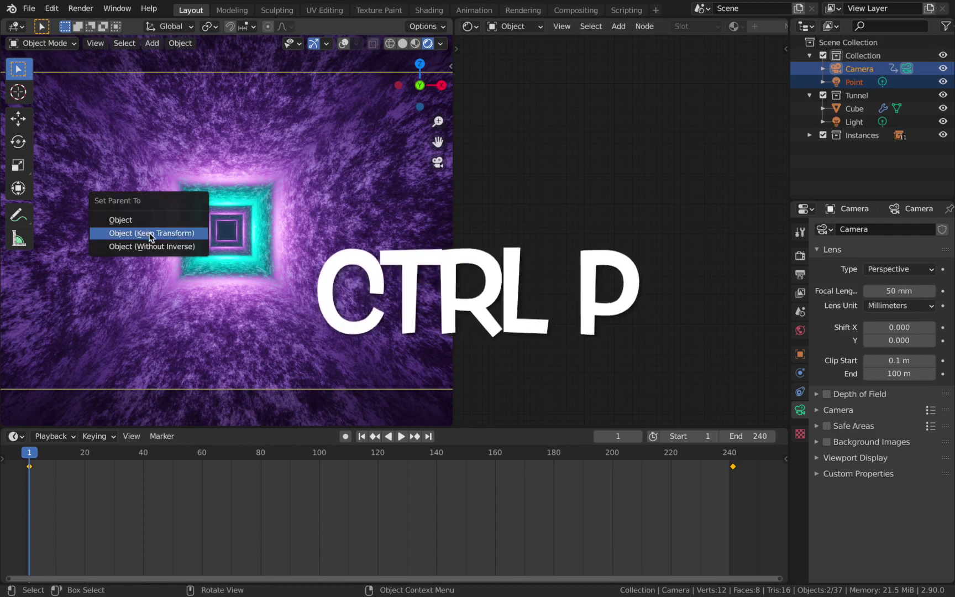
{"action": "left_click", "coordinate": [151, 233]}
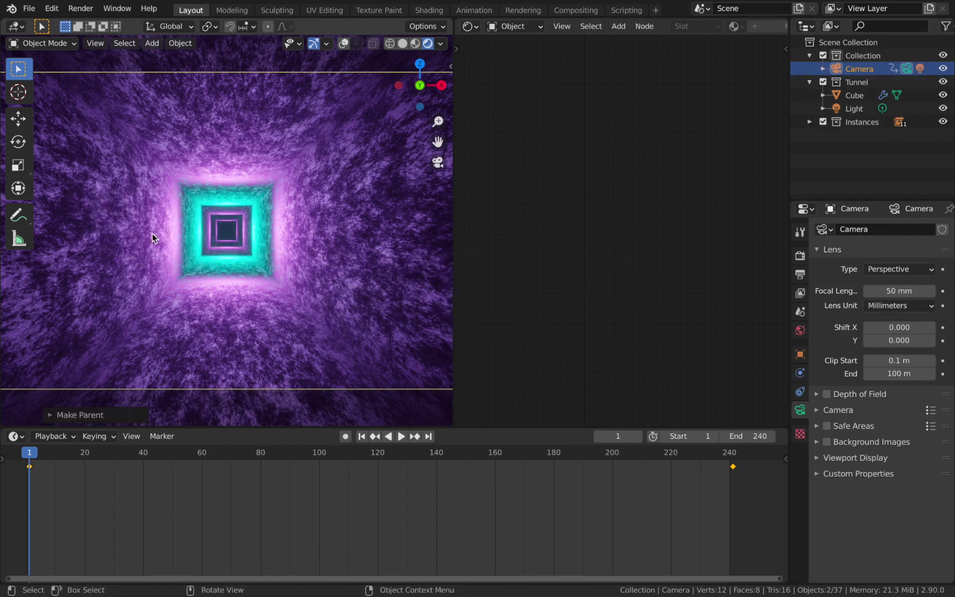
{"action": "left_click", "coordinate": [824, 69]}
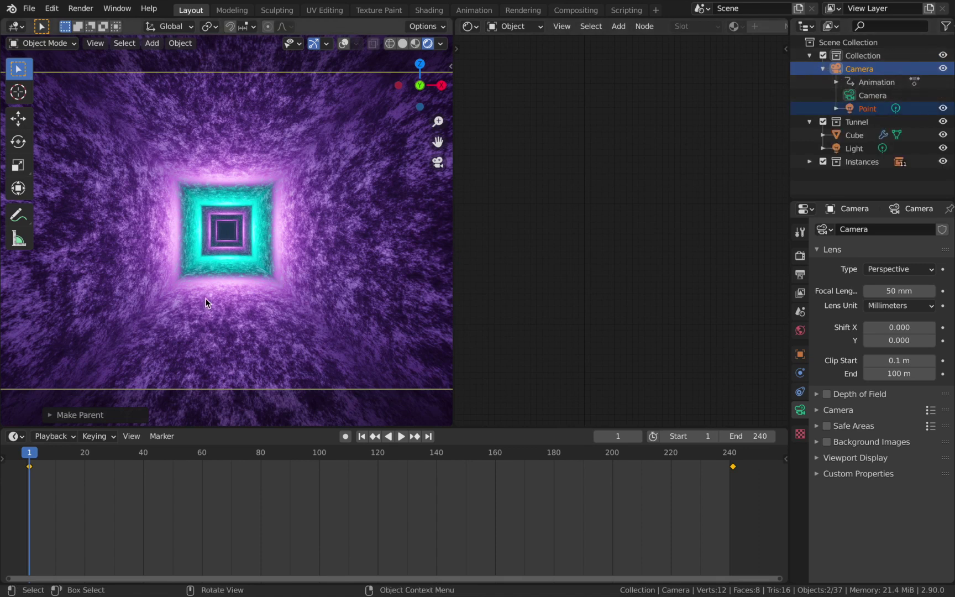
{"action": "key", "text": "space"}
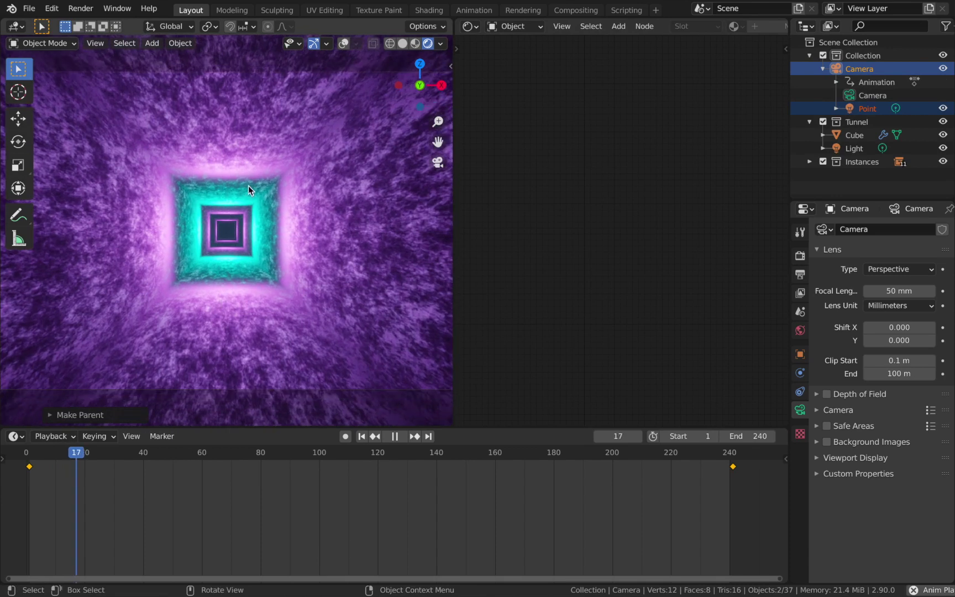
{"action": "key", "text": "Escape"}
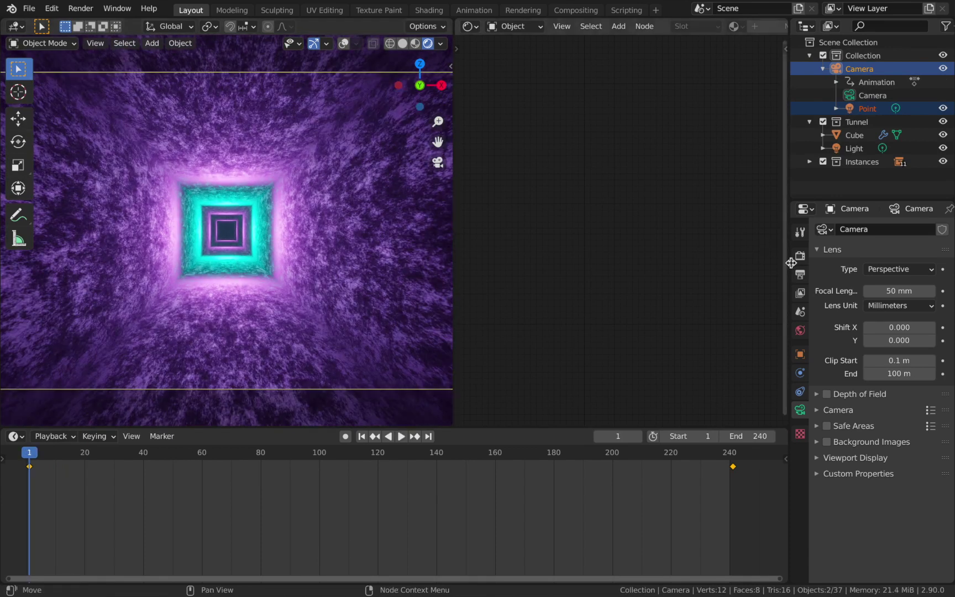
Set the camera's focal length to 32 mm.
{"action": "left_click", "coordinate": [872, 95]}
{"action": "left_click", "coordinate": [903, 291]}
{"action": "type", "text": "32"}
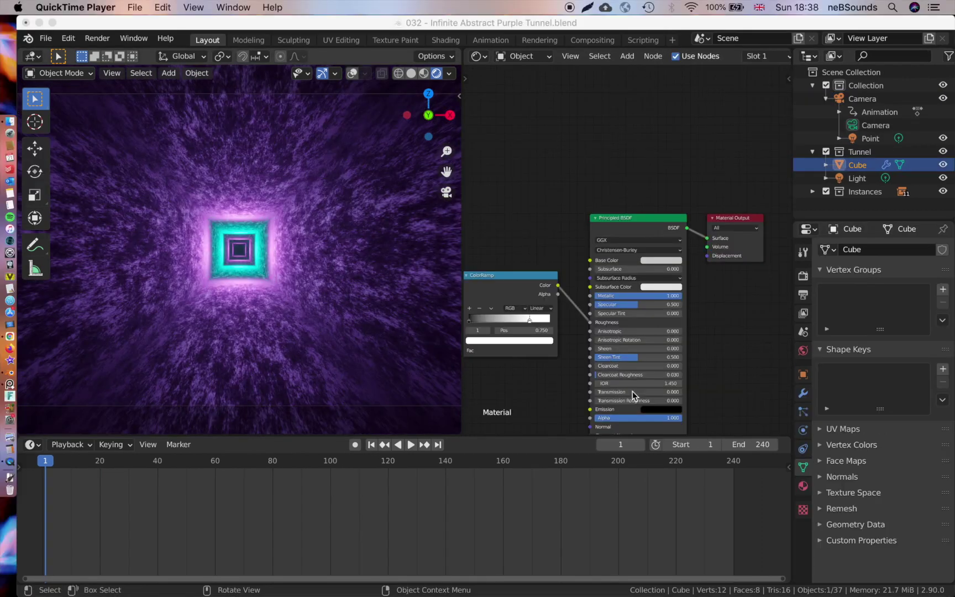
In the render colour management, set the look to Very High Contrast and the gamma to 0.8.
{"action": "left_click", "coordinate": [800, 277]}
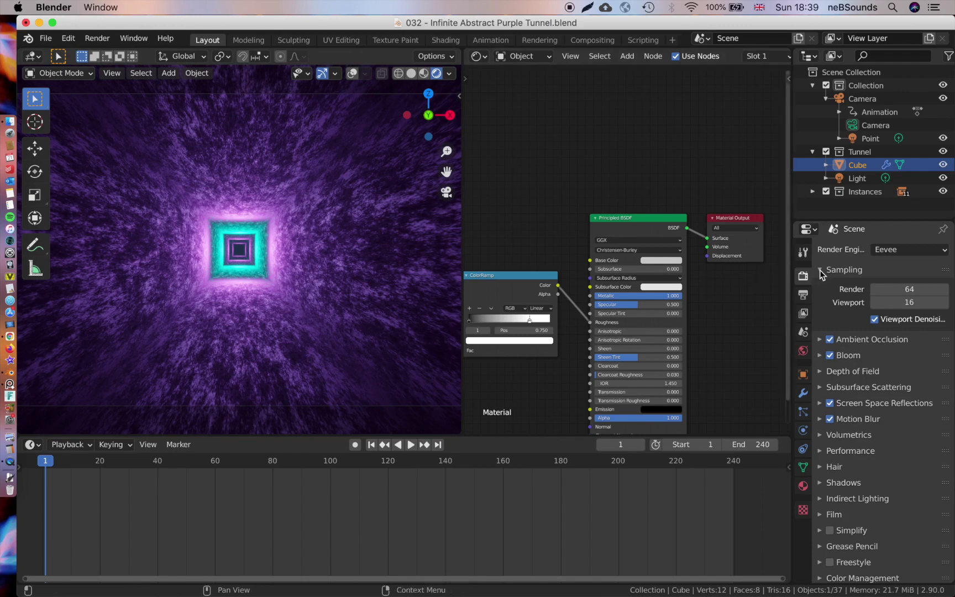
{"action": "scroll", "coordinate": [866, 418], "scroll_direction": "down", "scroll_amount": 1}
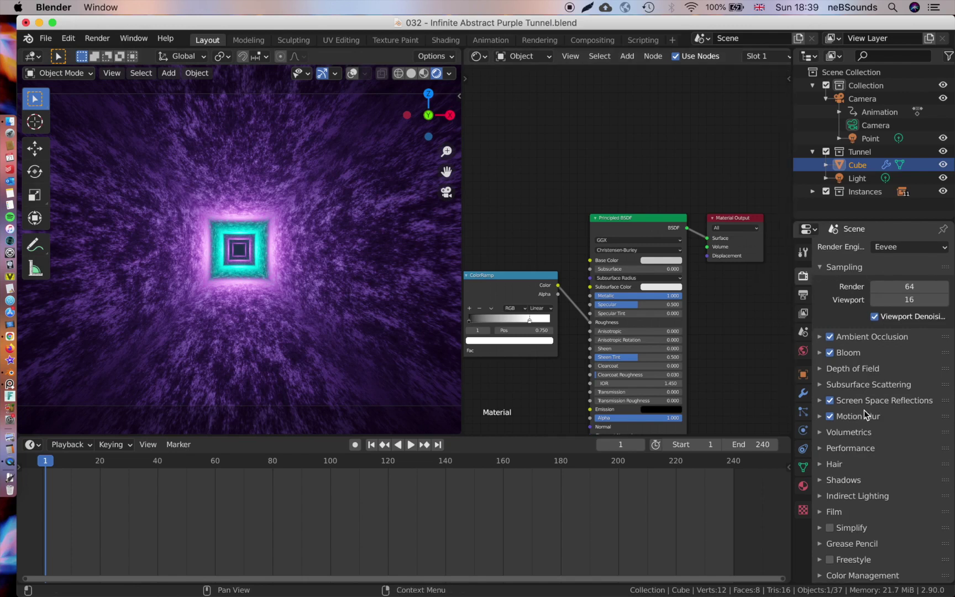
{"action": "left_click", "coordinate": [828, 575]}
{"action": "scroll", "coordinate": [884, 530], "scroll_direction": "down", "scroll_amount": 5}
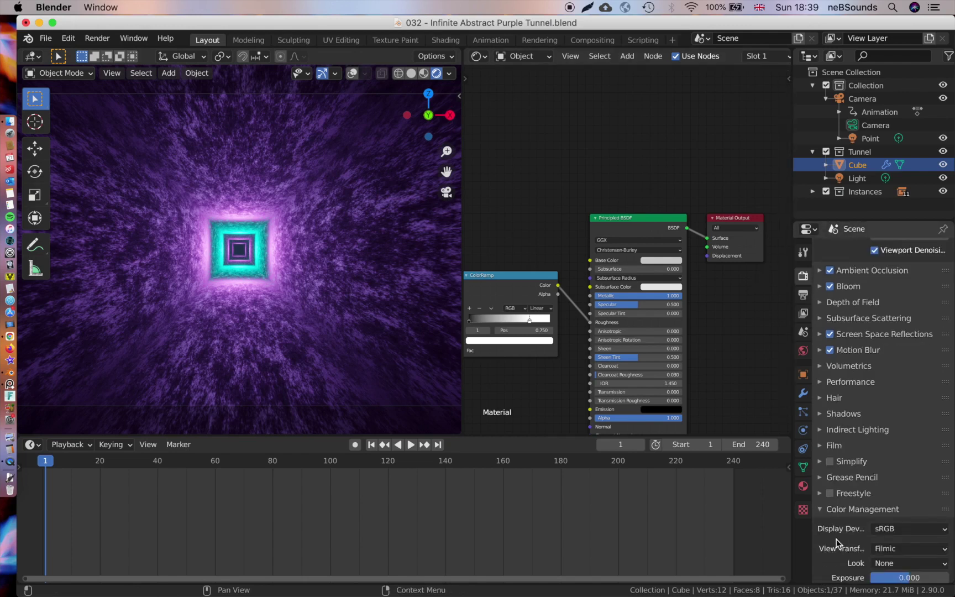
{"action": "left_click", "coordinate": [890, 510]}
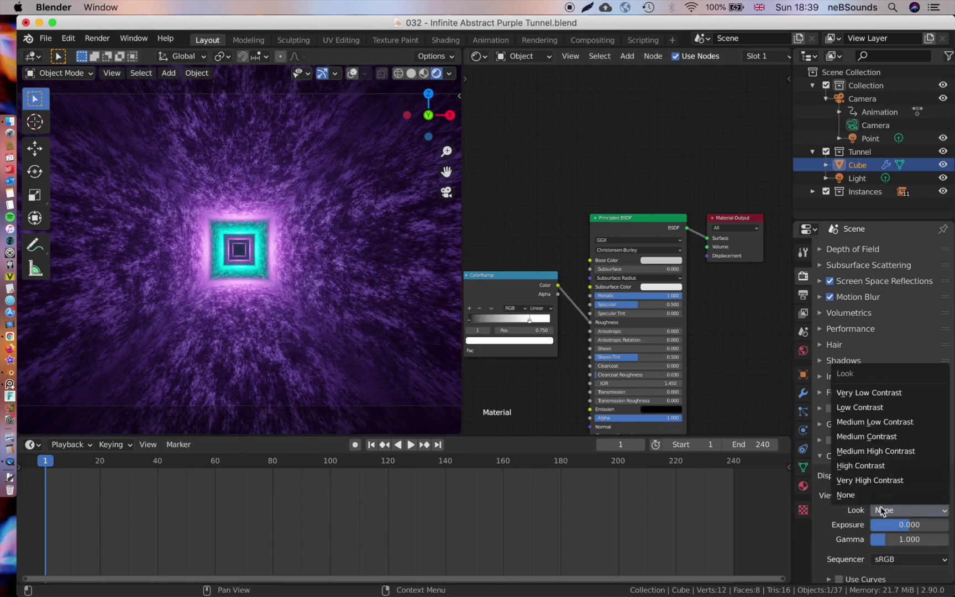
{"action": "left_click", "coordinate": [863, 481]}
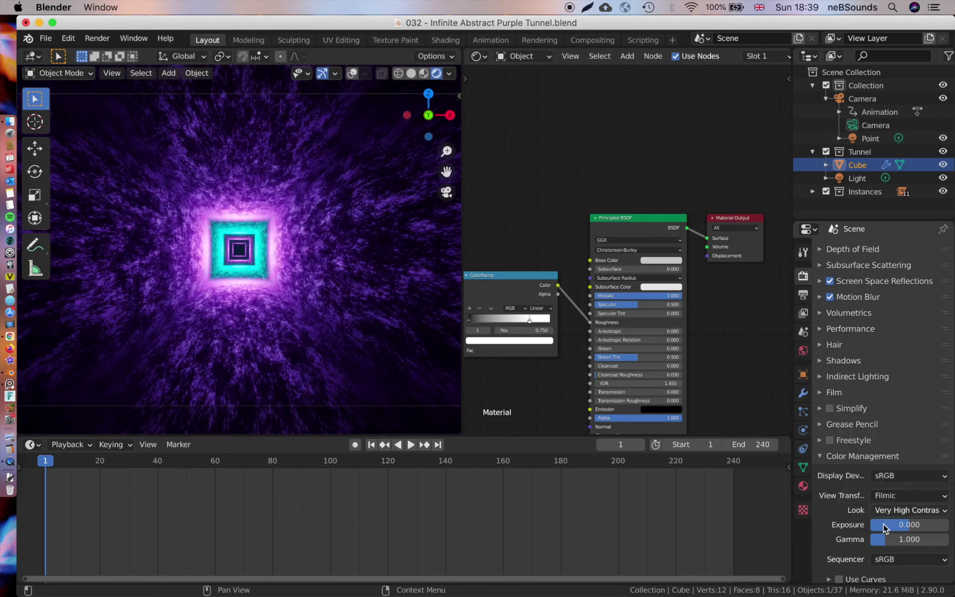
{"action": "left_click", "coordinate": [886, 540]}
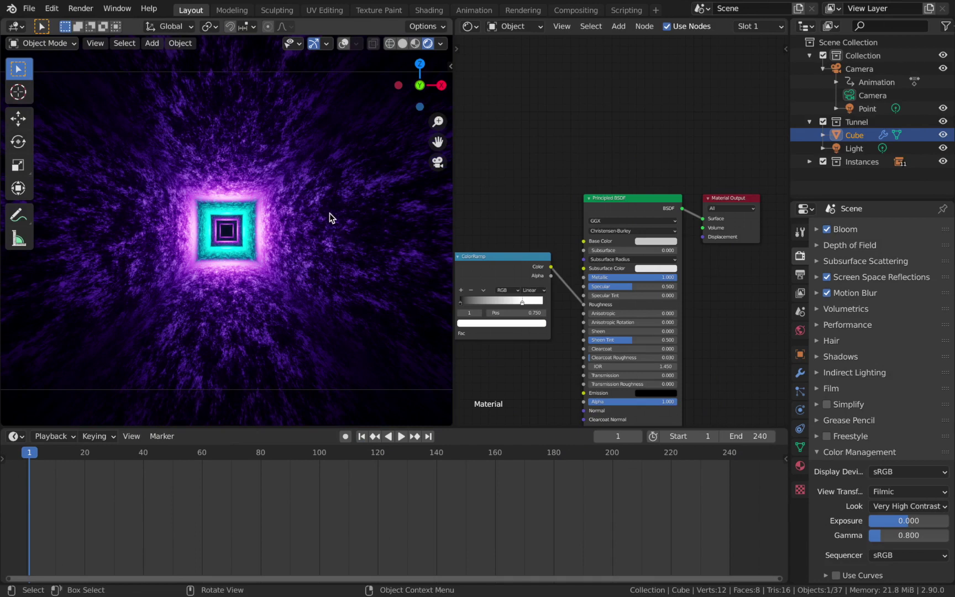
Switch the viewport to solid shading and subdivide all faces of the tunnel cube in Edit Mode.
{"action": "key", "text": "z"}
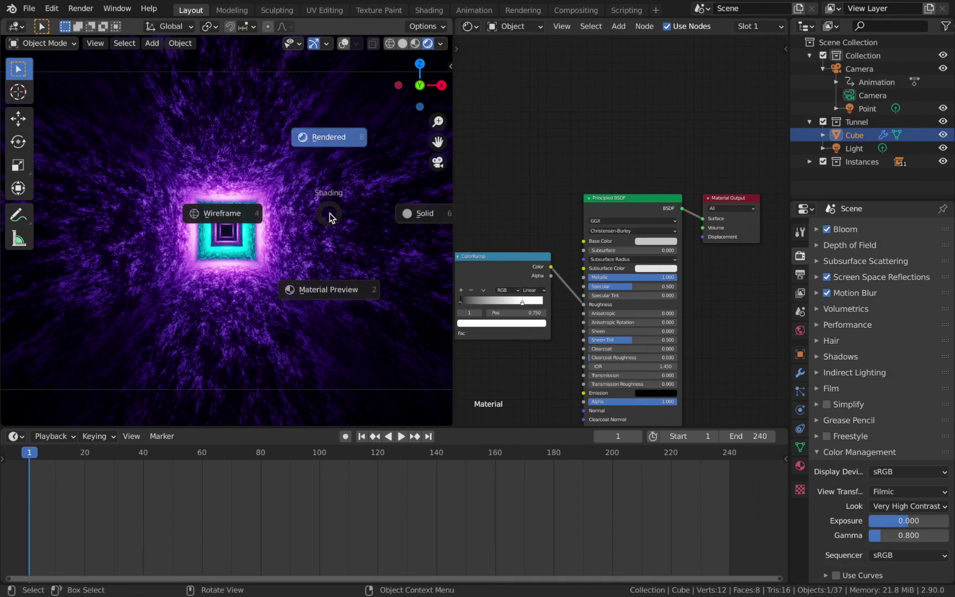
{"action": "key", "text": "6"}
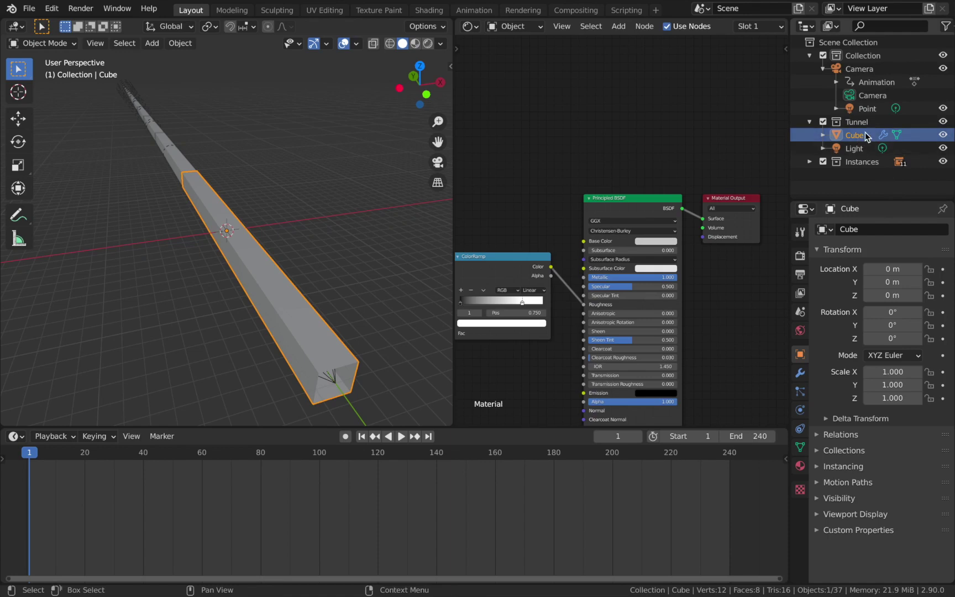
{"action": "scroll", "coordinate": [249, 283], "scroll_direction": "up", "scroll_amount": 3}
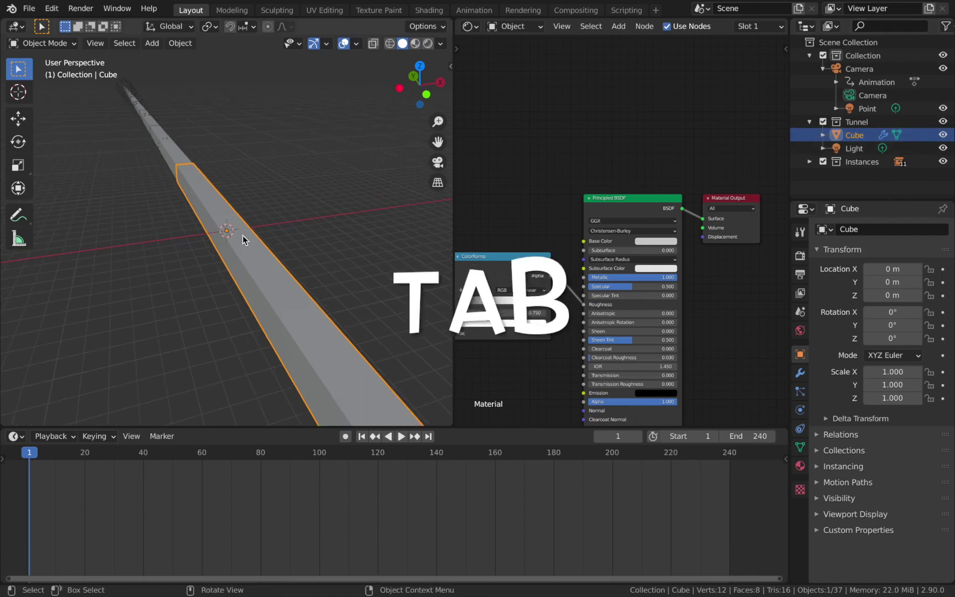
{"action": "key", "text": "Tab"}
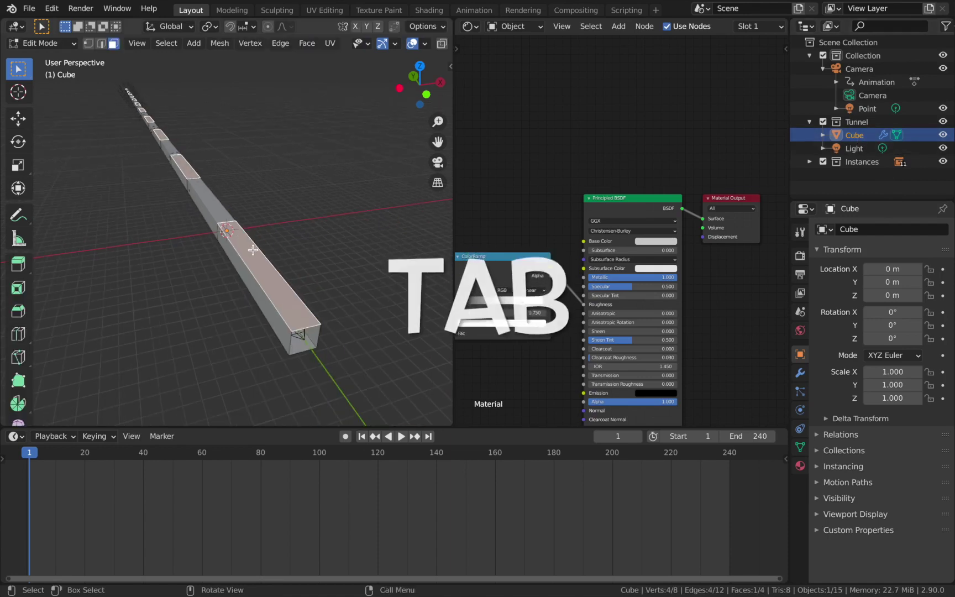
{"action": "key", "text": "a"}
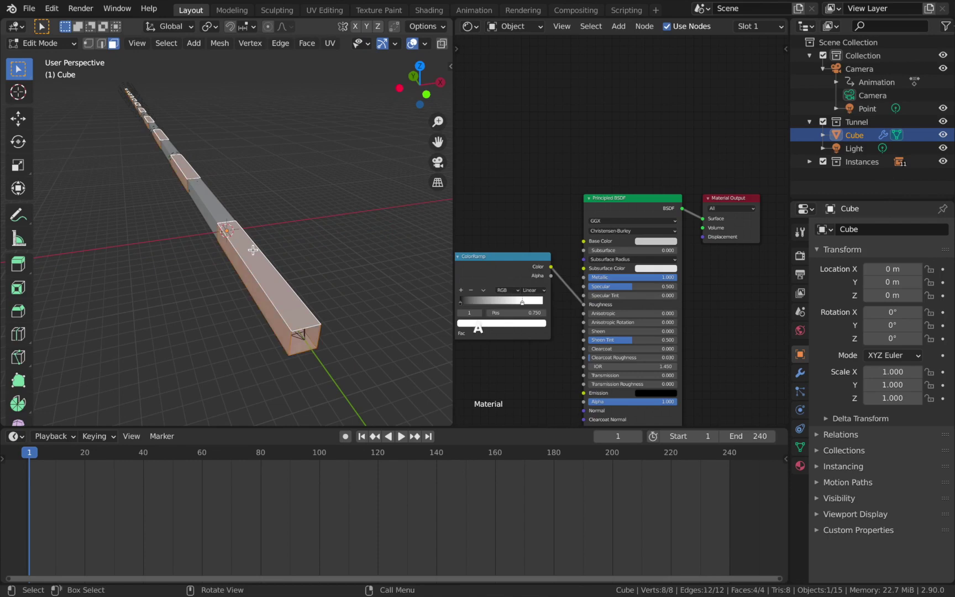
{"action": "left_click", "coordinate": [280, 44]}
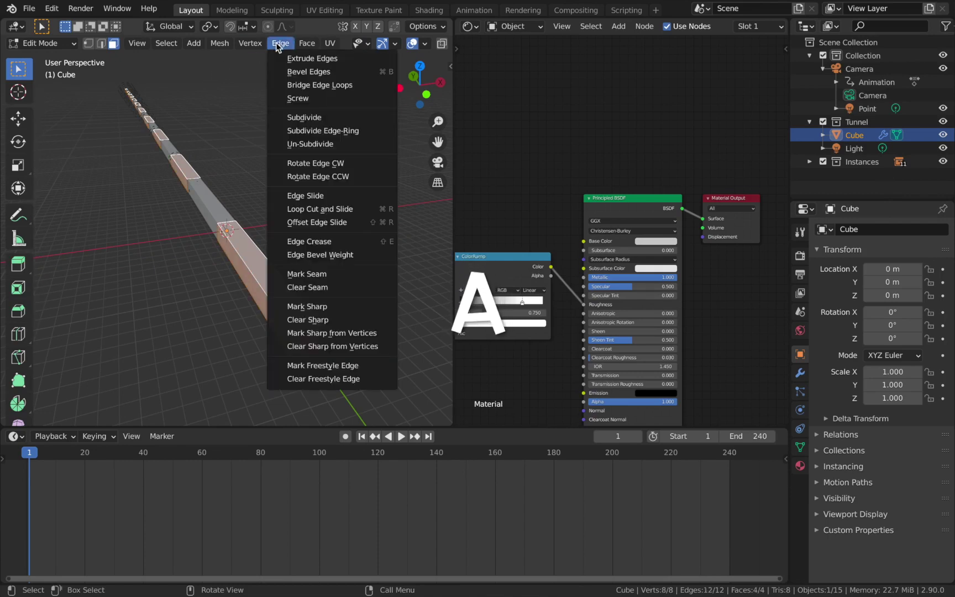
{"action": "left_click", "coordinate": [306, 115]}
Set the subdivision's number of cuts to 100 and check the denser mesh.
{"action": "left_click", "coordinate": [66, 415]}
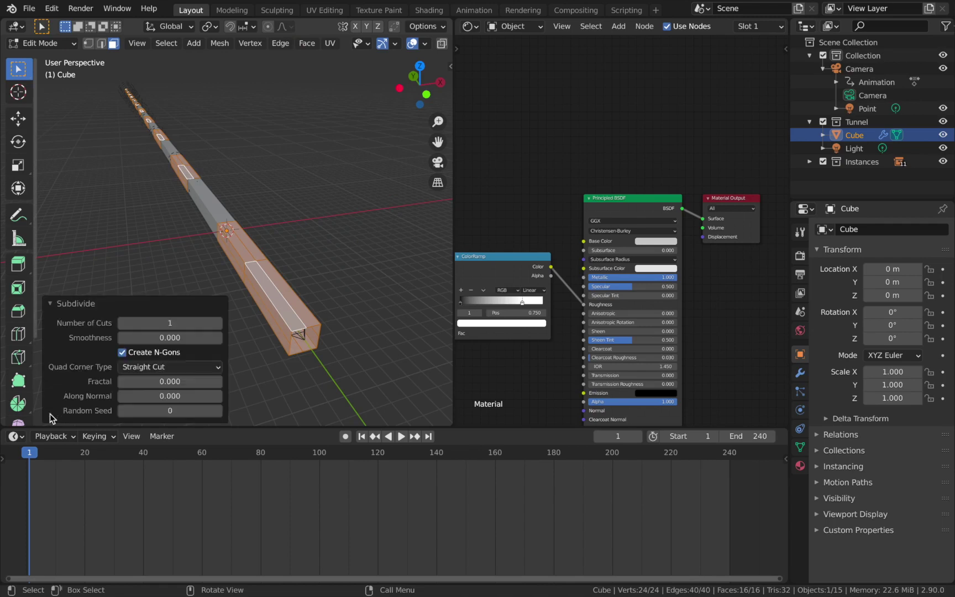
{"action": "left_click", "coordinate": [194, 320]}
{"action": "type", "text": "100"}
{"action": "key", "text": "Return"}
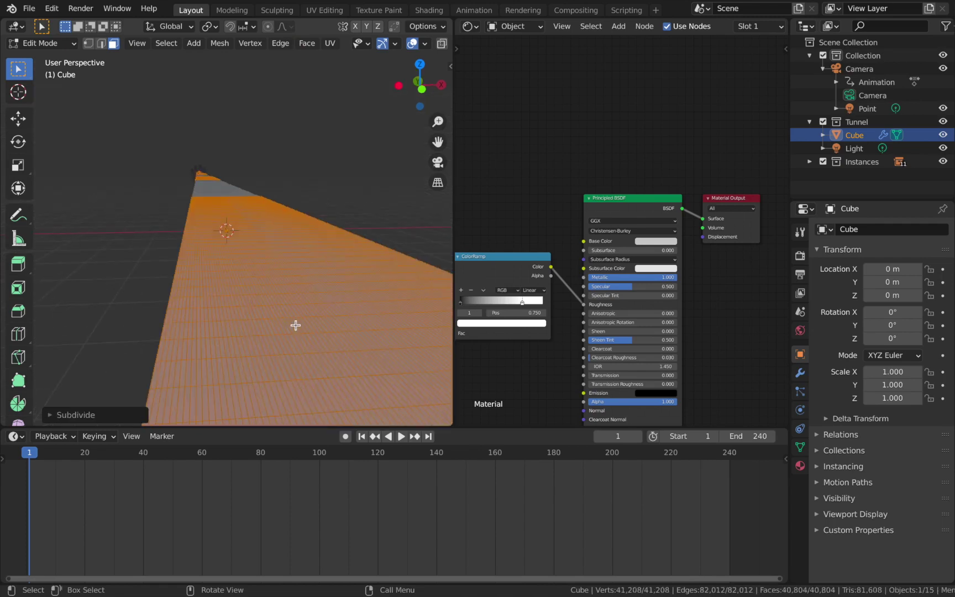
{"action": "middle_click_drag", "start_coordinate": [292, 320], "coordinate": [288, 320]}
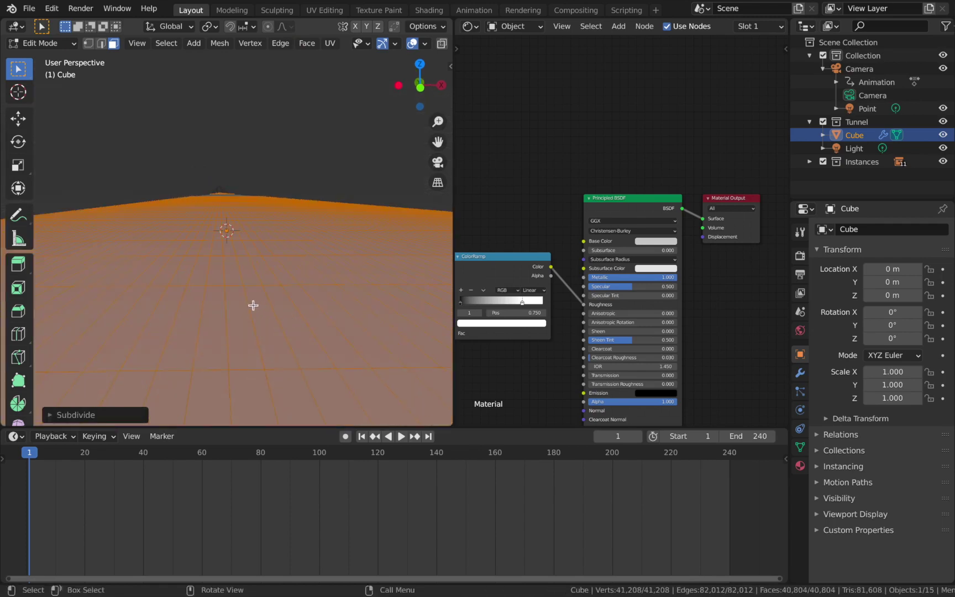
{"action": "scroll", "coordinate": [257, 306], "scroll_direction": "down", "scroll_amount": 3}
{"action": "scroll", "coordinate": [253, 306], "scroll_direction": "up", "scroll_amount": 2}
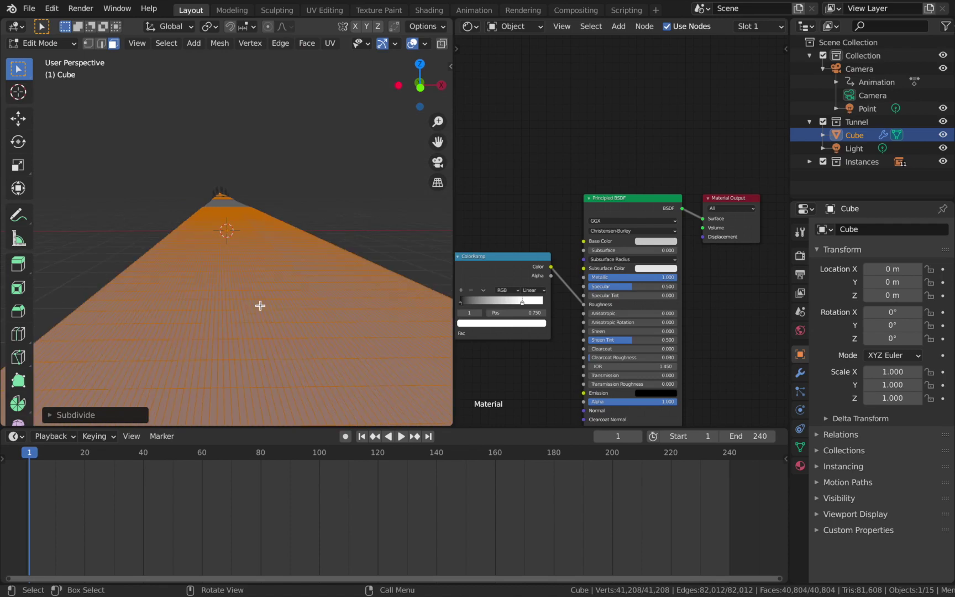
{"action": "scroll", "coordinate": [259, 306], "scroll_direction": "down", "scroll_amount": 3}
Return to Object Mode and join the 3D viewport over the shader editor area.
{"action": "key", "text": "Tab"}
{"action": "middle_click_drag", "start_coordinate": [262, 261], "coordinate": [448, 24]}
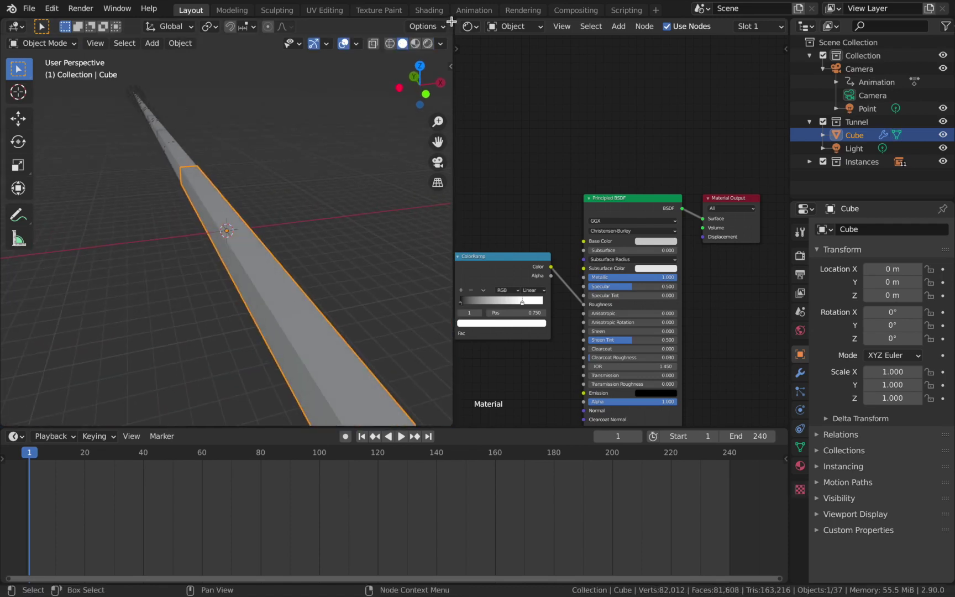
{"action": "left_click_drag", "start_coordinate": [462, 24], "coordinate": [495, 38]}
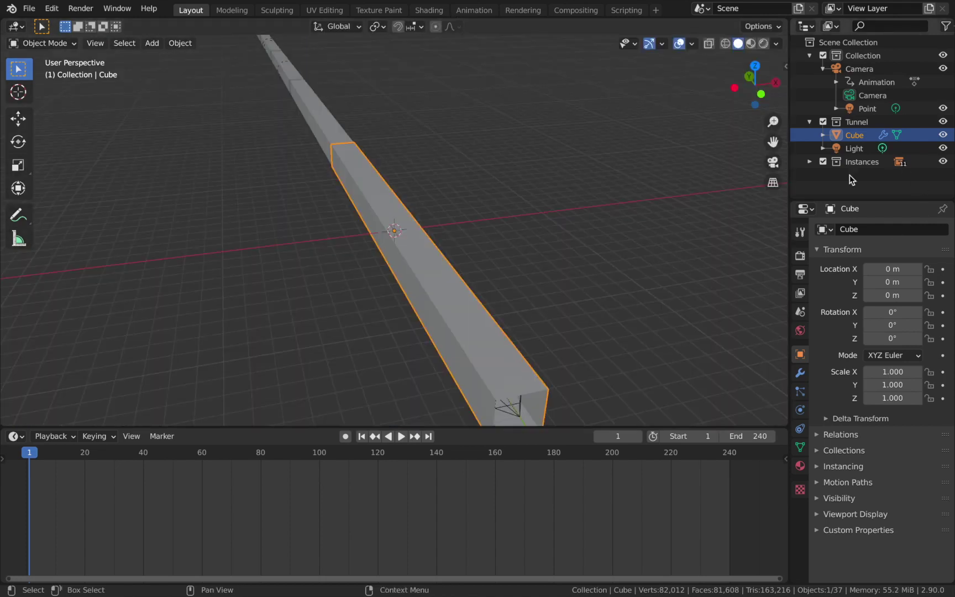
Add a Displace modifier to the tunnel cube and move it above the Mirror modifier in the stack.
{"action": "left_click", "coordinate": [801, 373]}
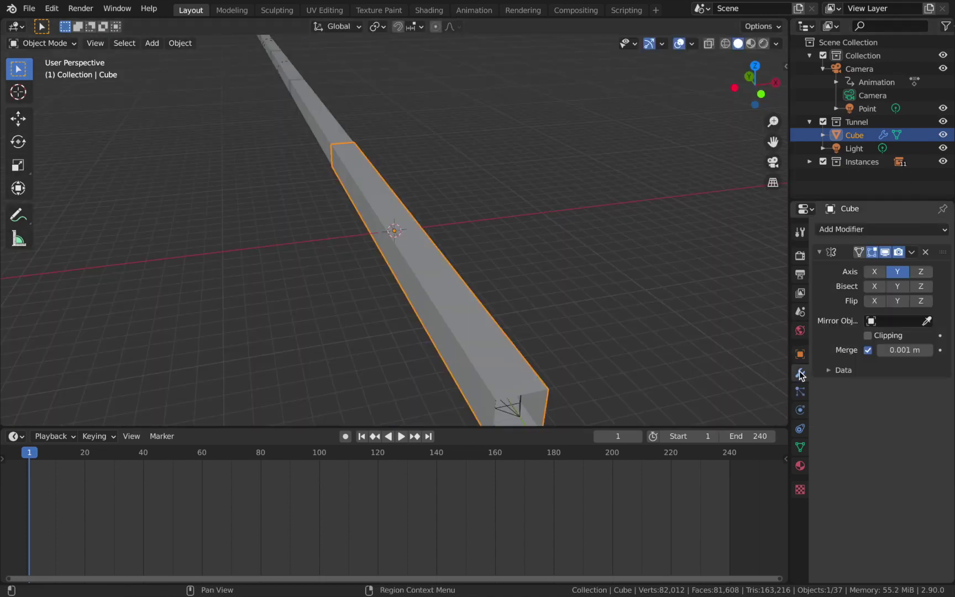
{"action": "left_click", "coordinate": [861, 230]}
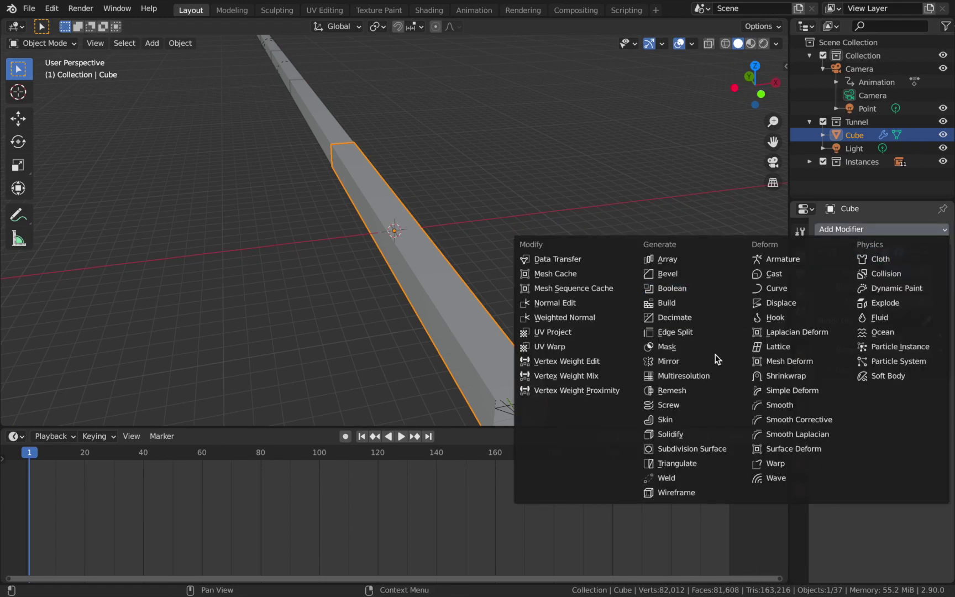
{"action": "left_click", "coordinate": [775, 303]}
{"action": "left_click_drag", "start_coordinate": [944, 393], "coordinate": [939, 253]}
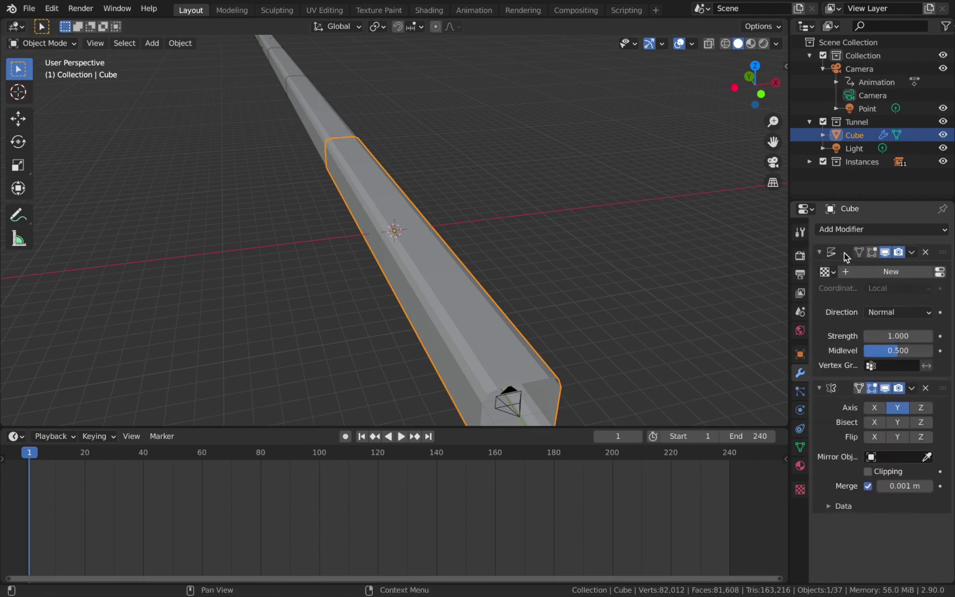
Create a new texture for the Displace modifier and set its type to Clouds.
{"action": "middle_click_drag", "start_coordinate": [753, 273], "coordinate": [401, 261]}
{"action": "scroll", "coordinate": [401, 260], "scroll_direction": "up", "scroll_amount": 4}
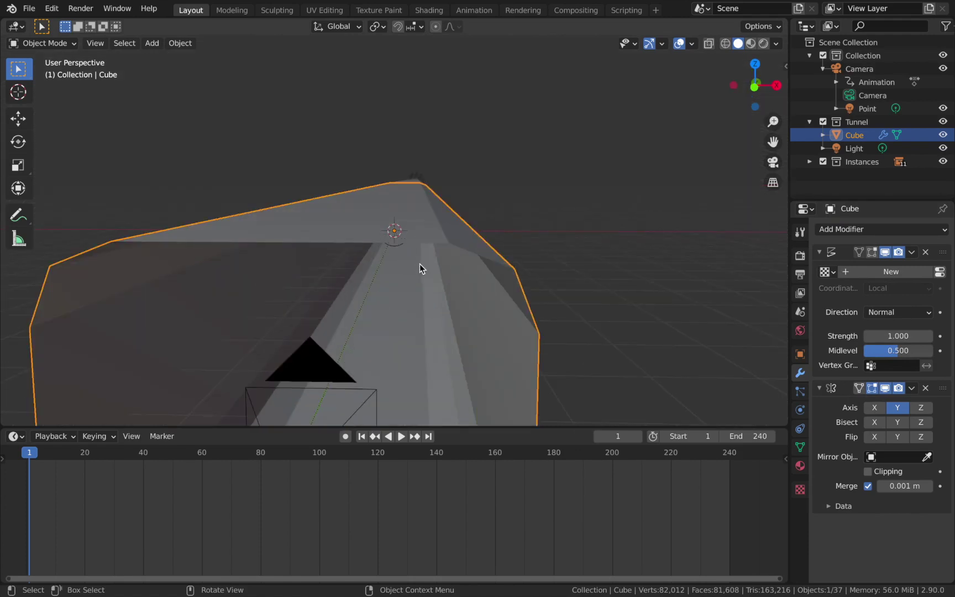
{"action": "left_click", "coordinate": [864, 271]}
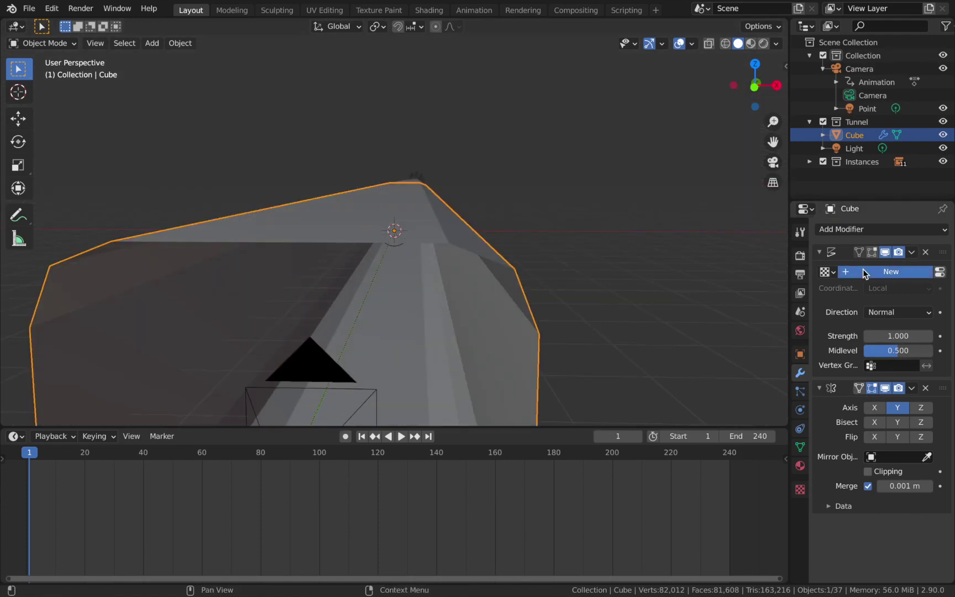
{"action": "middle_click_drag", "start_coordinate": [290, 237], "coordinate": [298, 230]}
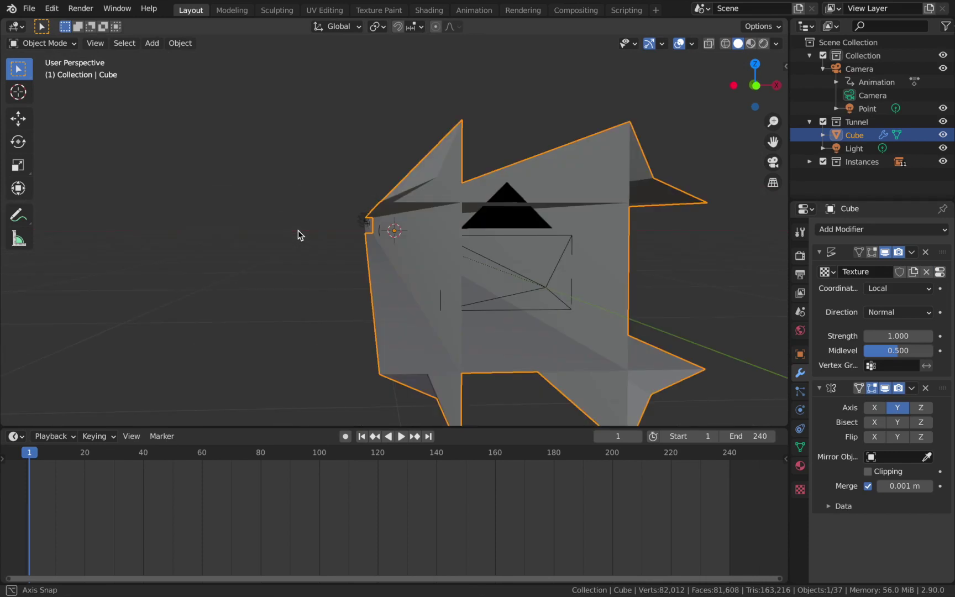
{"action": "middle_click_drag", "start_coordinate": [469, 197], "coordinate": [457, 195]}
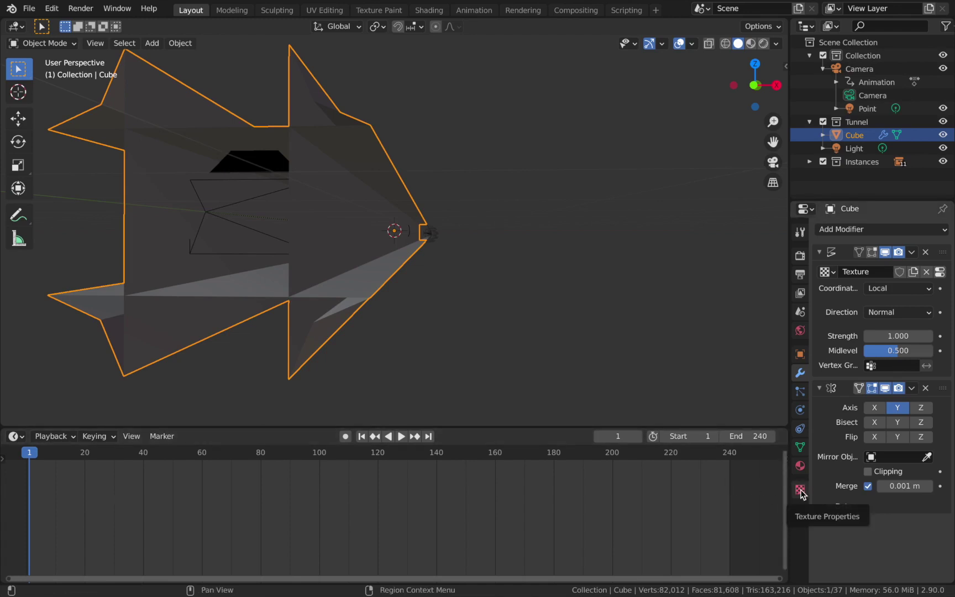
{"action": "left_click", "coordinate": [801, 490]}
{"action": "left_click", "coordinate": [874, 269]}
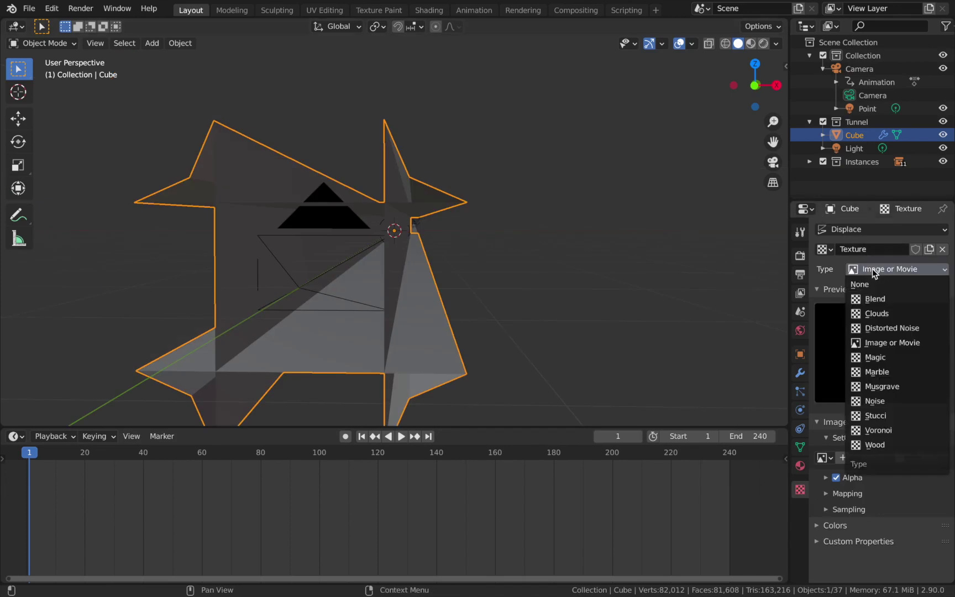
{"action": "left_click", "coordinate": [879, 314]}
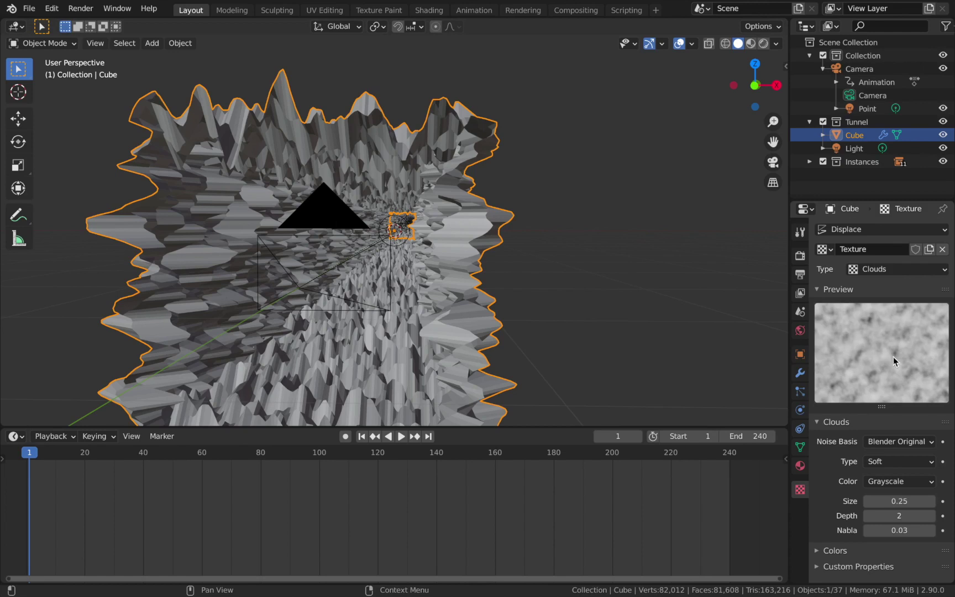
Set the Clouds texture's noise basis to Cell Noise.
{"action": "scroll", "coordinate": [384, 211], "scroll_direction": "down", "scroll_amount": 5}
{"action": "scroll", "coordinate": [384, 214], "scroll_direction": "up", "scroll_amount": 5}
{"action": "left_click", "coordinate": [882, 445]}
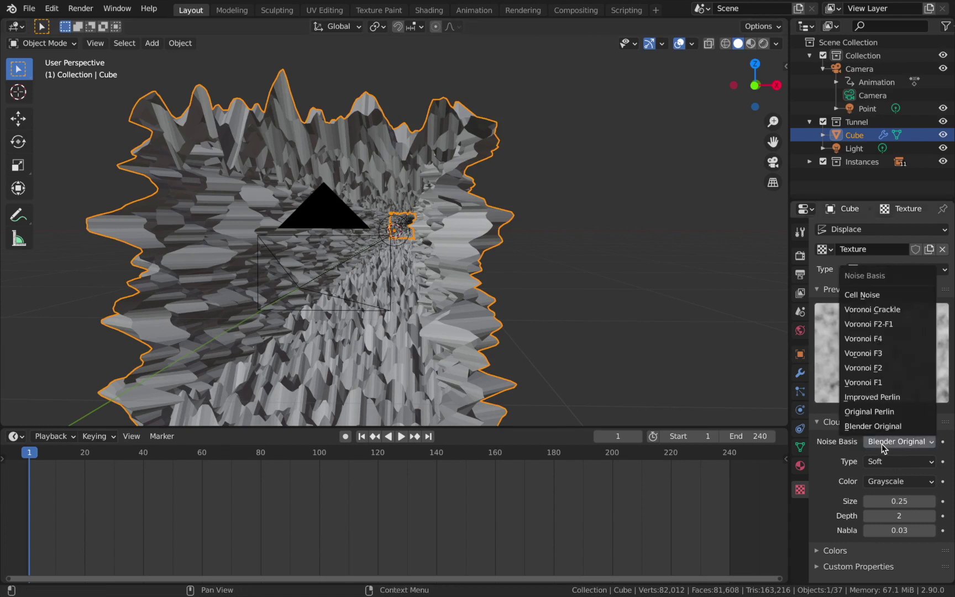
{"action": "left_click", "coordinate": [869, 298]}
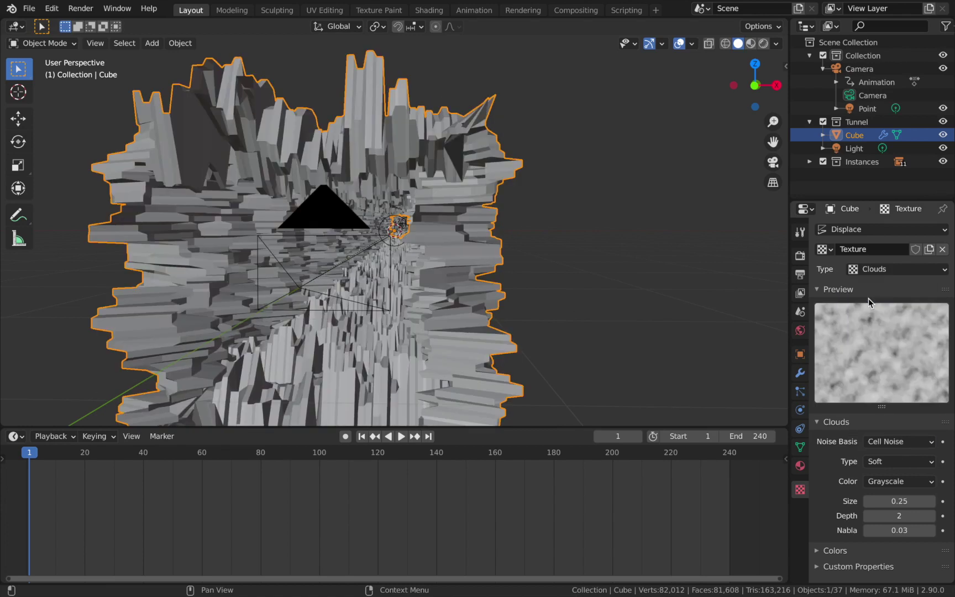
Inspect the displaced tunnel, then set the Clouds texture's size to 2.00 and its depth to 1.
{"action": "middle_click_drag", "start_coordinate": [476, 276], "coordinate": [479, 263]}
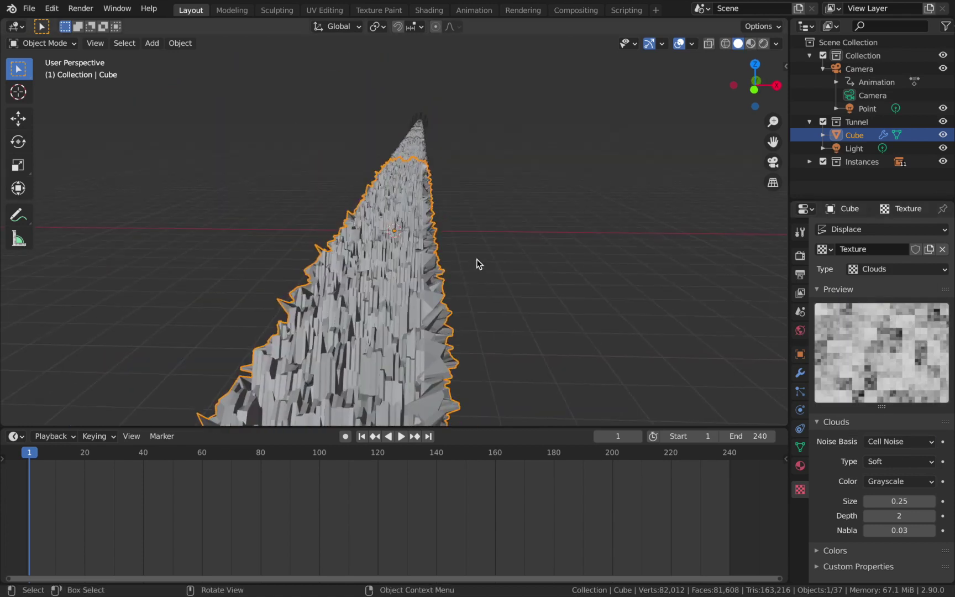
{"action": "scroll", "coordinate": [464, 274], "scroll_direction": "up", "scroll_amount": 6}
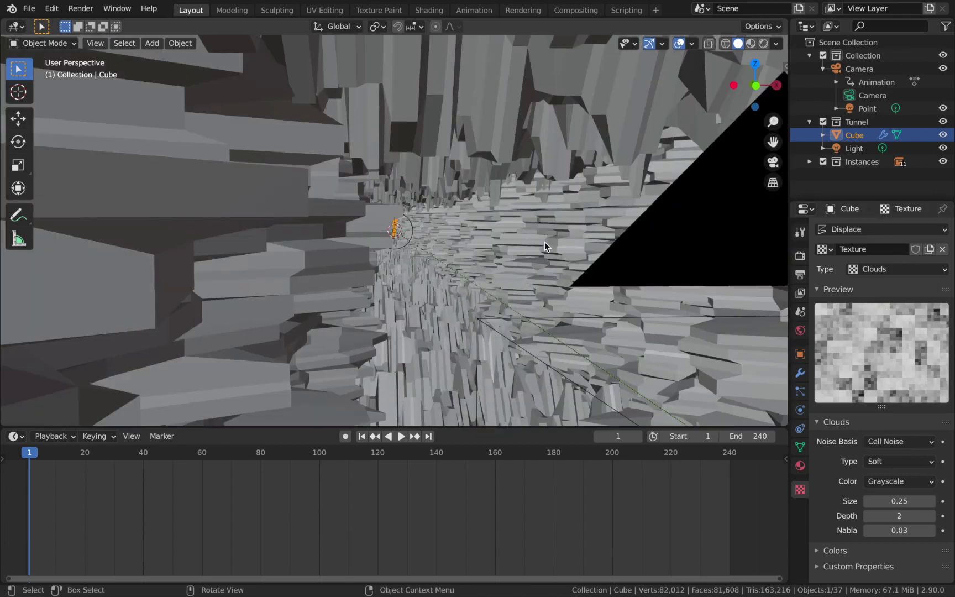
{"action": "scroll", "coordinate": [546, 249], "scroll_direction": "down", "scroll_amount": 5}
{"action": "scroll", "coordinate": [547, 256], "scroll_direction": "down", "scroll_amount": 1}
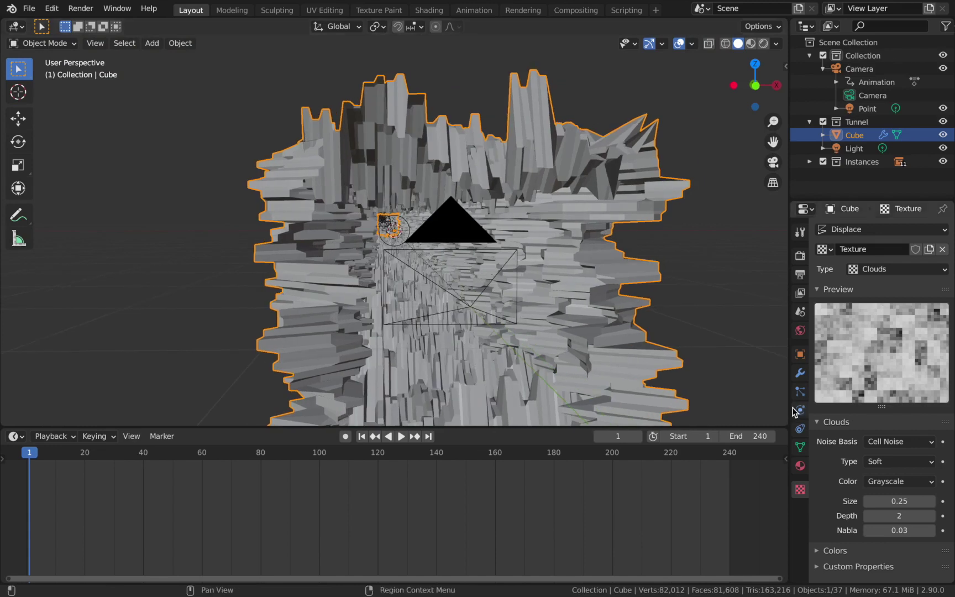
{"action": "left_click_drag", "start_coordinate": [901, 501], "coordinate": [942, 501]}
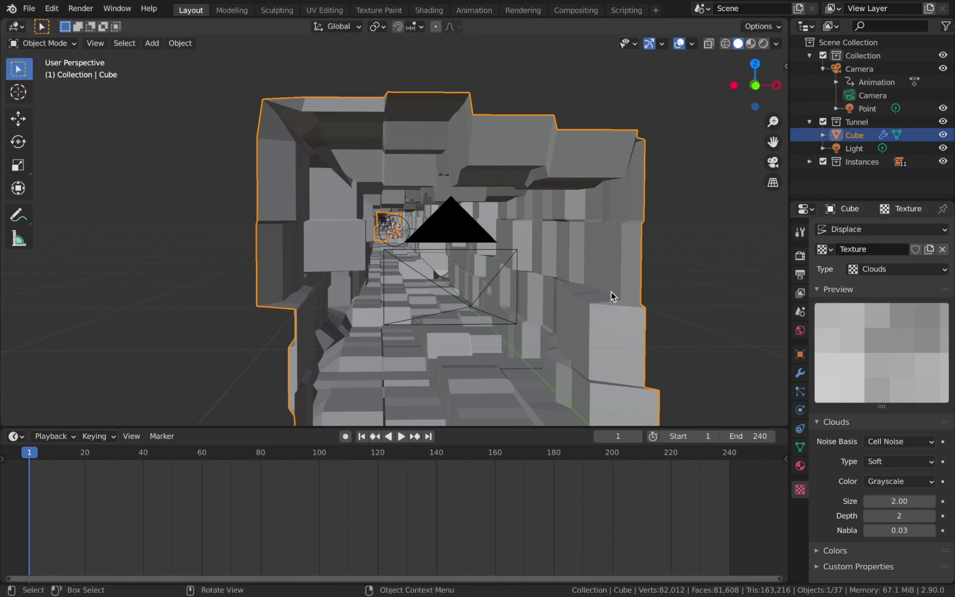
{"action": "scroll", "coordinate": [405, 266], "scroll_direction": "up", "scroll_amount": 5}
{"action": "scroll", "coordinate": [398, 263], "scroll_direction": "down", "scroll_amount": 4}
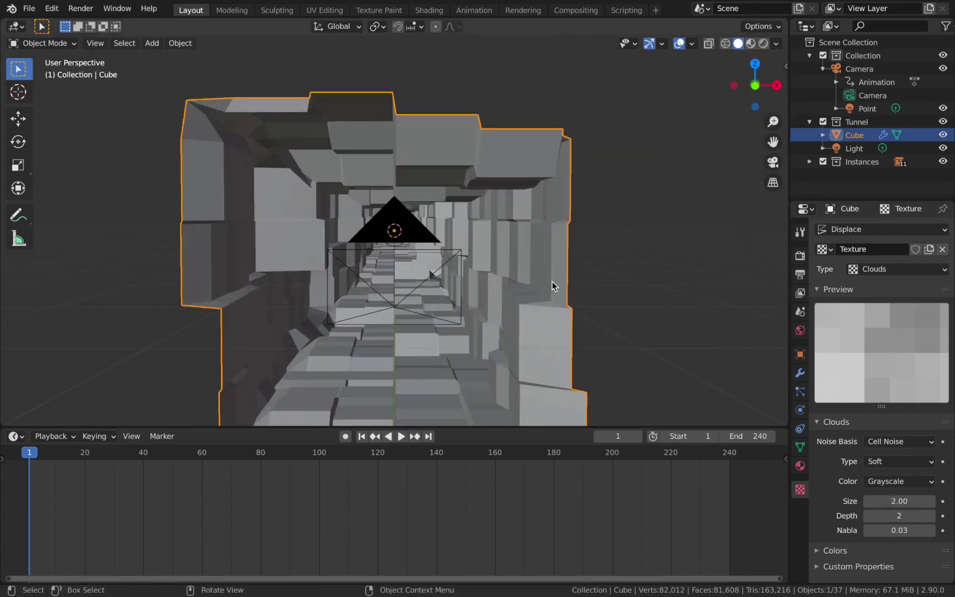
{"action": "left_click", "coordinate": [894, 516]}
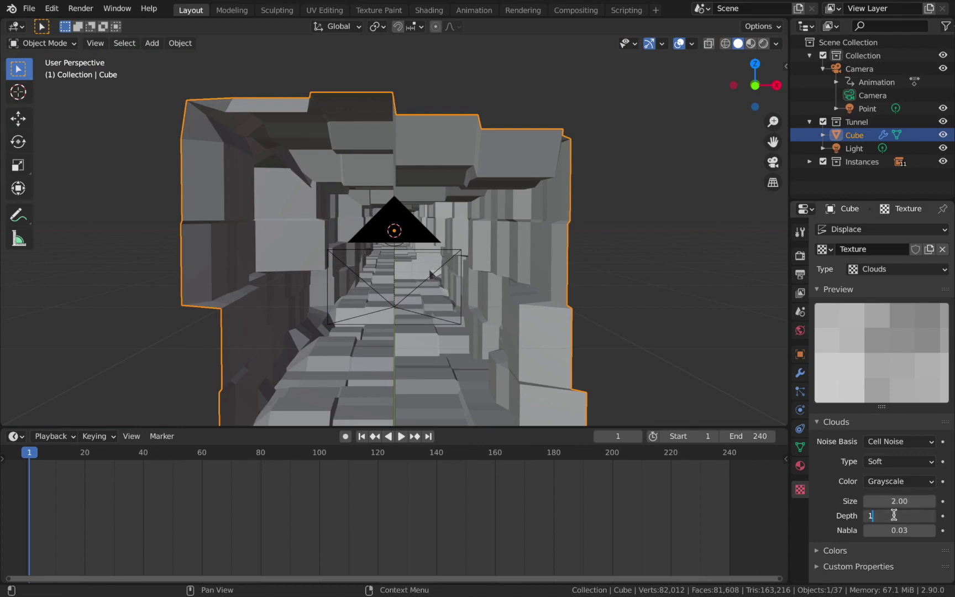
{"action": "key", "text": "Return"}
Hide the viewport overlays and preview the tunnel animation through the camera, returning to frame 1.
{"action": "key", "text": "KP_0"}
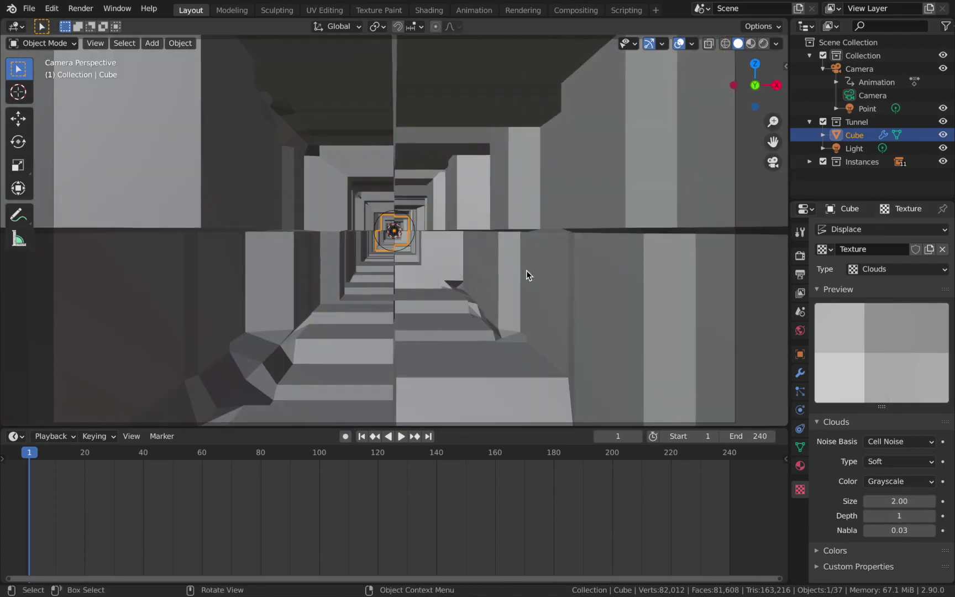
{"action": "left_click", "coordinate": [679, 44]}
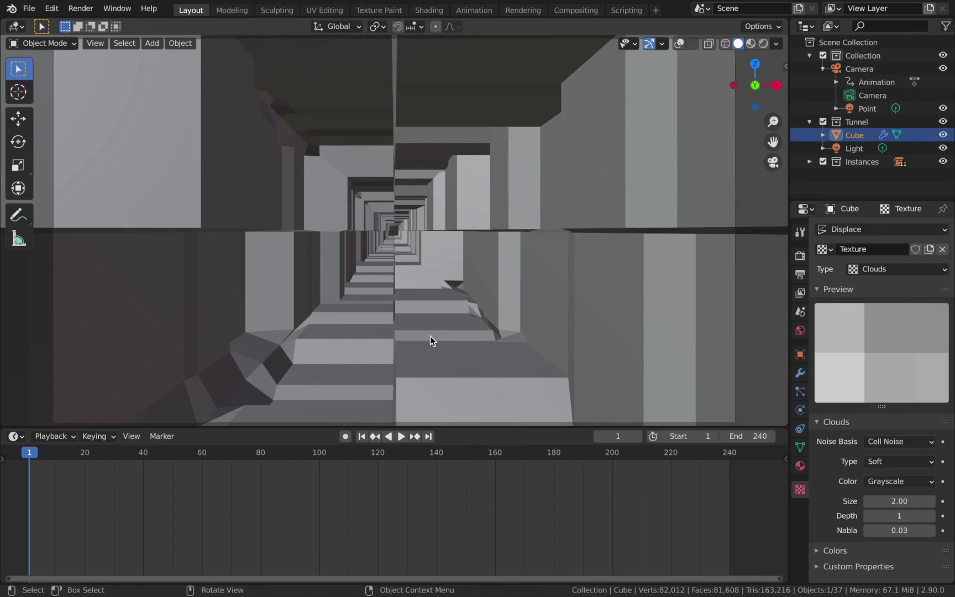
{"action": "middle_click_drag", "start_coordinate": [370, 215], "coordinate": [395, 93]}
{"action": "scroll", "coordinate": [388, 139], "scroll_direction": "down", "scroll_amount": 3}
{"action": "middle_click_drag", "start_coordinate": [378, 243], "coordinate": [373, 184]}
{"action": "key", "text": "KP_0"}
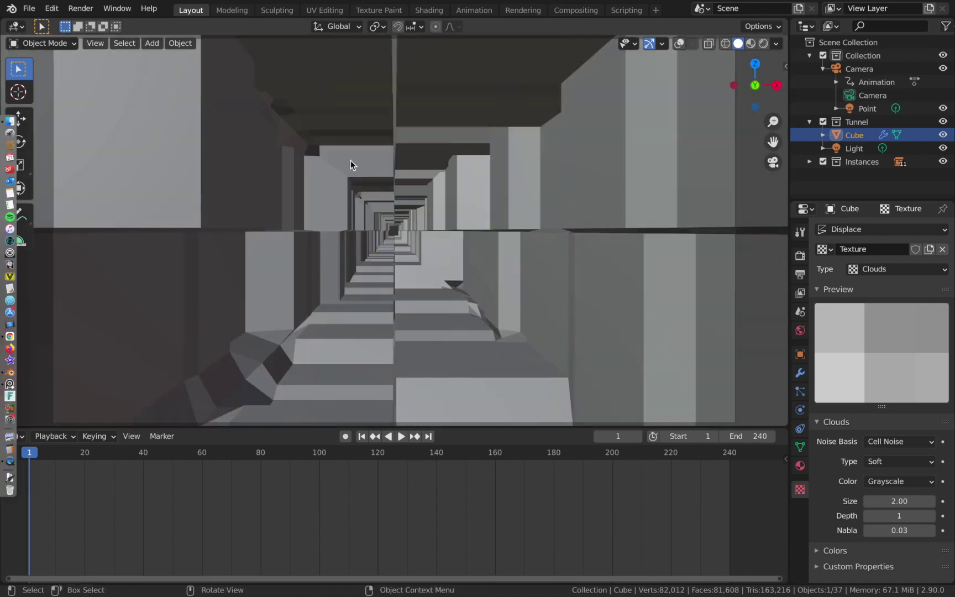
{"action": "key", "text": "space"}
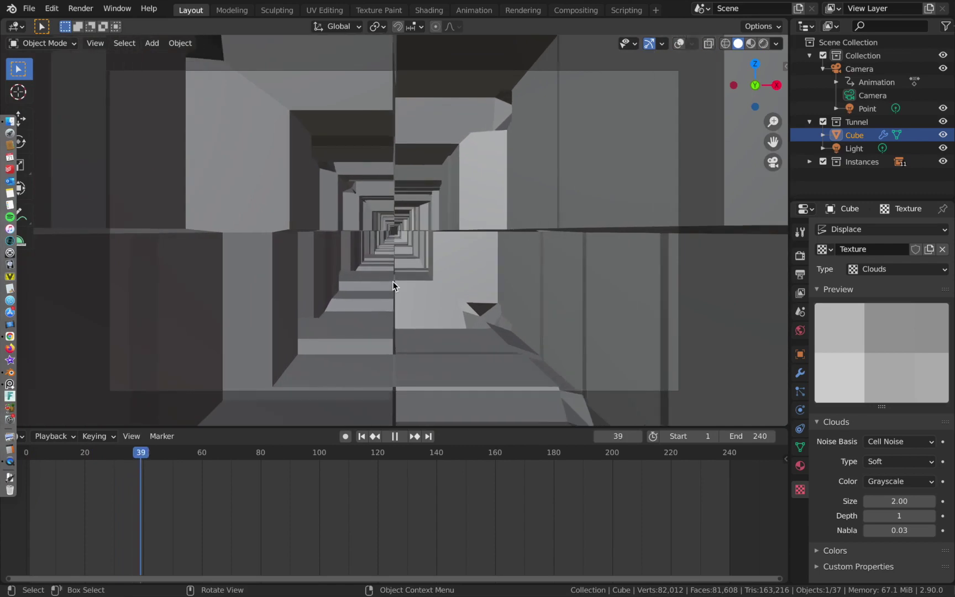
{"action": "key", "text": "Escape"}
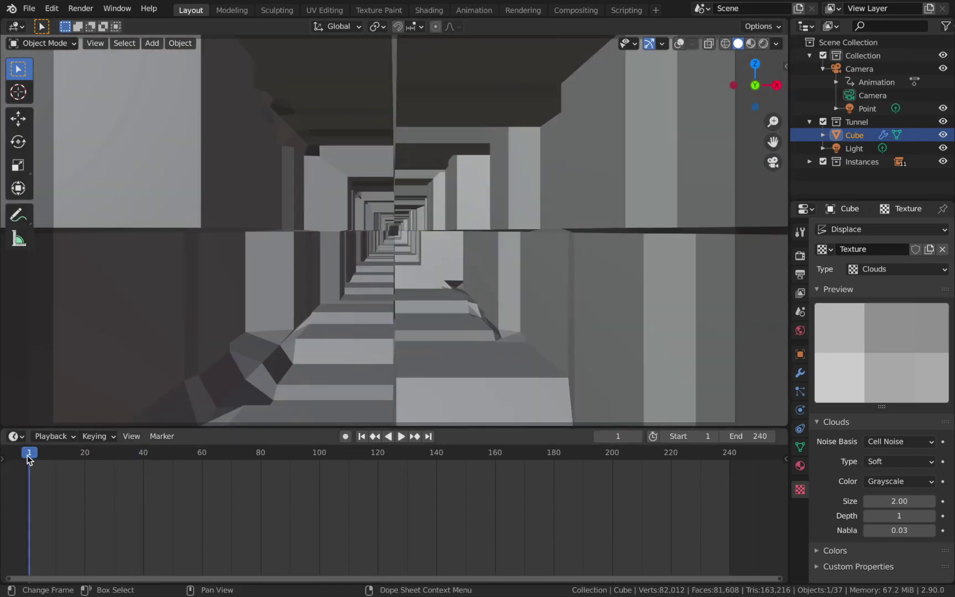
Set the tunnel's Displace modifier strength to 0 and keyframe it at frame 1.
{"action": "left_click", "coordinate": [801, 373]}
{"action": "left_click", "coordinate": [895, 335]}
{"action": "type", "text": "1.0"}
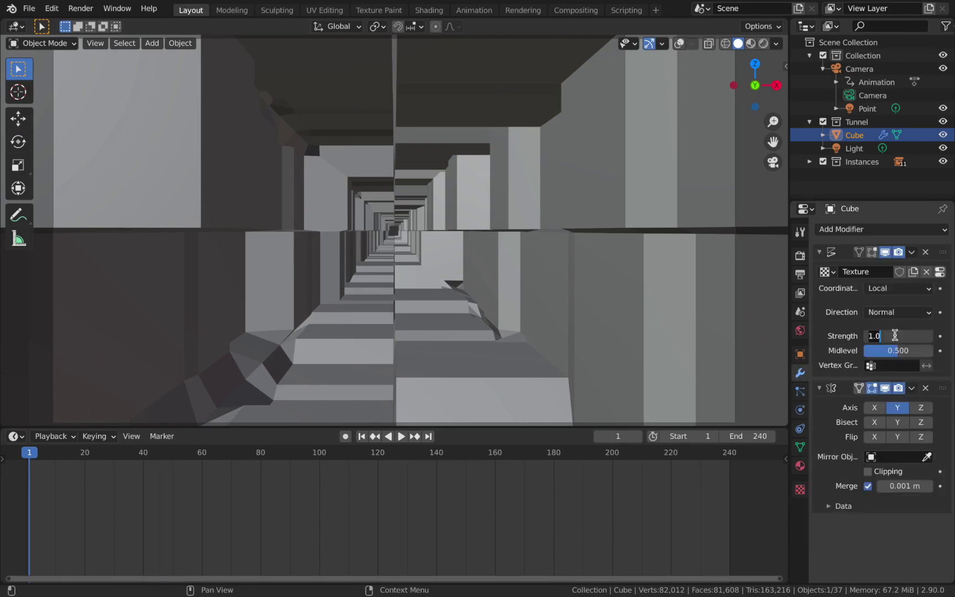
{"action": "key", "text": "ctrl+a"}
{"action": "type", "text": "0"}
{"action": "key", "text": "Return"}
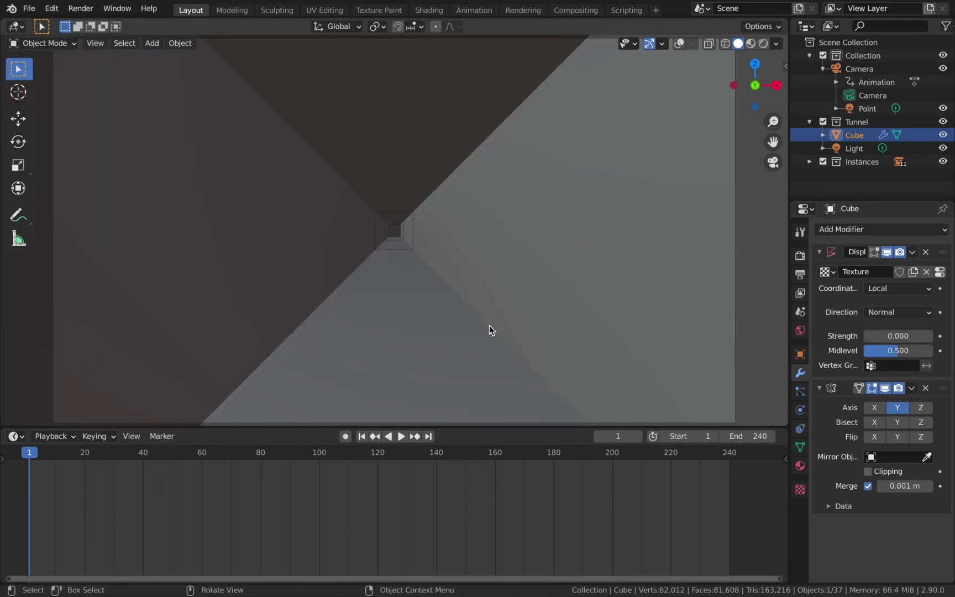
{"action": "left_click", "coordinate": [940, 336]}
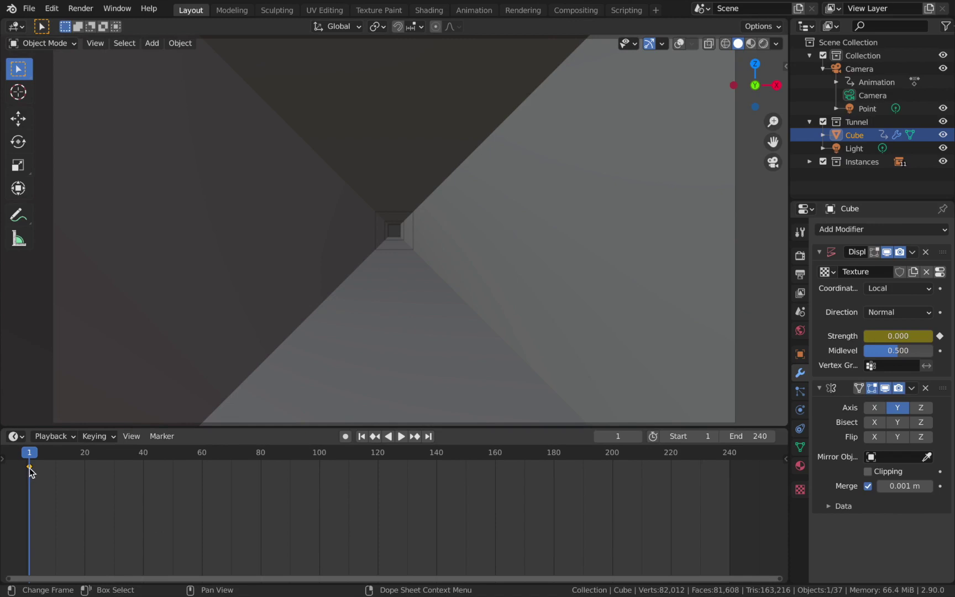
Duplicate the Displace strength keyframe from frame 1 to frame 241 and check both ends of the animation.
{"action": "key", "text": "shift+d"}
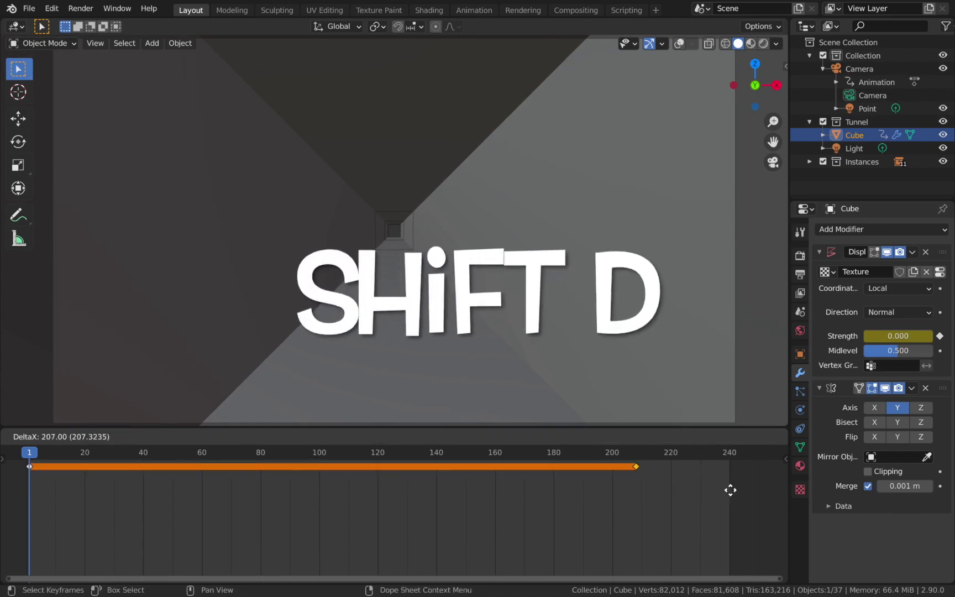
{"action": "left_click", "coordinate": [746, 485]}
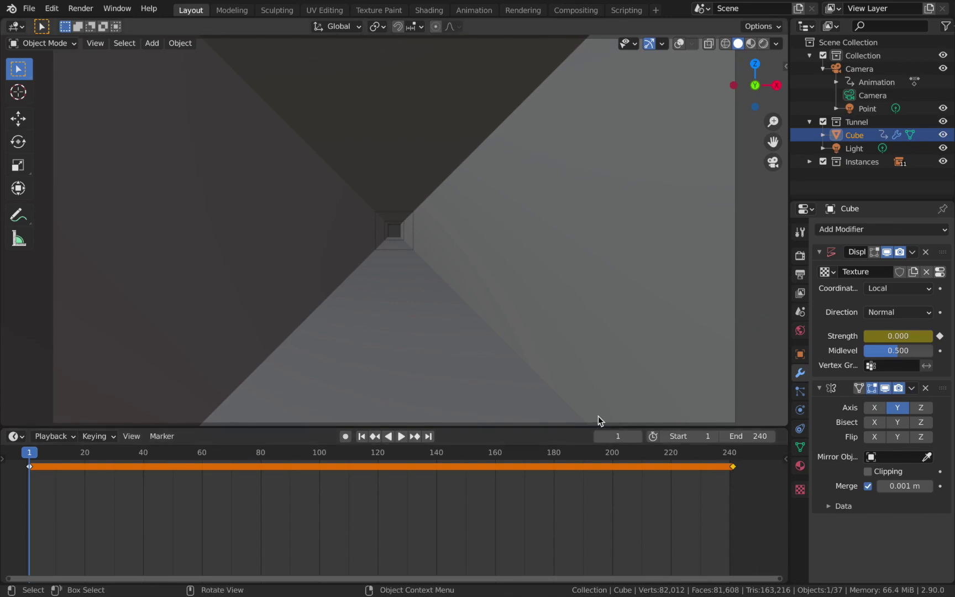
{"action": "key", "text": "shift+Right"}
{"action": "key", "text": "Right"}
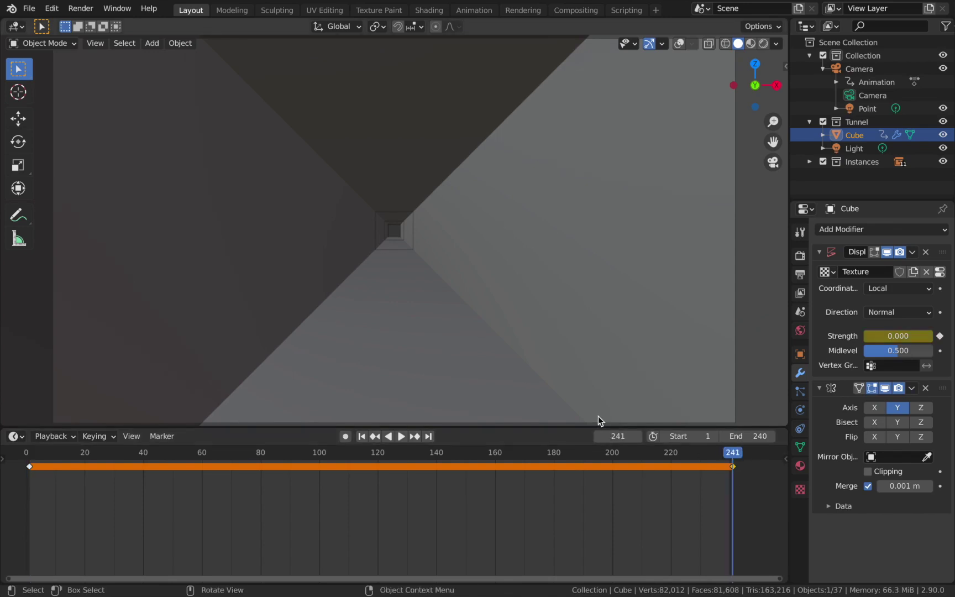
{"action": "key", "text": "shift+Left"}
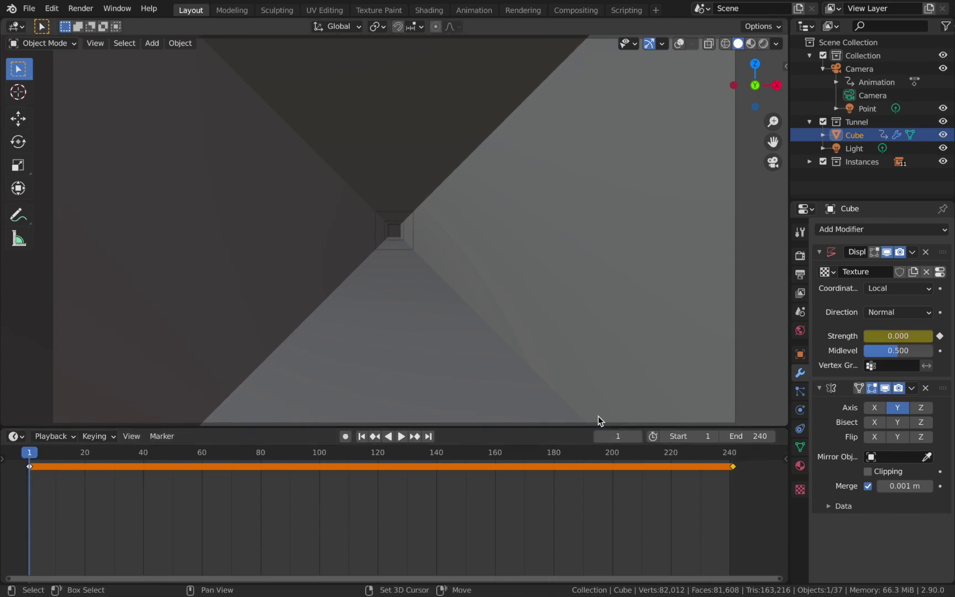
At frame 121, set the Displace modifier's strength to 1.5 and keyframe it.
{"action": "left_click", "coordinate": [381, 458]}
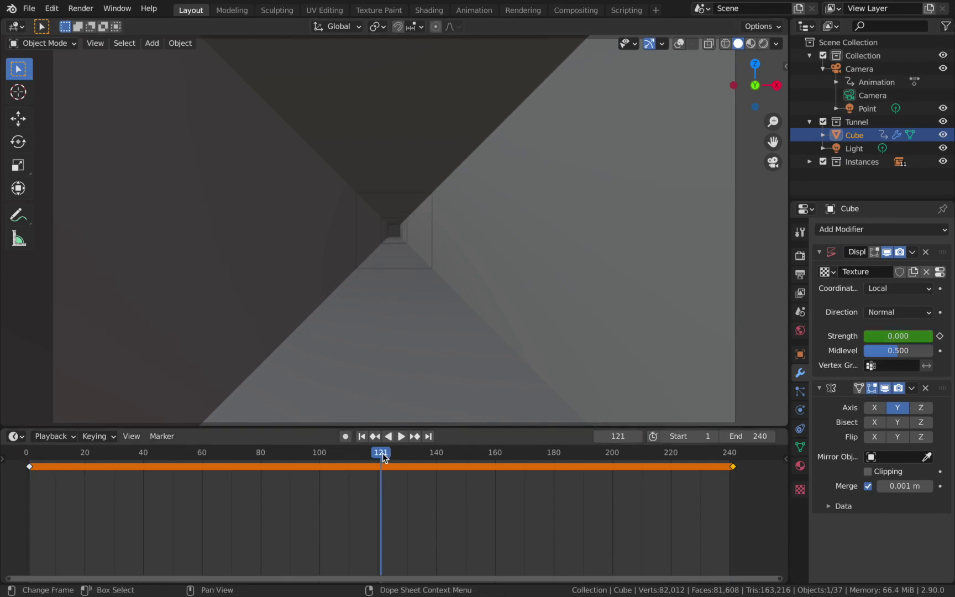
{"action": "left_click", "coordinate": [887, 336]}
{"action": "type", "text": "0.0"}
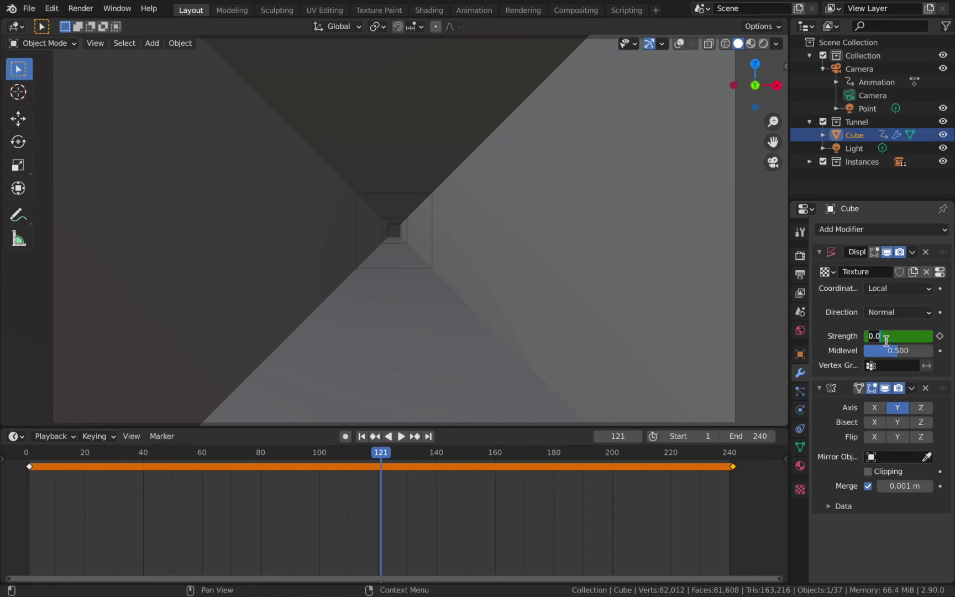
{"action": "type", "text": "1.5"}
{"action": "key", "text": "Return"}
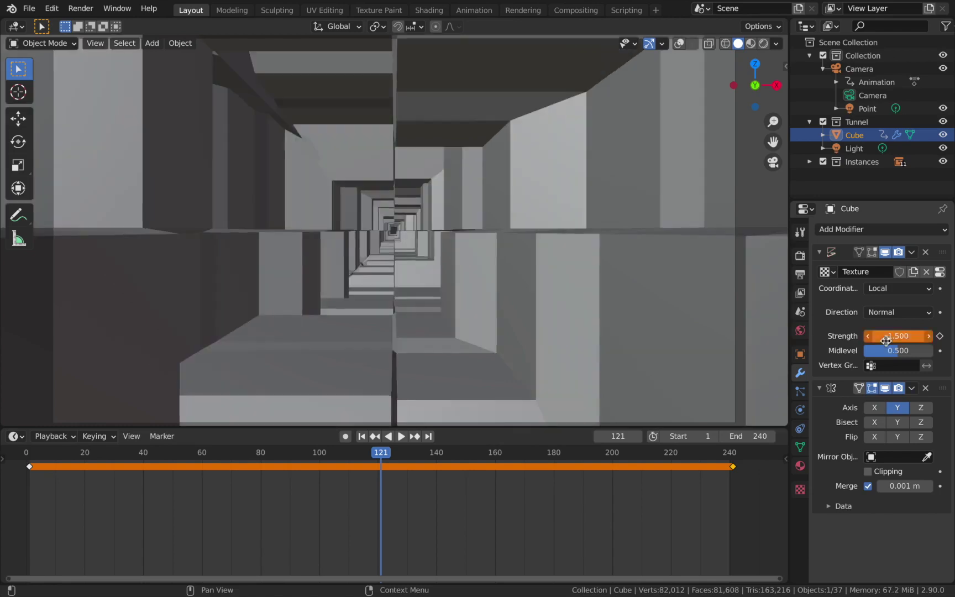
{"action": "left_click", "coordinate": [940, 336]}
Set all of the tunnel's Displace strength keyframes to Bezier interpolation and play back the animation.
{"action": "key", "text": "a"}
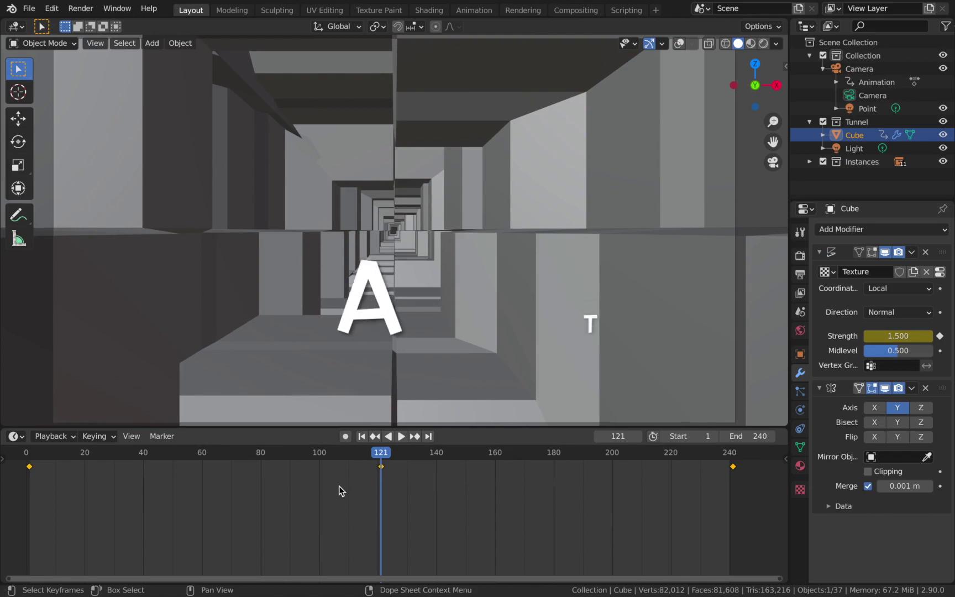
{"action": "key", "text": "t"}
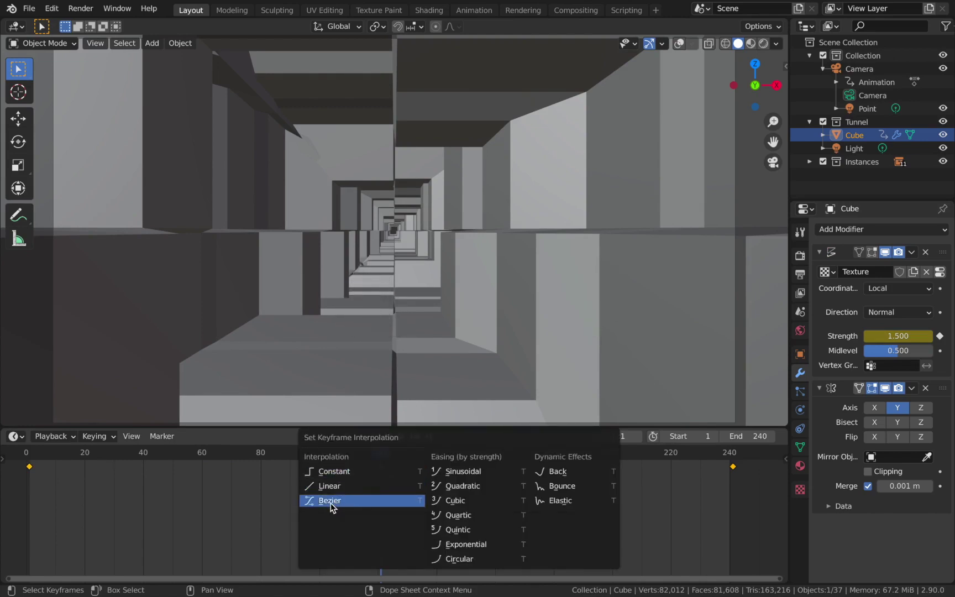
{"action": "left_click", "coordinate": [331, 501]}
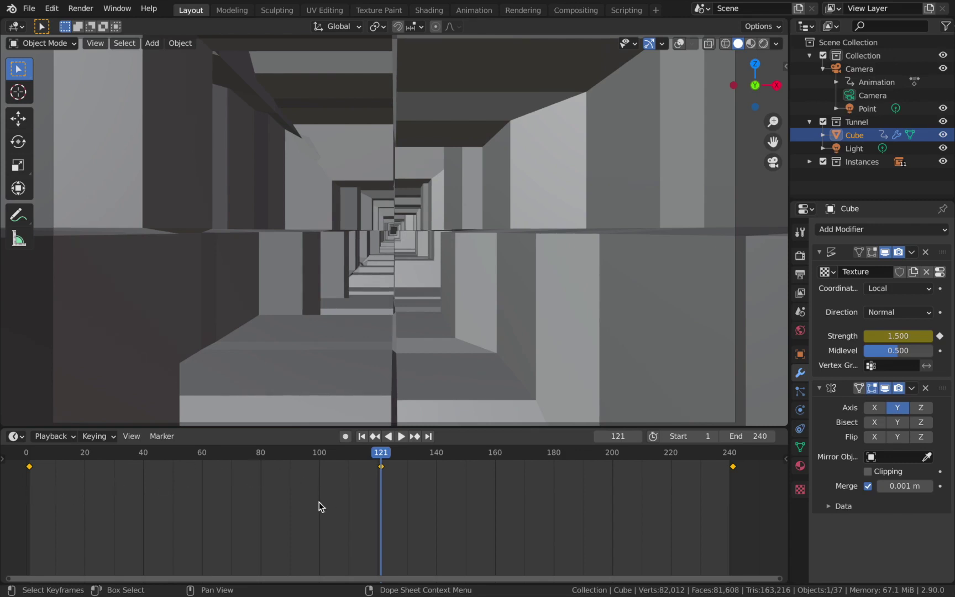
{"action": "key", "text": "space"}
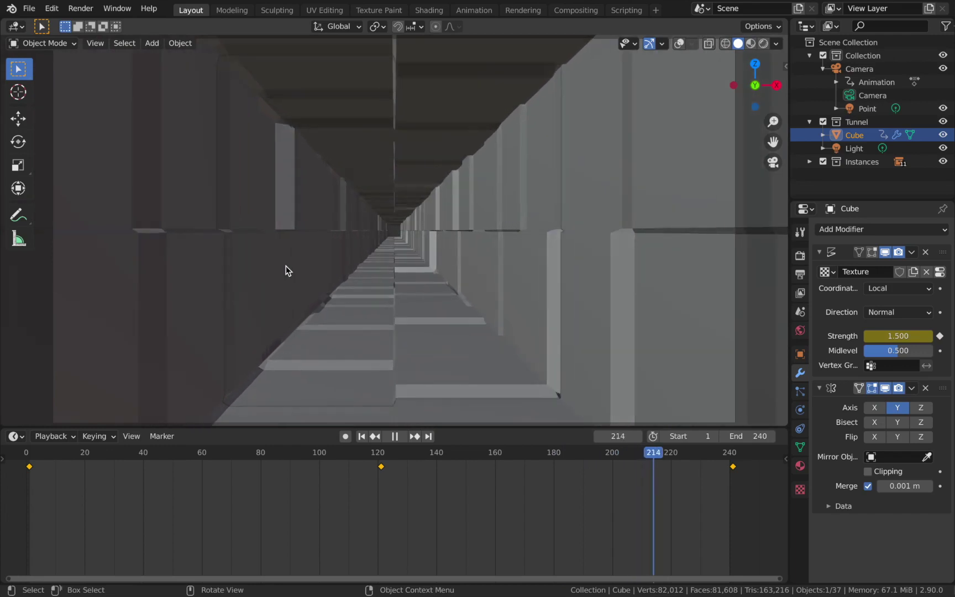
{"action": "key", "text": "Escape"}
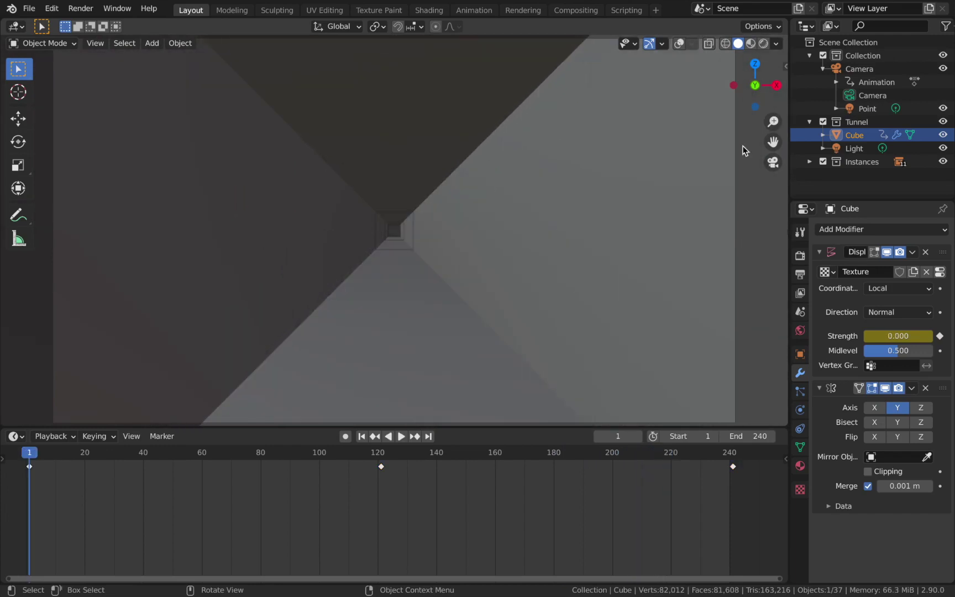
Select the camera and keyframe its 32 mm focal length at frame 1.
{"action": "left_click", "coordinate": [874, 94]}
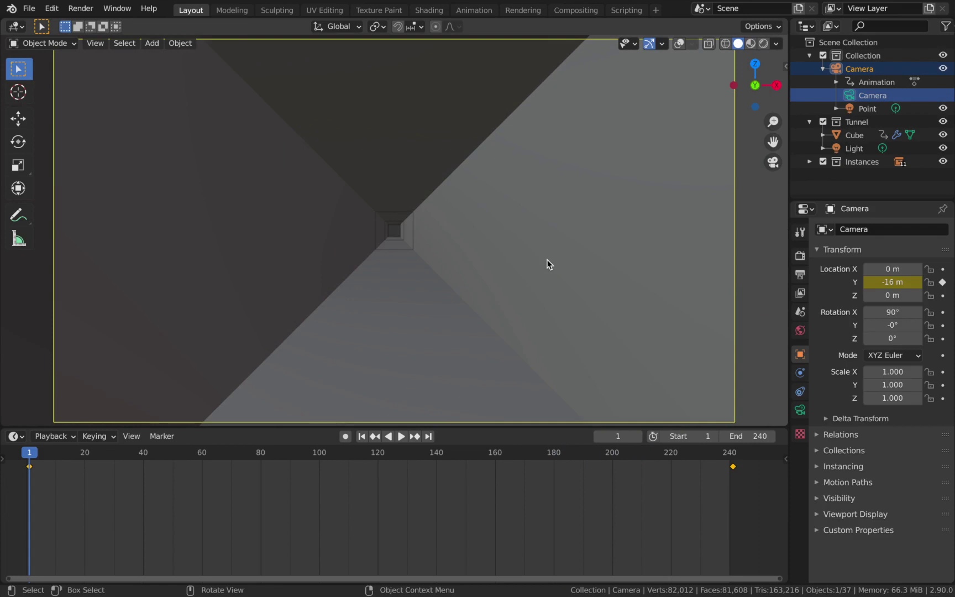
{"action": "left_click", "coordinate": [474, 524]}
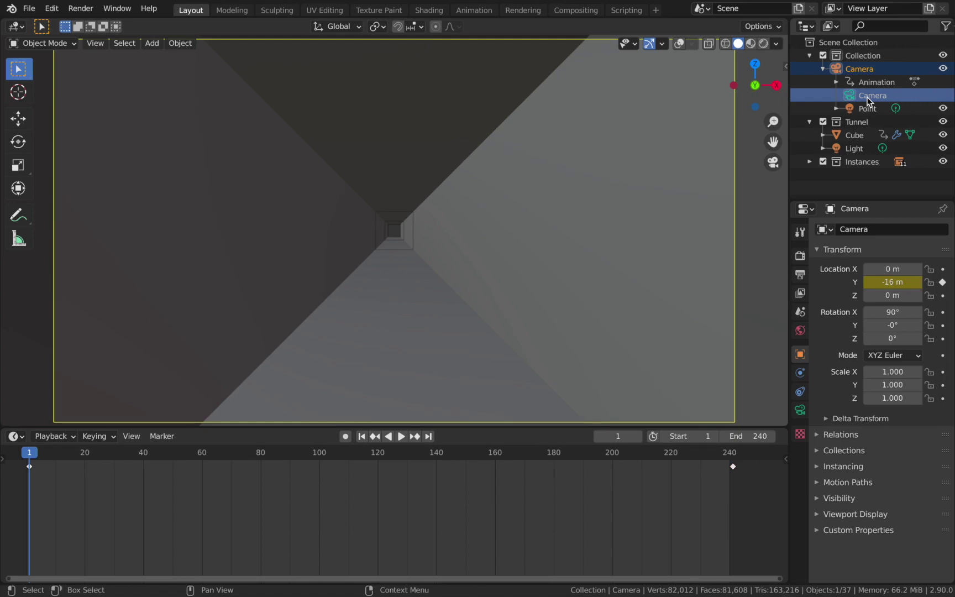
{"action": "left_click", "coordinate": [855, 71]}
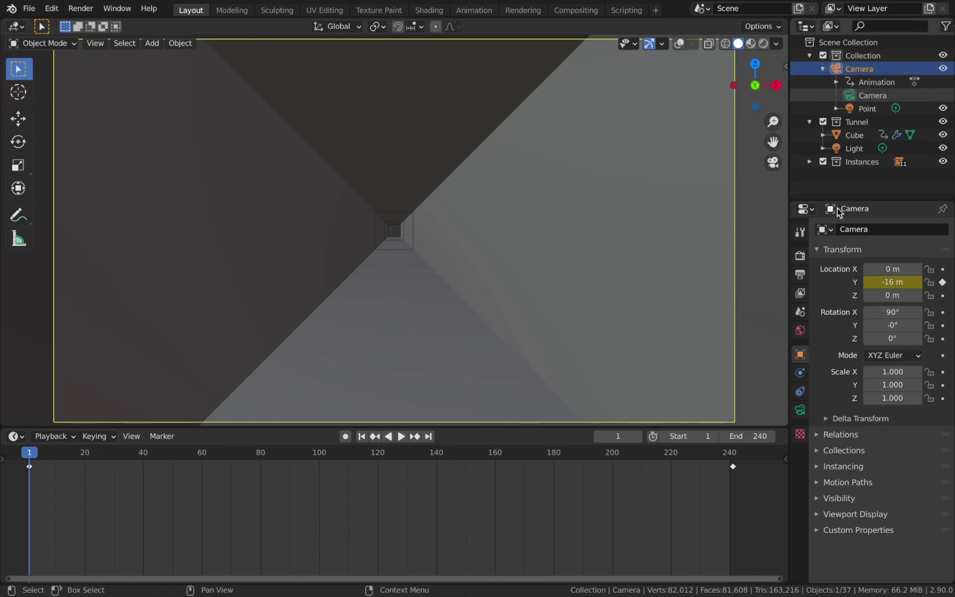
{"action": "left_click", "coordinate": [800, 412]}
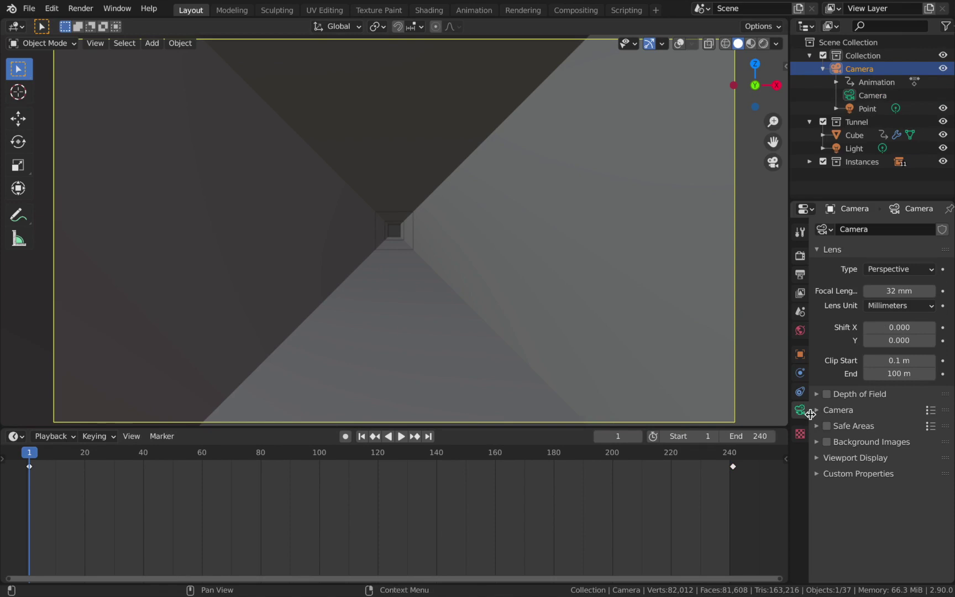
{"action": "left_click", "coordinate": [943, 291]}
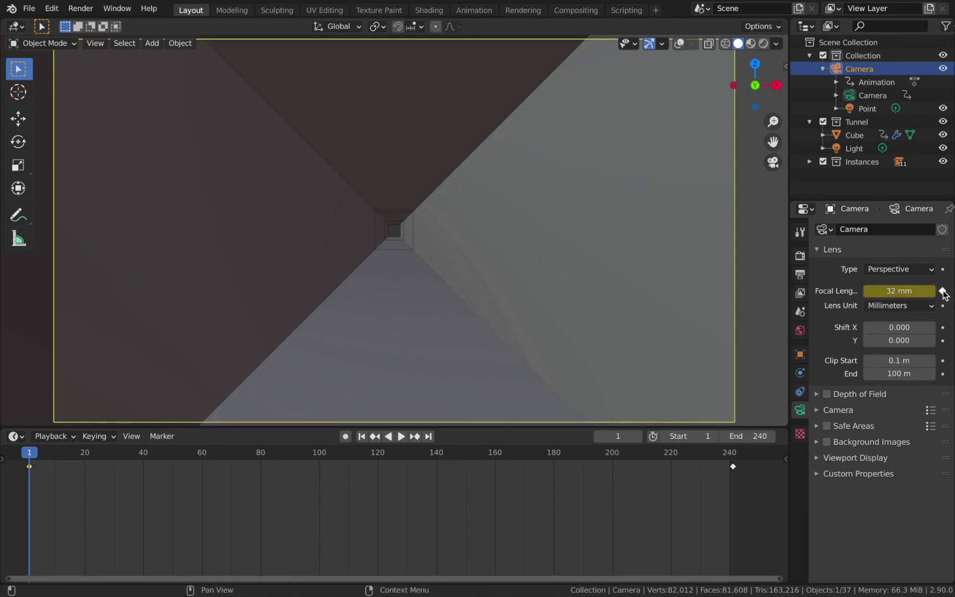
Keyframe the camera's 32 mm focal length again at frame 241.
{"action": "left_click", "coordinate": [428, 436]}
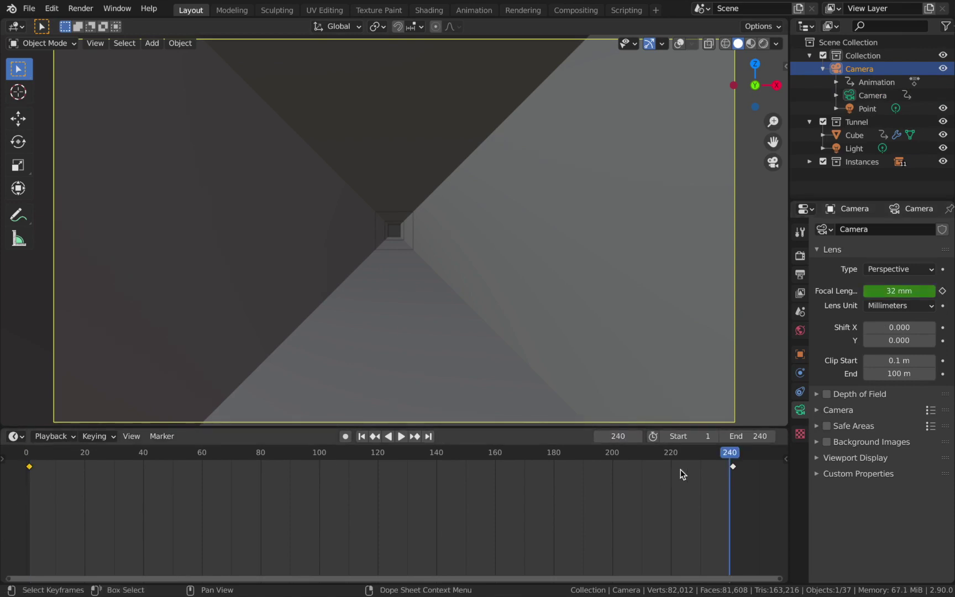
{"action": "left_click", "coordinate": [732, 457]}
{"action": "left_click", "coordinate": [943, 291]}
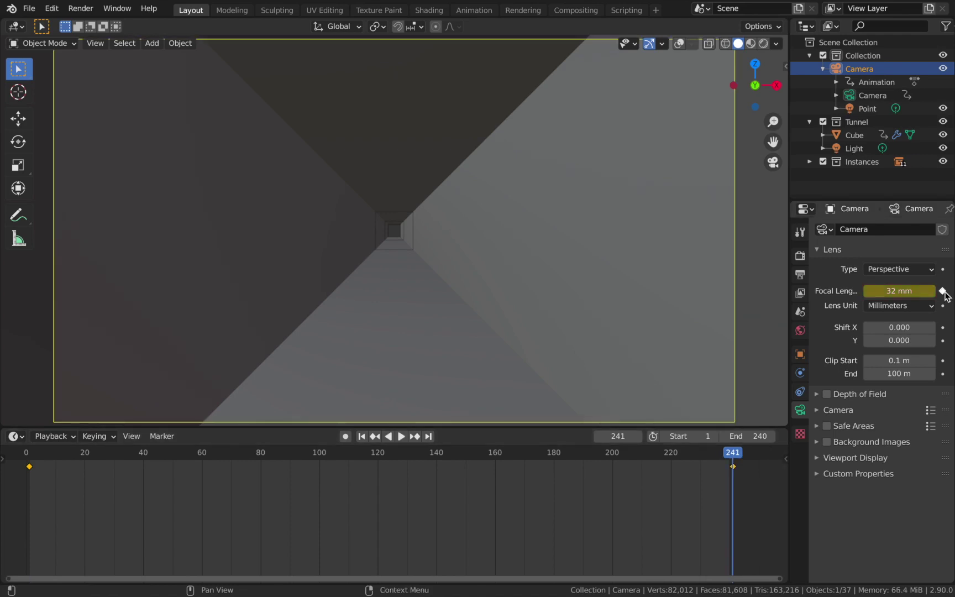
At frame 121, try out longer camera focal lengths, set the value to 222 mm and keyframe it.
{"action": "left_click", "coordinate": [382, 458]}
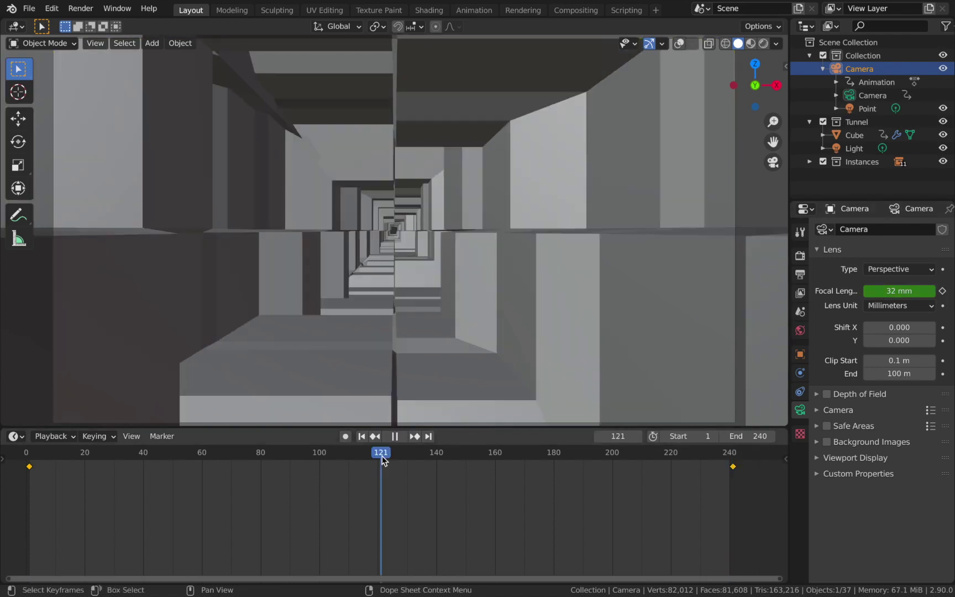
{"action": "left_click", "coordinate": [907, 292]}
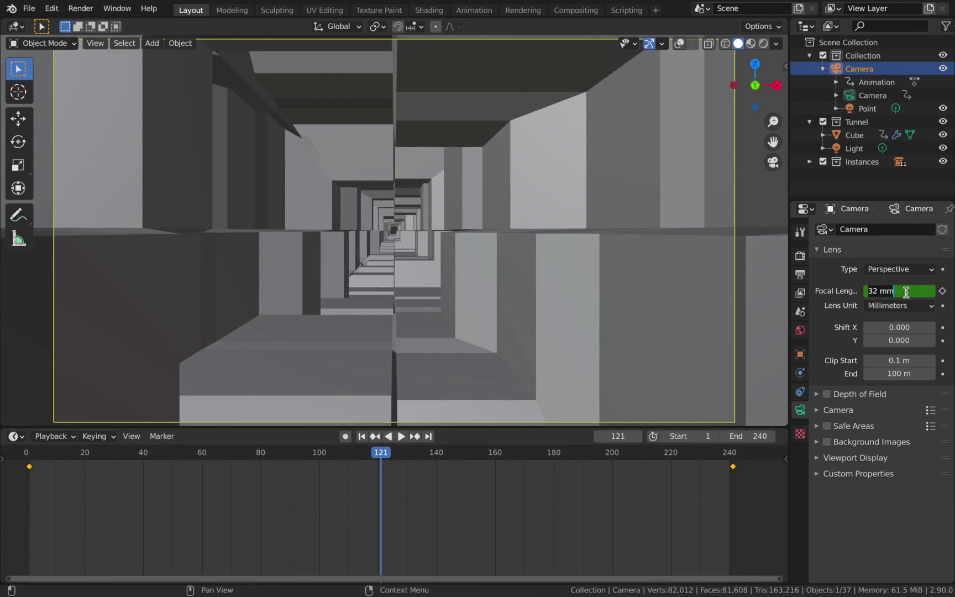
{"action": "type", "text": "188"}
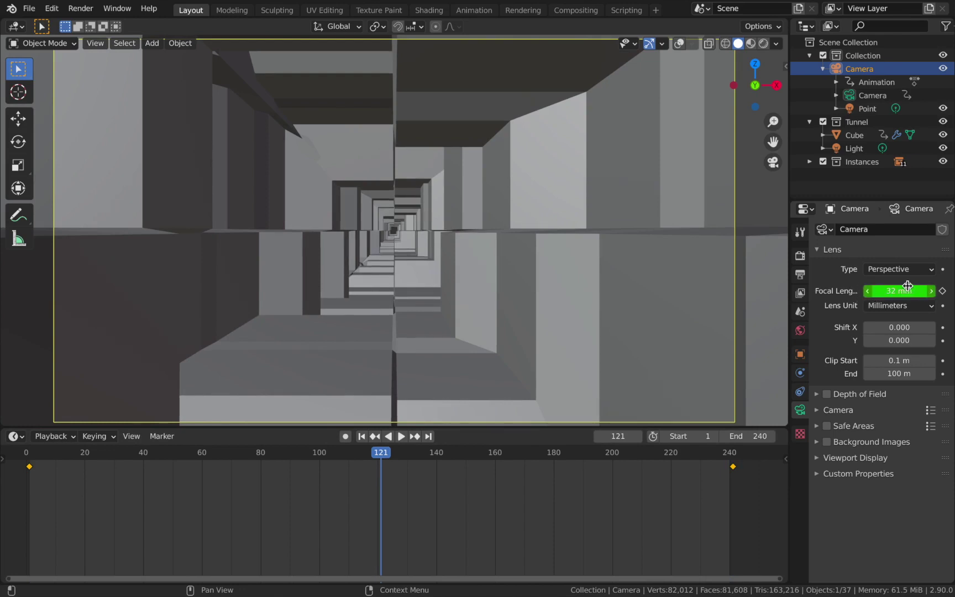
{"action": "key", "text": "Return"}
{"action": "mouse_move", "coordinate": [899, 291]}
{"action": "left_mouse_down"}
{"action": "mouse_move", "coordinate": [943, 291]}
{"action": "mouse_move", "coordinate": [897, 288]}
{"action": "left_mouse_up"}
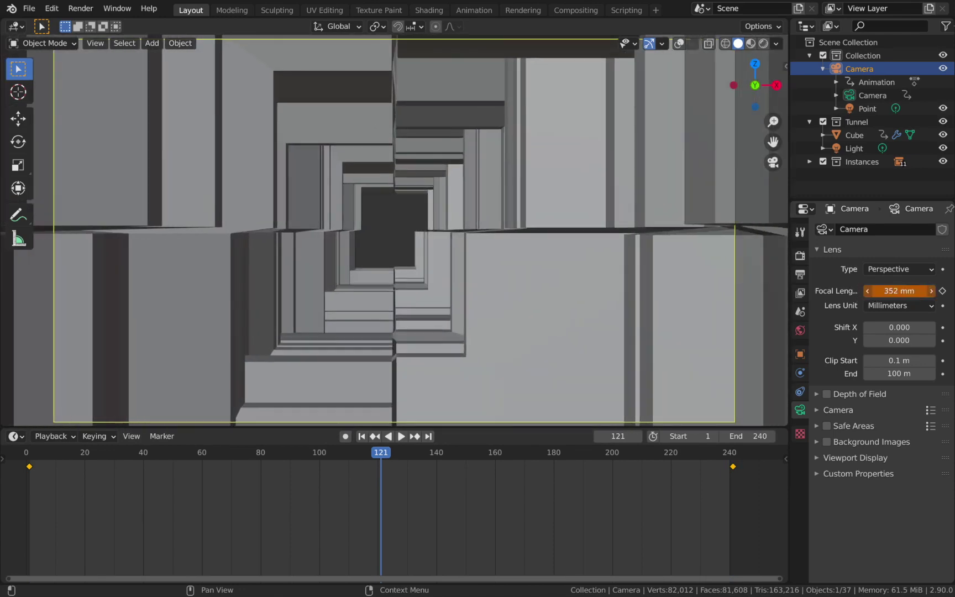
{"action": "left_click", "coordinate": [898, 288]}
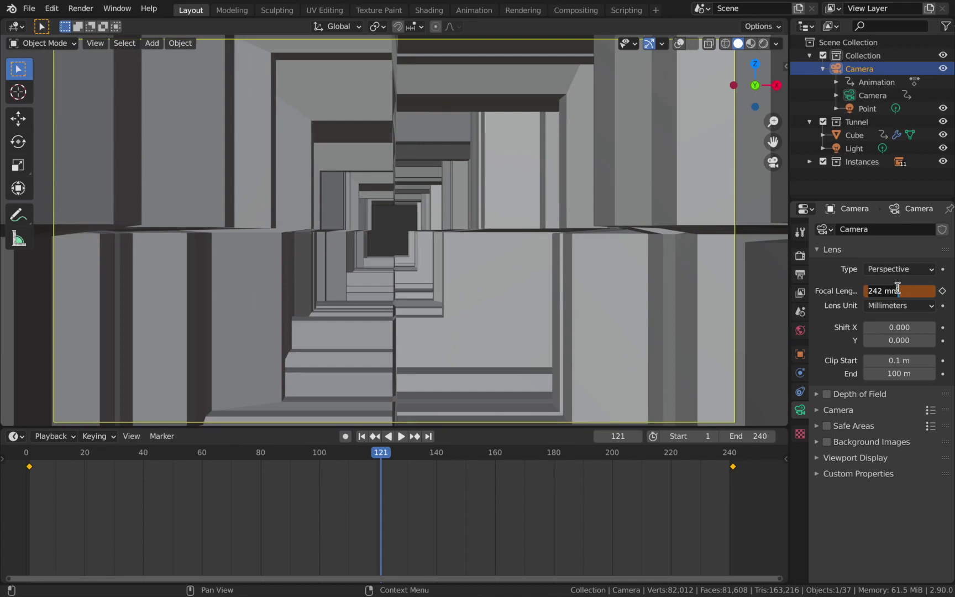
{"action": "type", "text": "222"}
{"action": "key", "text": "Return"}
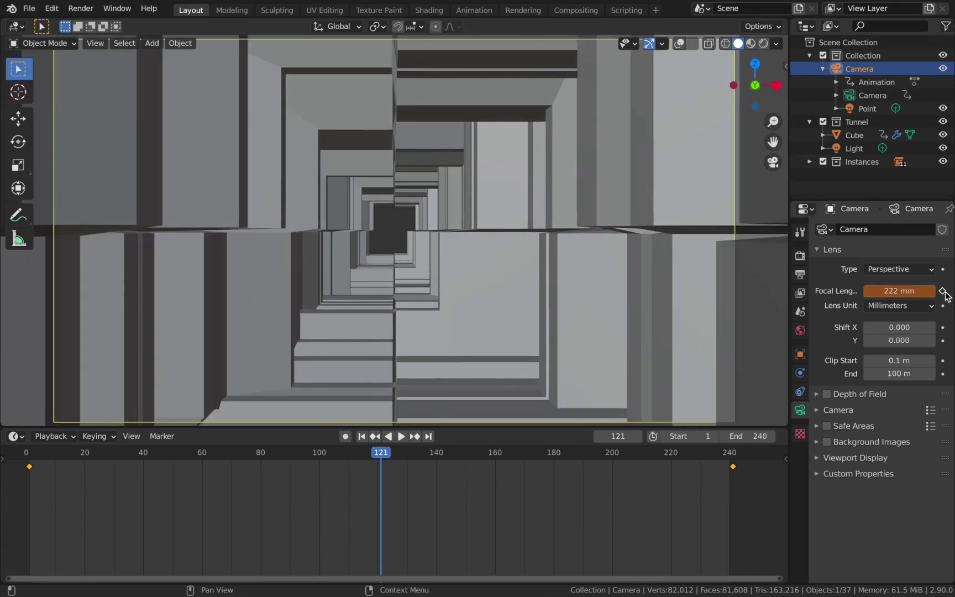
{"action": "left_click", "coordinate": [943, 290]}
Reveal the animation channel list beside the keyframes, switching the editor to the Dope Sheet and back to the Timeline.
{"action": "left_click", "coordinate": [15, 437]}
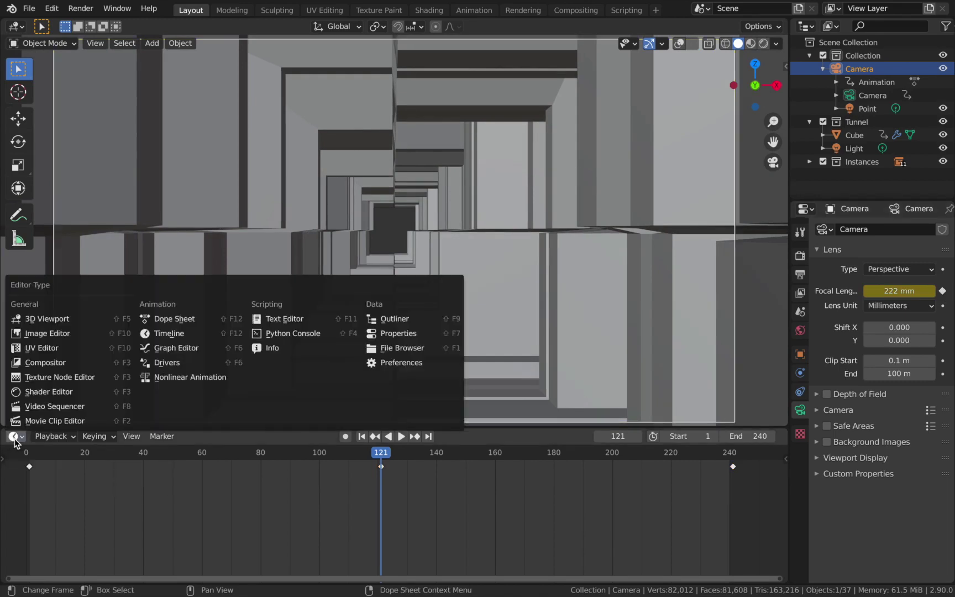
{"action": "left_click", "coordinate": [174, 319]}
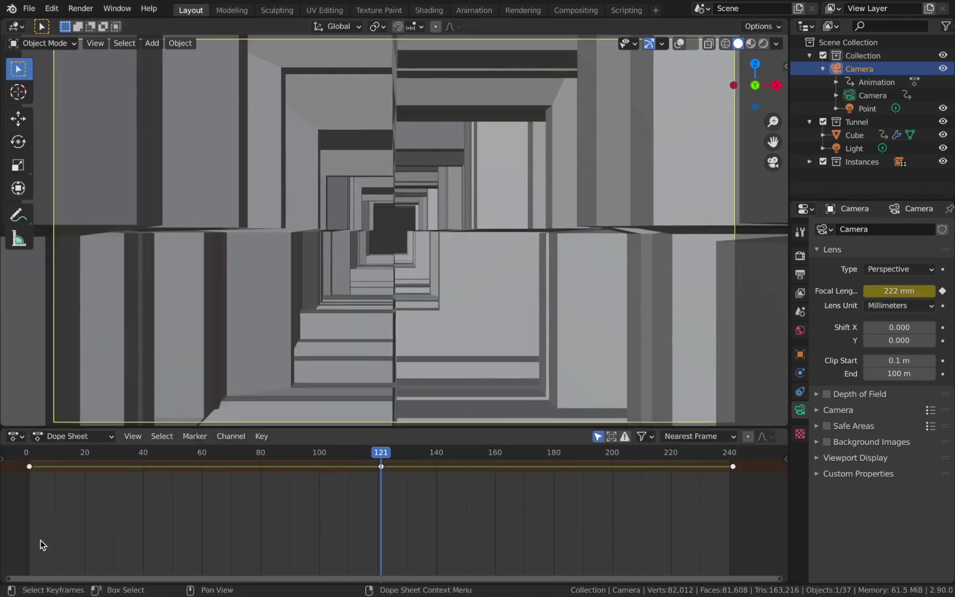
{"action": "left_click", "coordinate": [61, 437]}
{"action": "left_click", "coordinate": [59, 468]}
{"action": "left_click", "coordinate": [6, 467]}
{"action": "left_click", "coordinate": [15, 437]}
{"action": "left_click", "coordinate": [166, 332]}
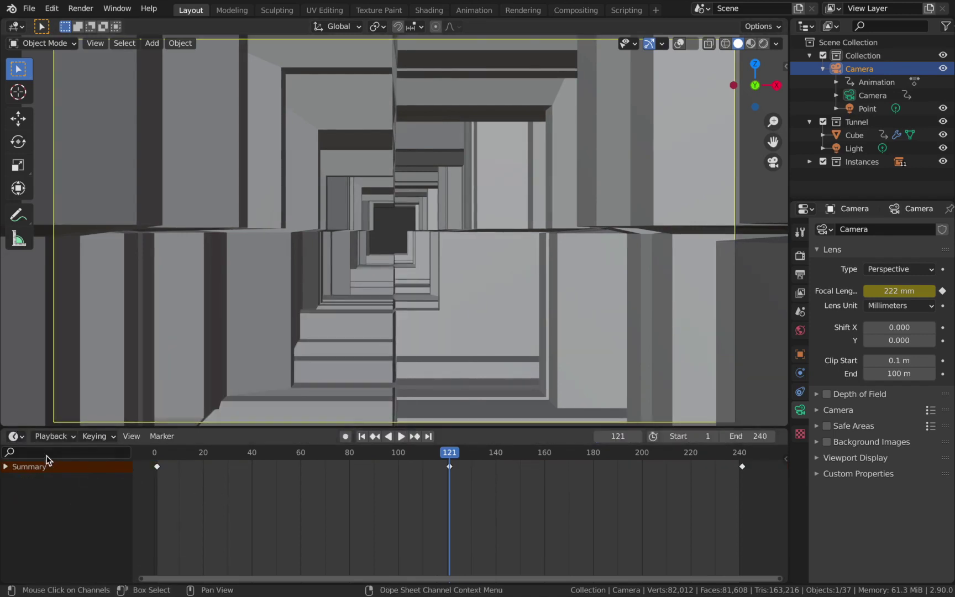
Expand the camera's animation channels and set all Focal Length keyframes to Bezier interpolation.
{"action": "left_click", "coordinate": [6, 466]}
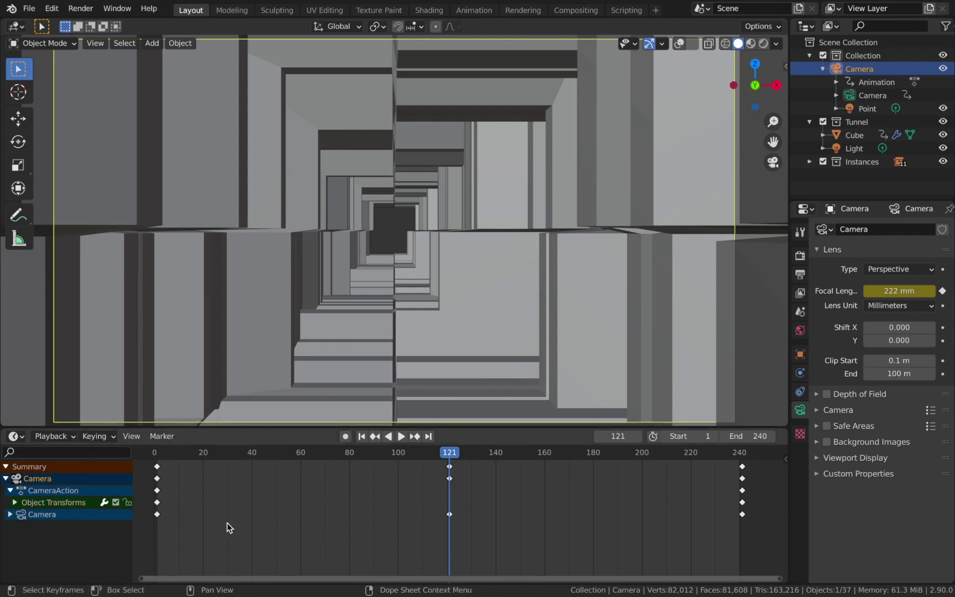
{"action": "left_click", "coordinate": [10, 515]}
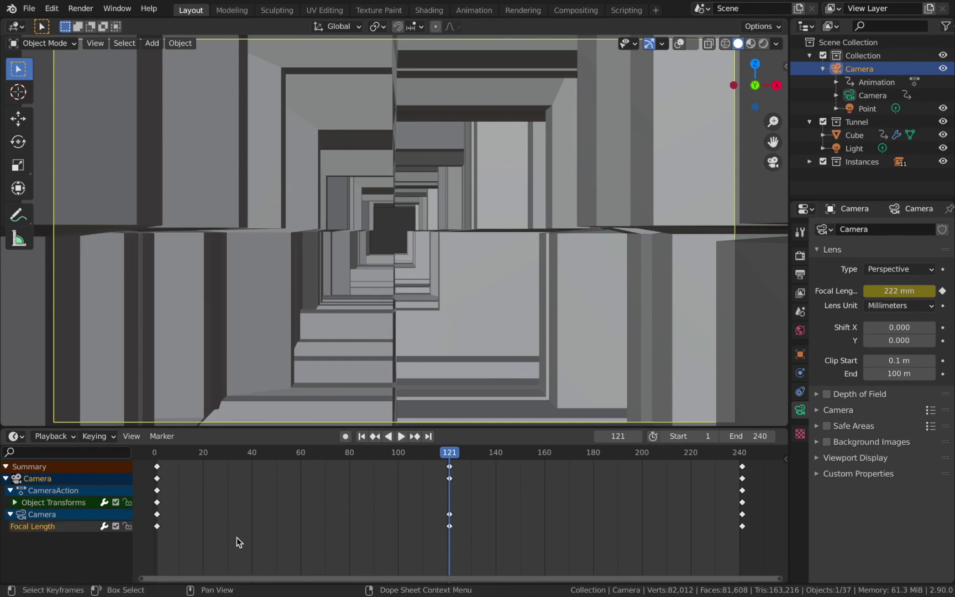
{"action": "left_click_drag", "start_coordinate": [403, 528], "coordinate": [134, 540]}
{"action": "key", "text": "t"}
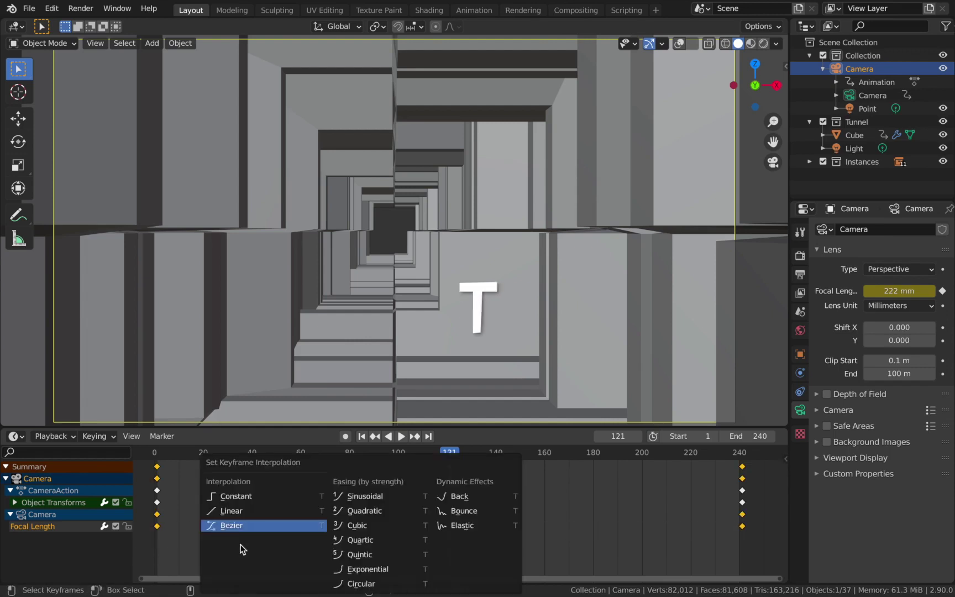
{"action": "left_click", "coordinate": [234, 532]}
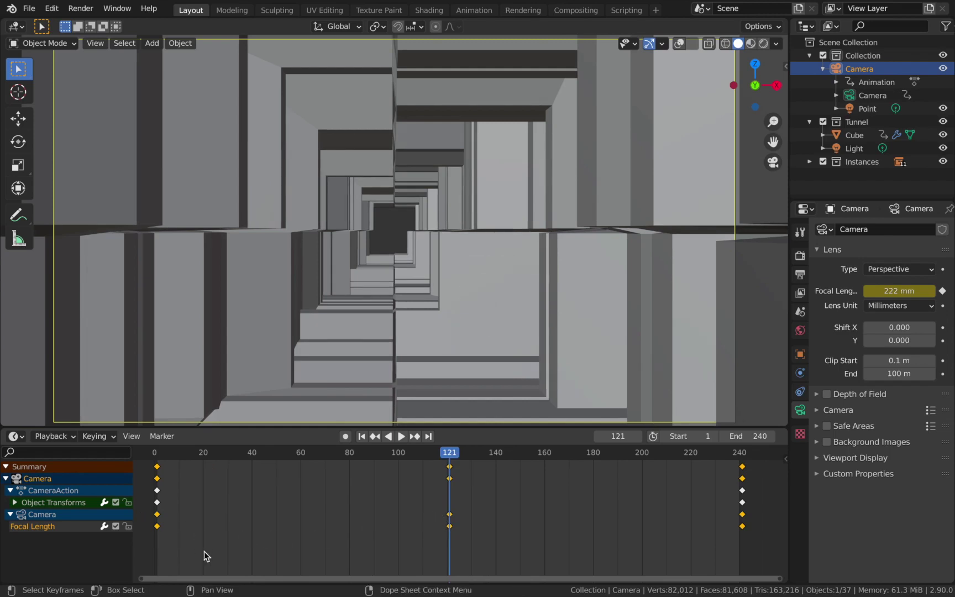
Deselect the keyframes and play the animation from frame 1 to check the focal length zoom, stopping back at frame 1.
{"action": "left_click", "coordinate": [48, 502]}
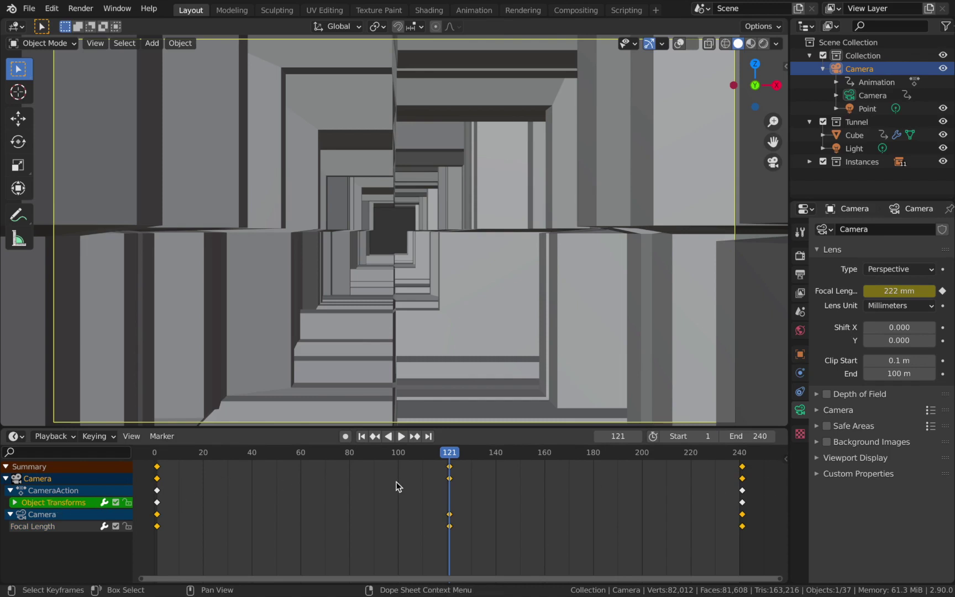
{"action": "left_click", "coordinate": [500, 471]}
{"action": "key", "text": "space"}
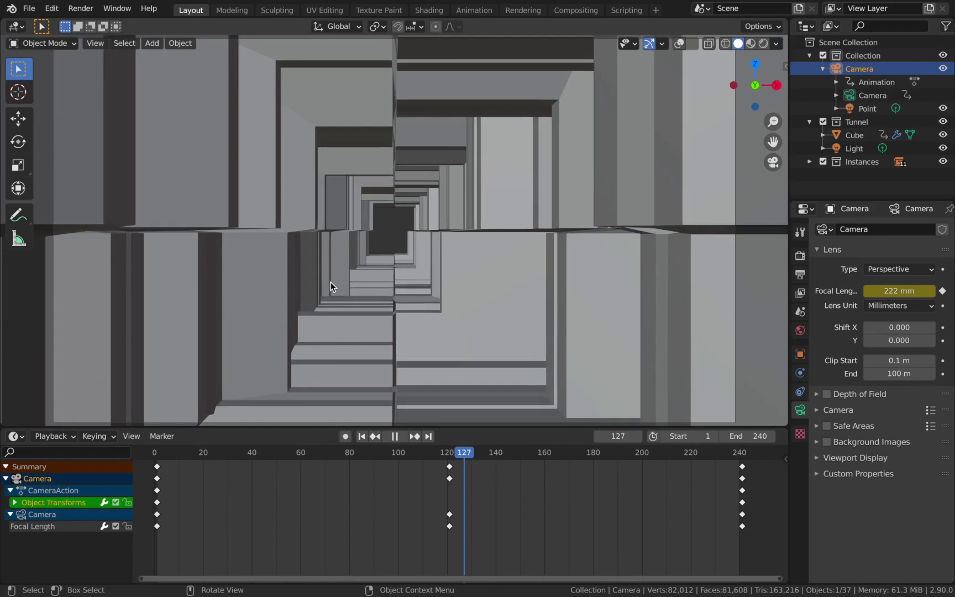
{"action": "key", "text": "shift+Left"}
{"action": "key", "text": "space"}
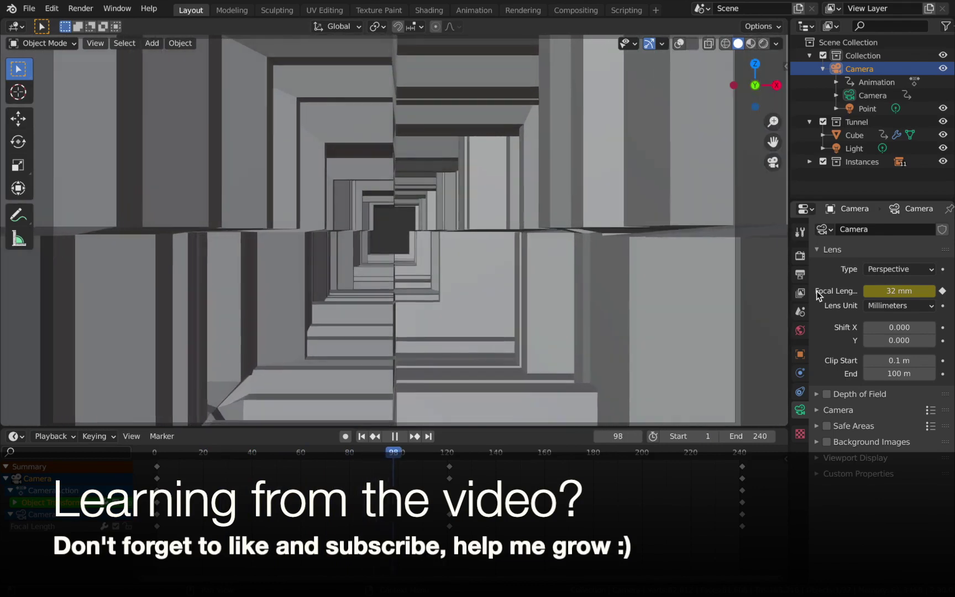
{"action": "key", "text": "Escape"}
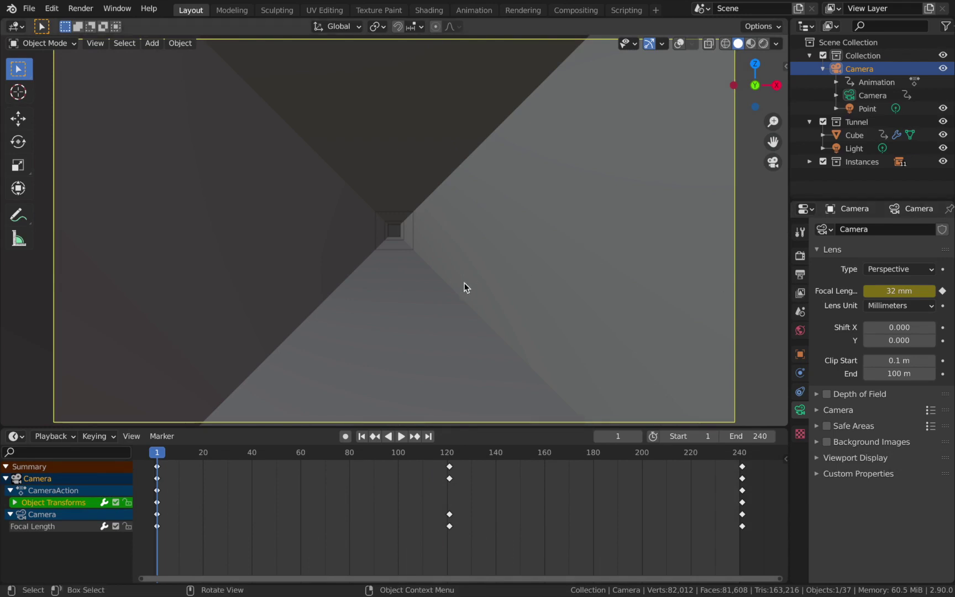
Set the scene's render output path to a project file name ending in "Purple Tunnel".
{"action": "left_click", "coordinate": [801, 275]}
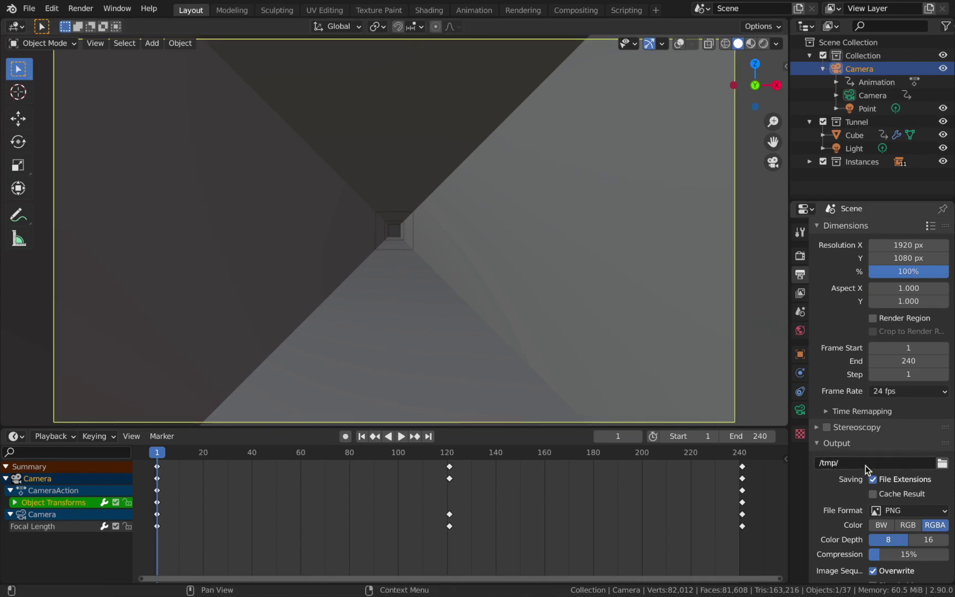
{"action": "left_click", "coordinate": [942, 463]}
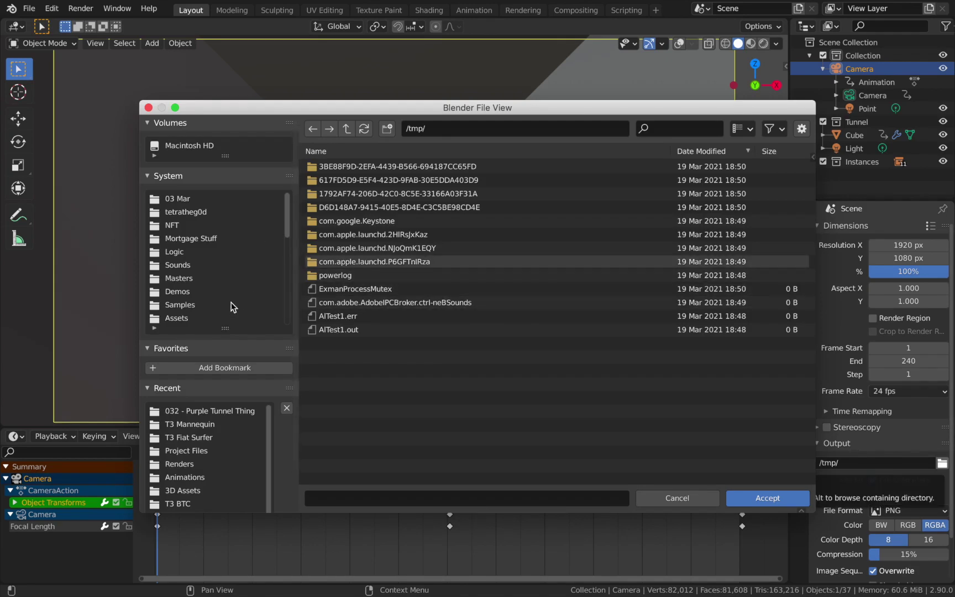
{"action": "scroll", "coordinate": [209, 305], "scroll_direction": "down", "scroll_amount": 2}
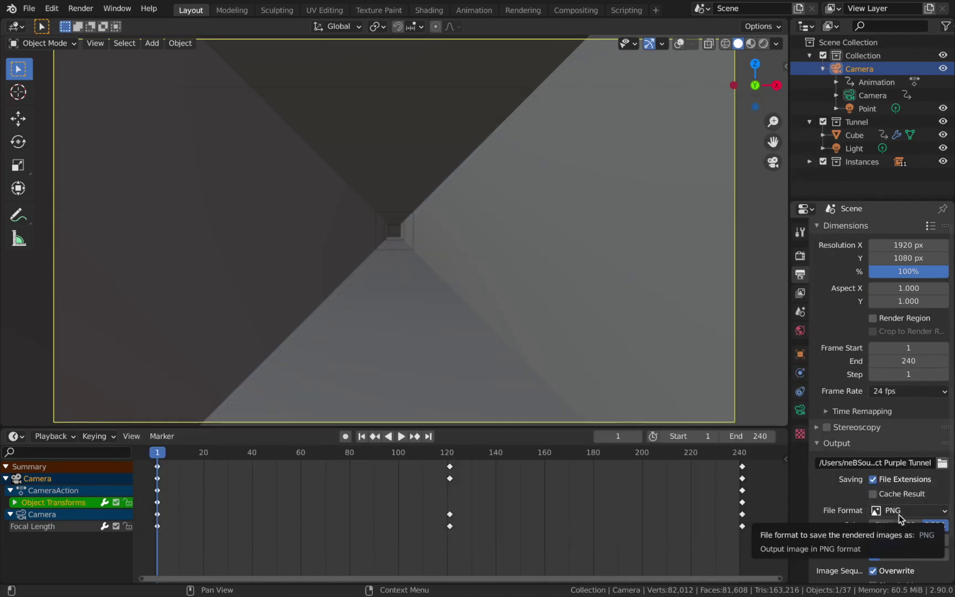
Set the output file format to FFmpeg video and its encoding container to MPEG-4.
{"action": "left_click", "coordinate": [899, 514]}
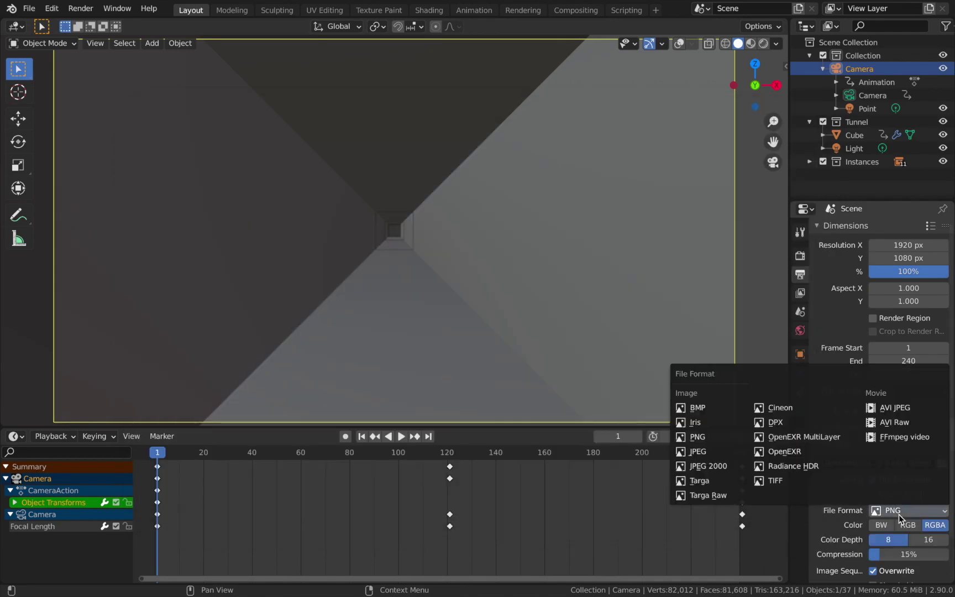
{"action": "left_click", "coordinate": [895, 440]}
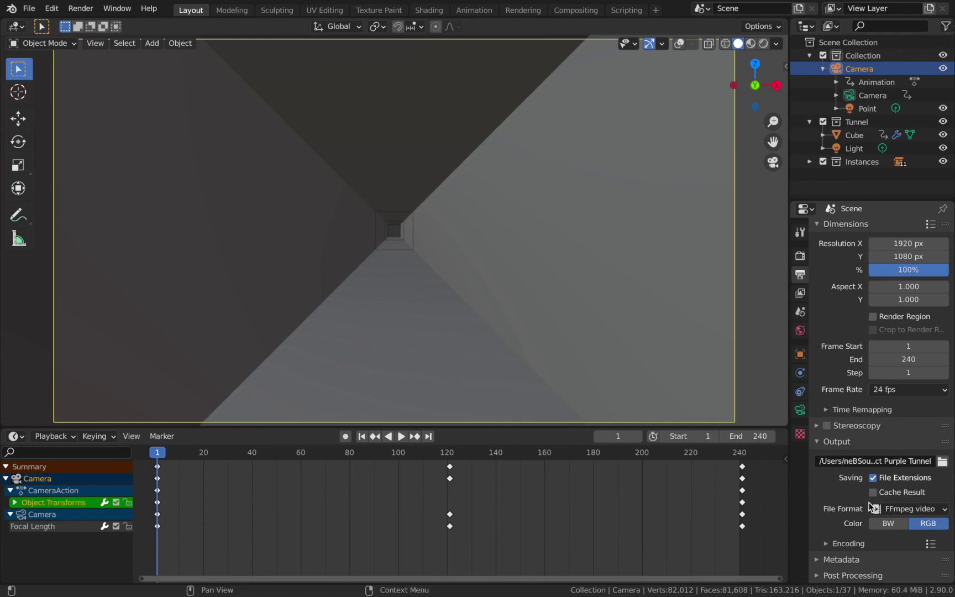
{"action": "scroll", "coordinate": [846, 528], "scroll_direction": "down", "scroll_amount": 3}
{"action": "left_click", "coordinate": [898, 514]}
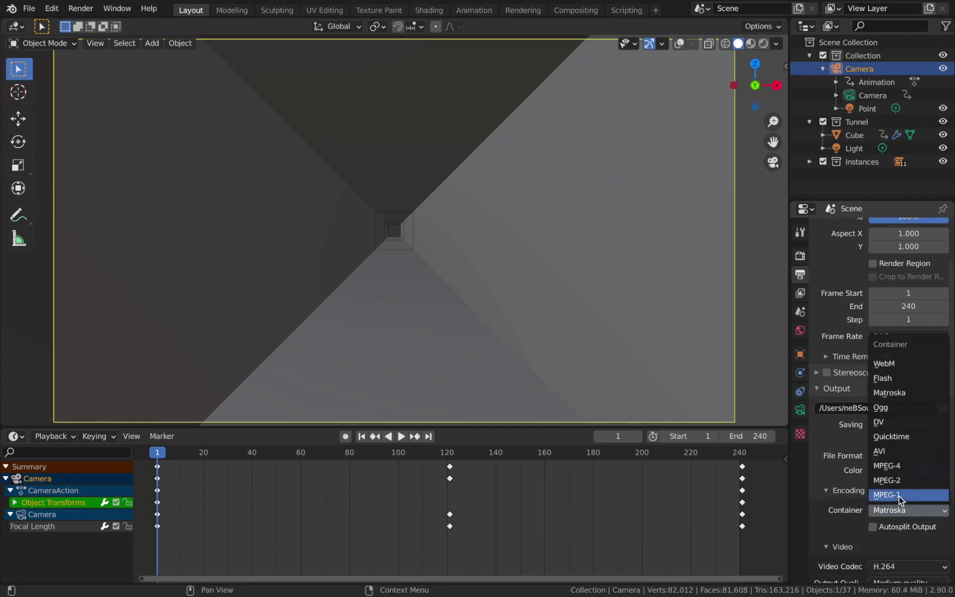
{"action": "left_click", "coordinate": [898, 470]}
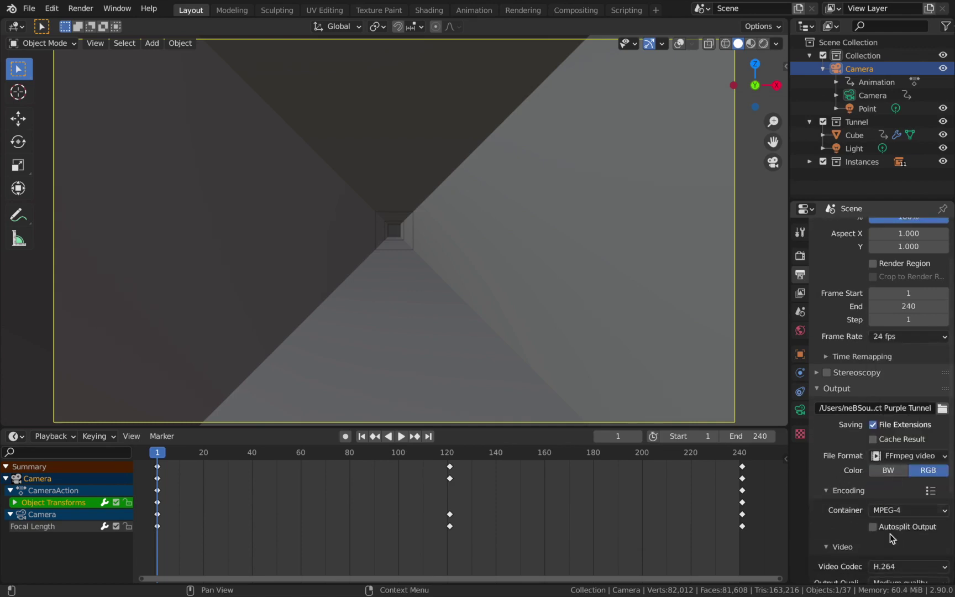
Set the video encoding's output quality to Perceptually lossless.
{"action": "scroll", "coordinate": [891, 533], "scroll_direction": "down", "scroll_amount": 3}
{"action": "scroll", "coordinate": [885, 528], "scroll_direction": "down", "scroll_amount": 3}
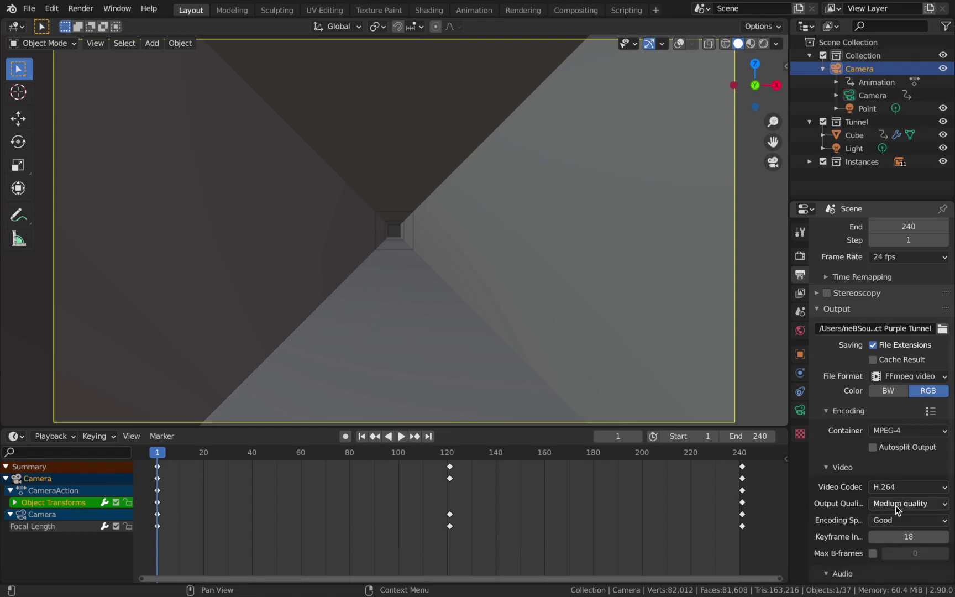
{"action": "left_click", "coordinate": [896, 506]}
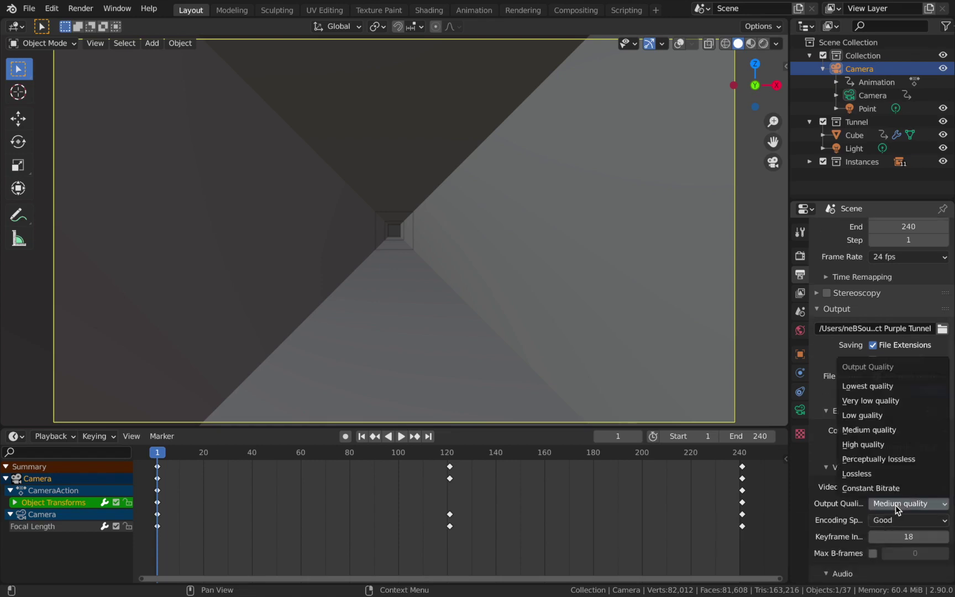
{"action": "left_click", "coordinate": [885, 459]}
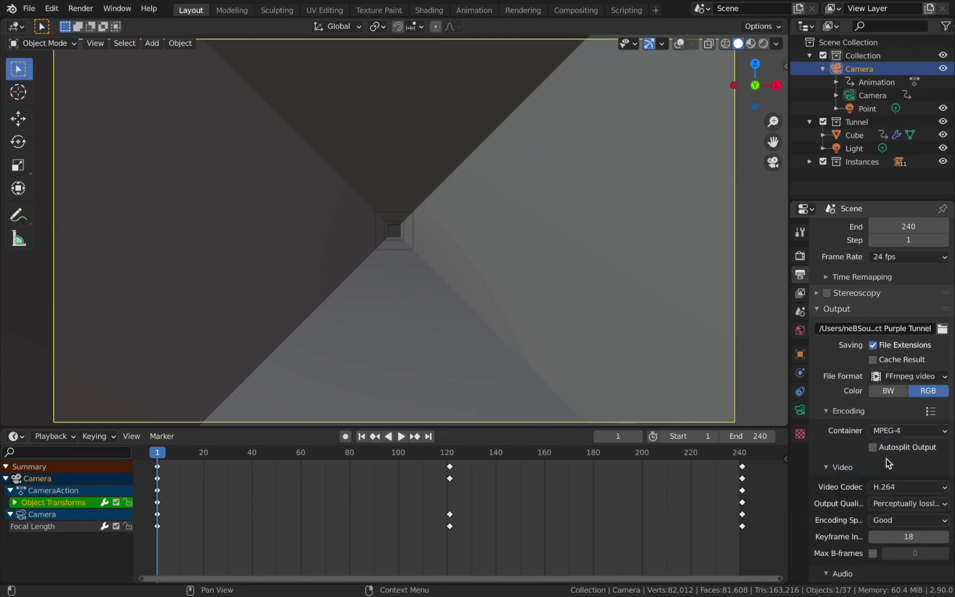
Start rendering the full tunnel animation.
{"action": "left_click", "coordinate": [81, 10]}
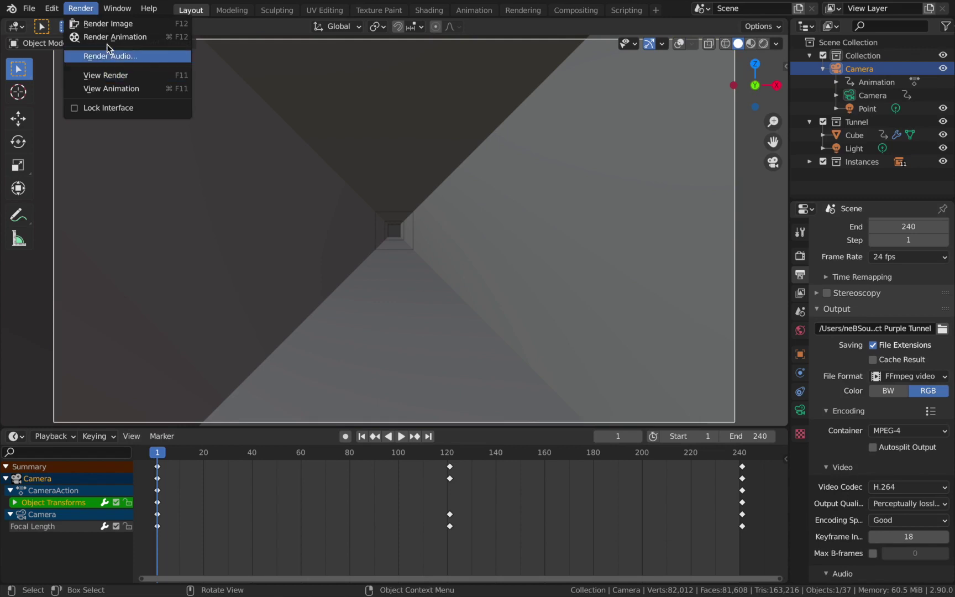